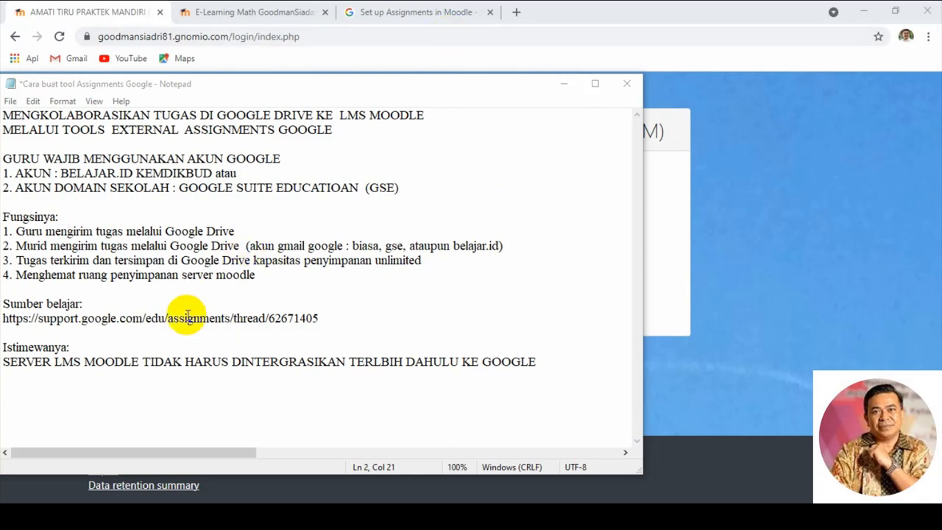
Step: Open the Assignments Admin Console from the first instruction of the "Set up Assignments in Moodle" help article
drag(2, 318, 340, 318)
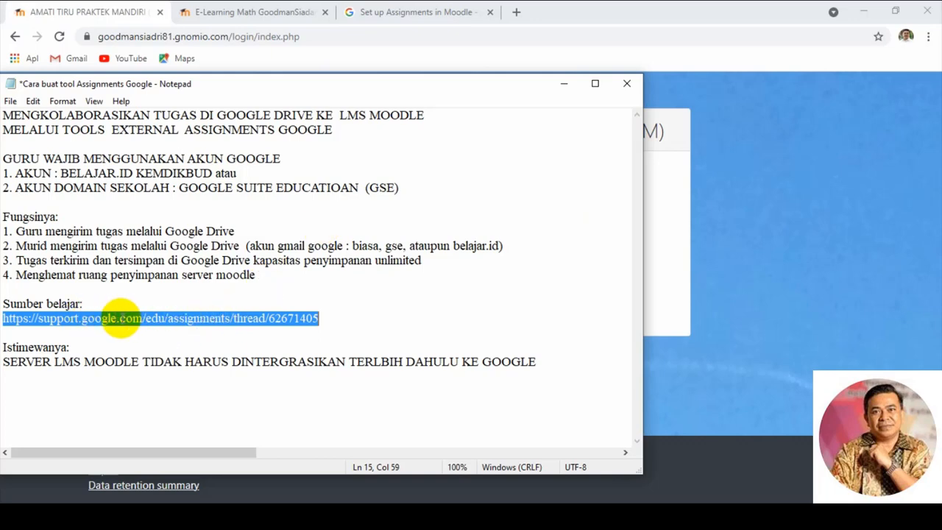
click(408, 11)
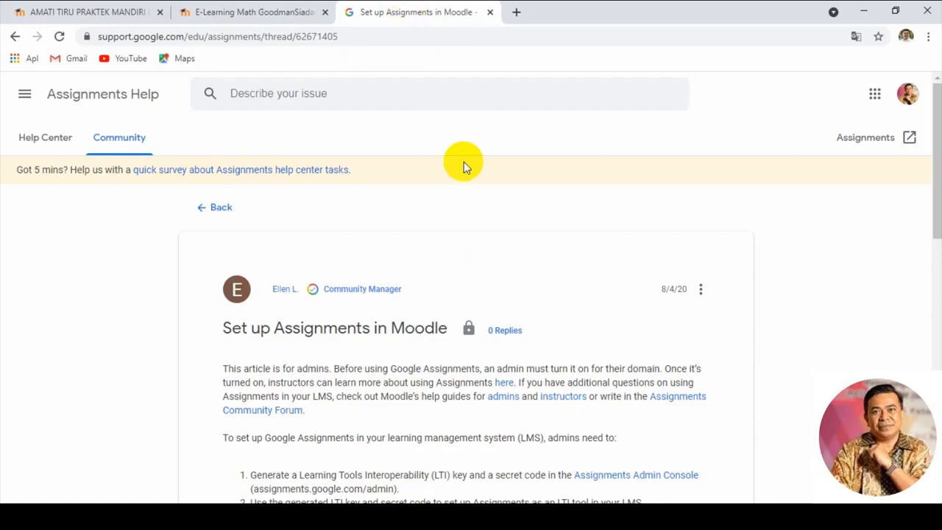
scroll(458, 255, down, 3)
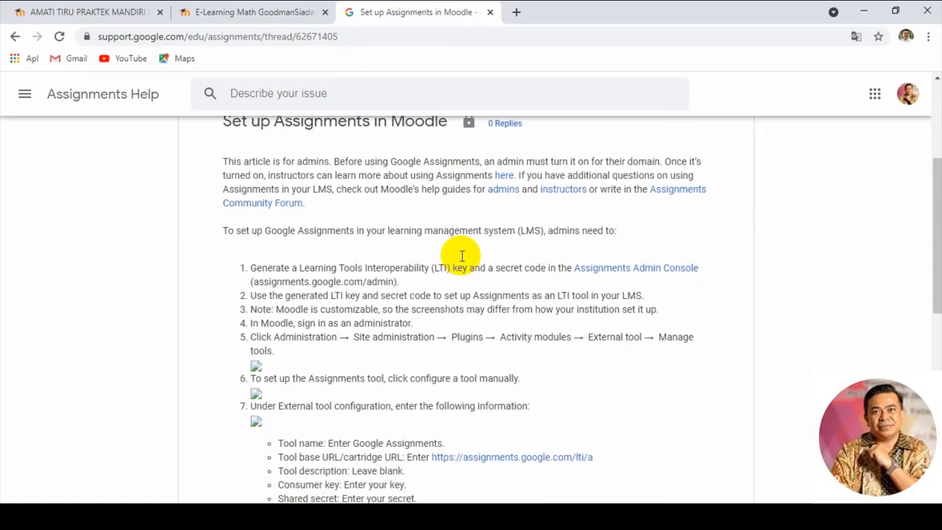
scroll(460, 254, up, 1)
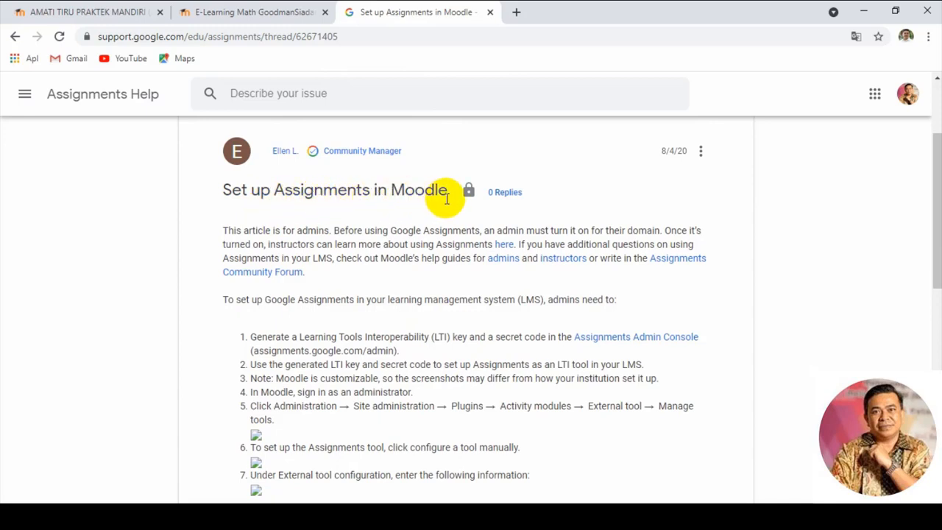
scroll(460, 248, down, 1)
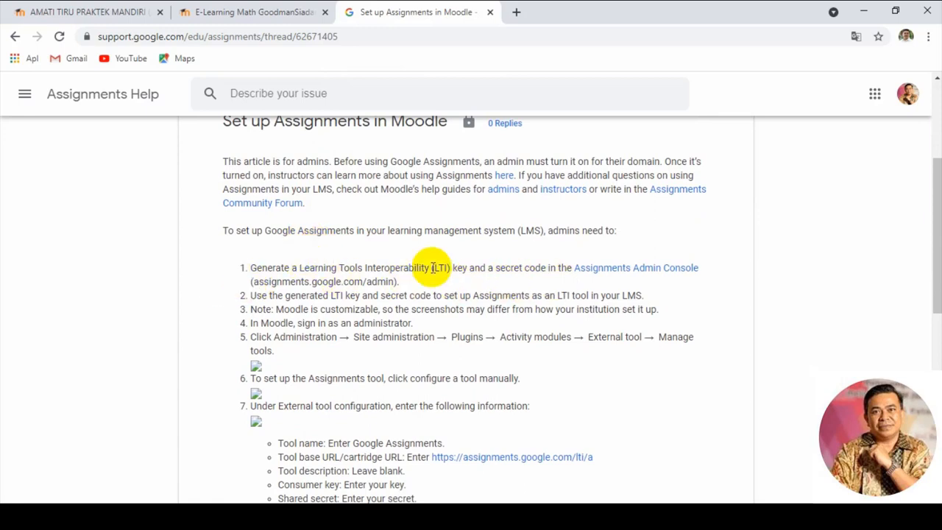
click(637, 273)
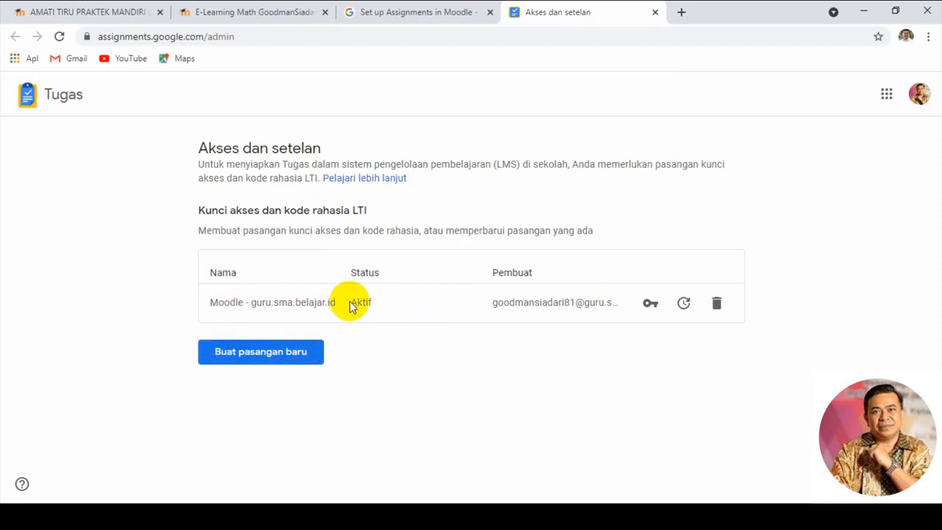
Step: Delete the existing "Moodle - guru.sma.belajar.id" LTI key, acknowledging that courses set up with it are affected
click(717, 307)
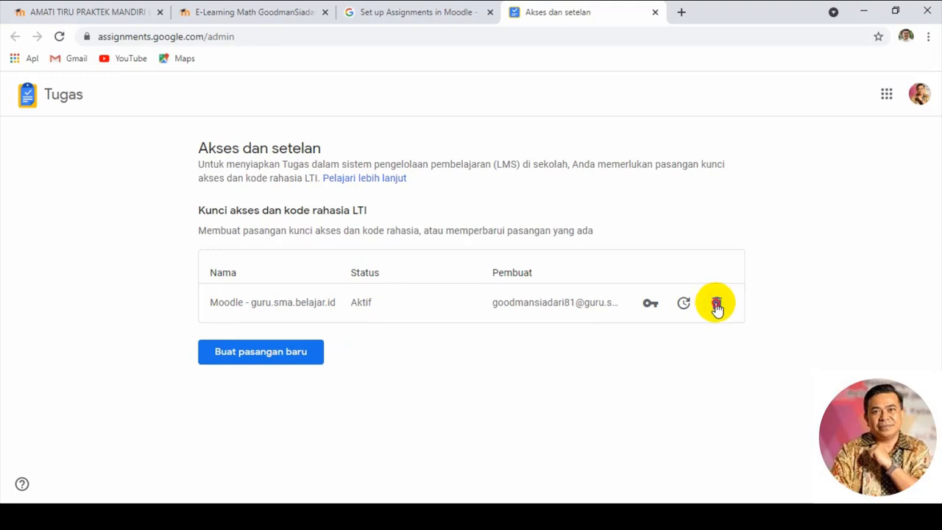
click(328, 303)
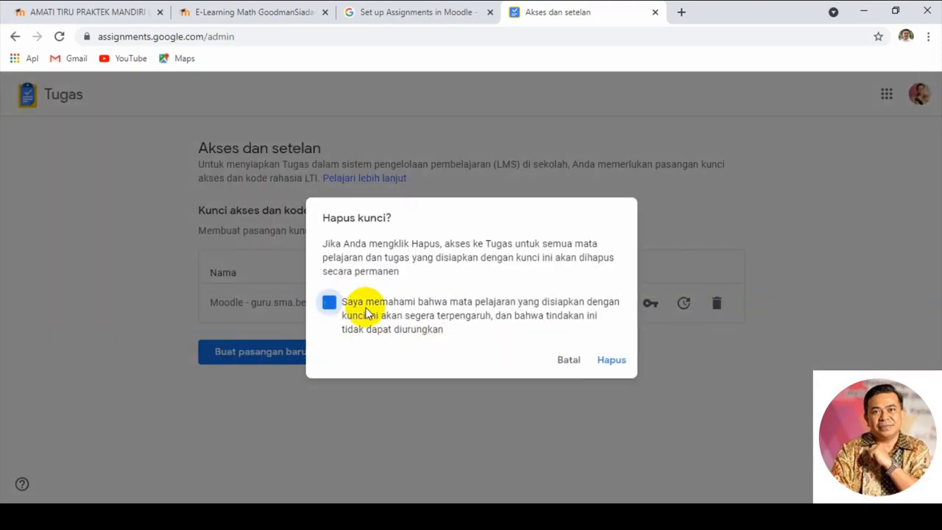
click(610, 359)
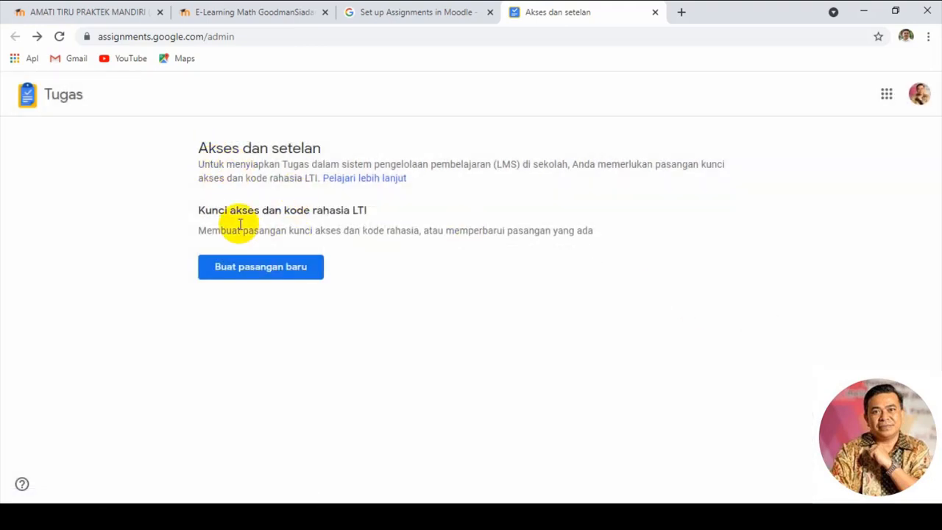
click(255, 269)
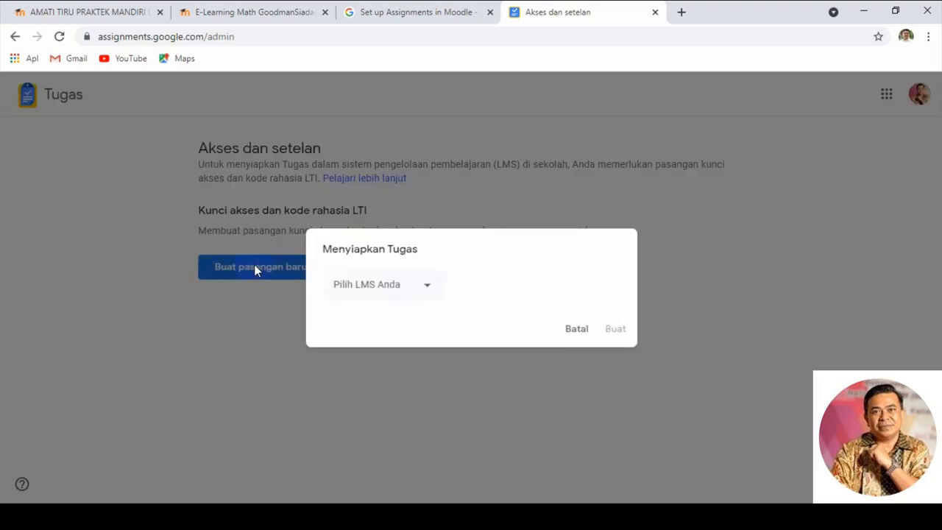
click(430, 285)
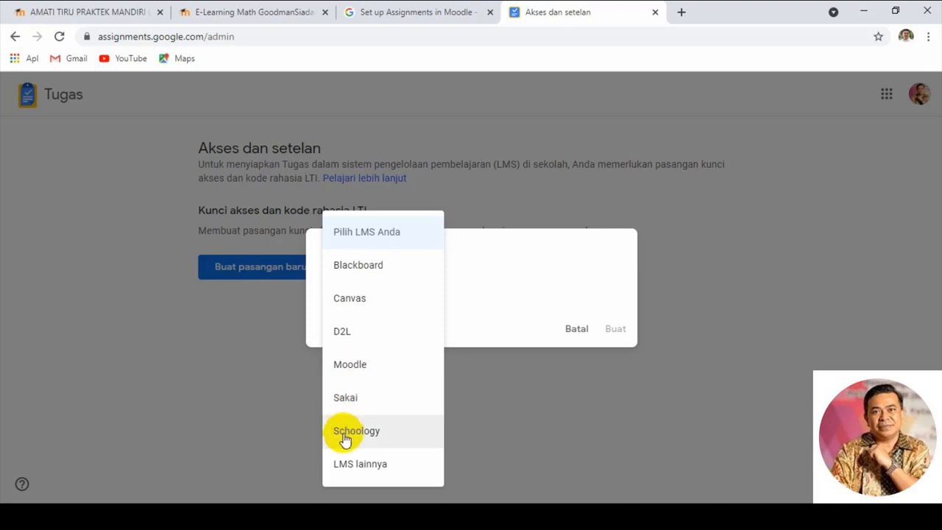
click(510, 400)
Step: Create a new LTI key and secret pair for Moodle with the installation name "Moodle - guru.sma.belajar.id"
click(294, 267)
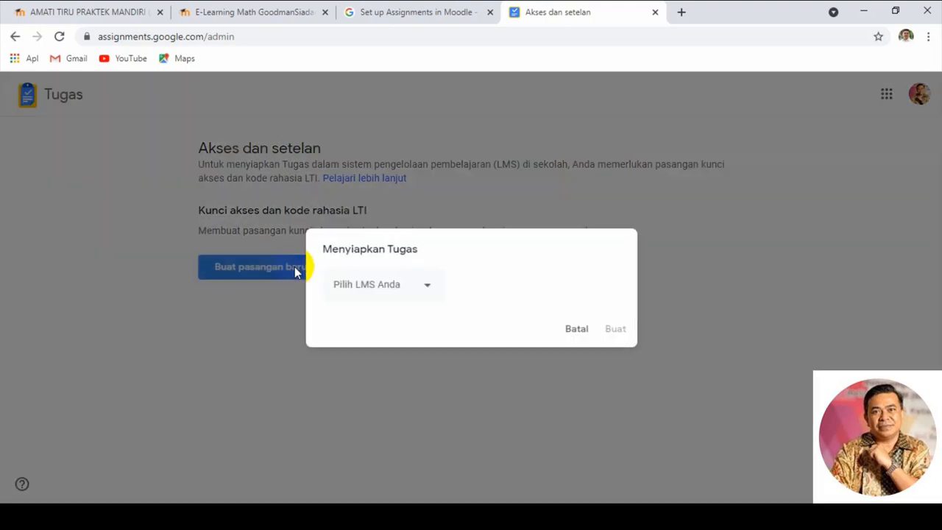
click(429, 285)
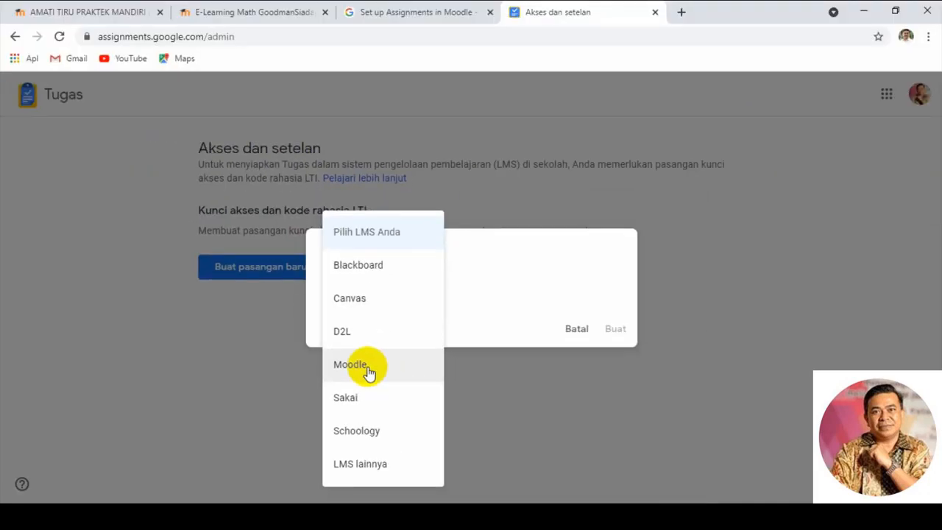
click(367, 373)
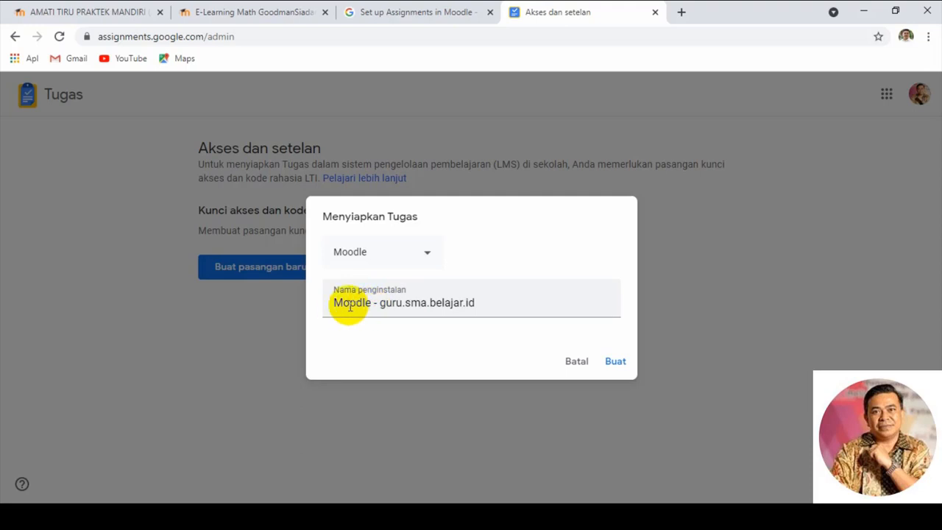
click(615, 361)
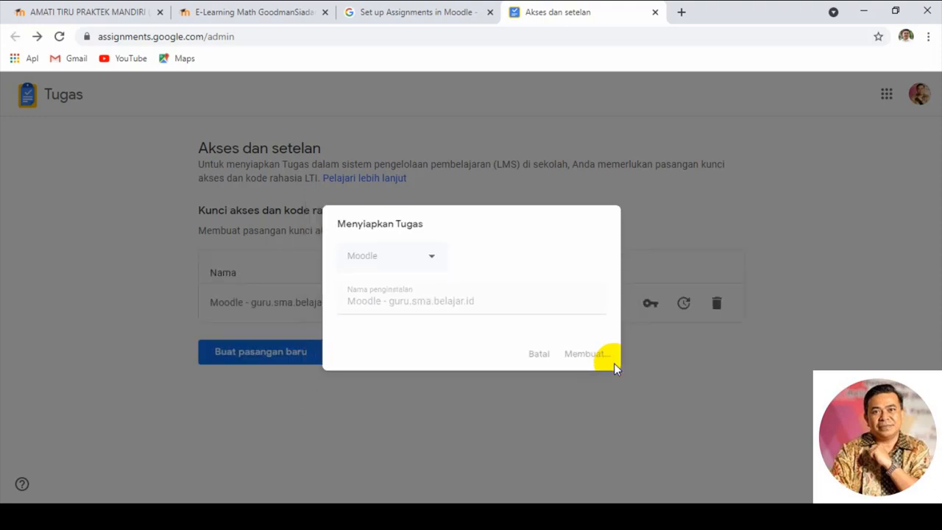
scroll(630, 213, down, 2)
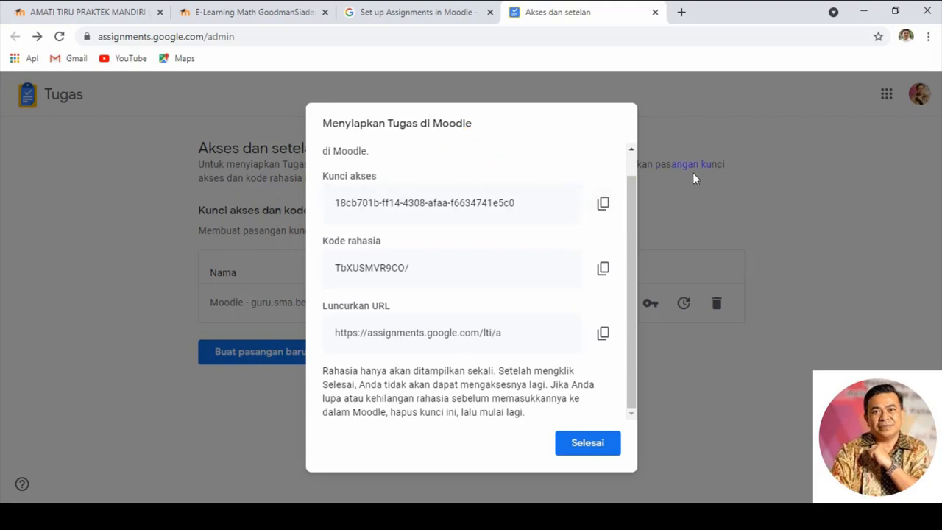
Step: Log in to the AMATI TIRU PRAKTEK MANDIRI (AMATIRPM) Moodle site as admin, entering the account password
click(83, 13)
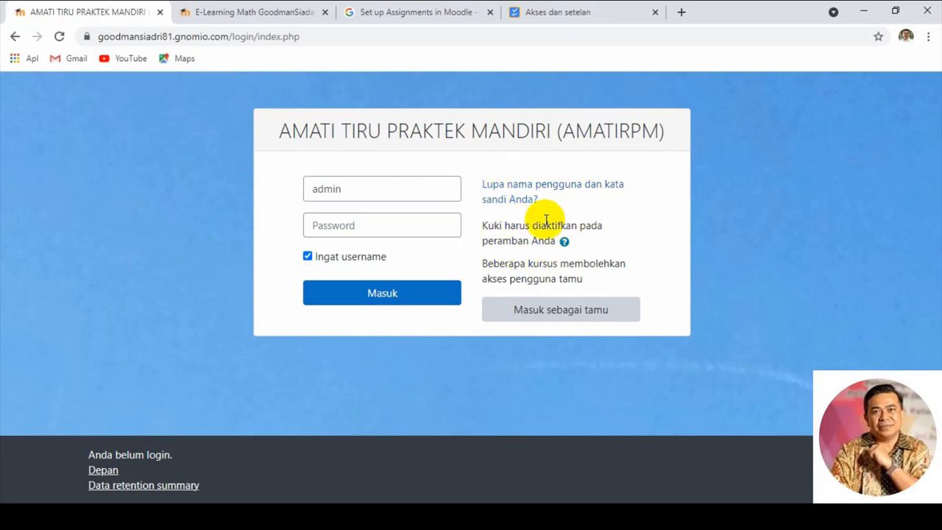
click(257, 12)
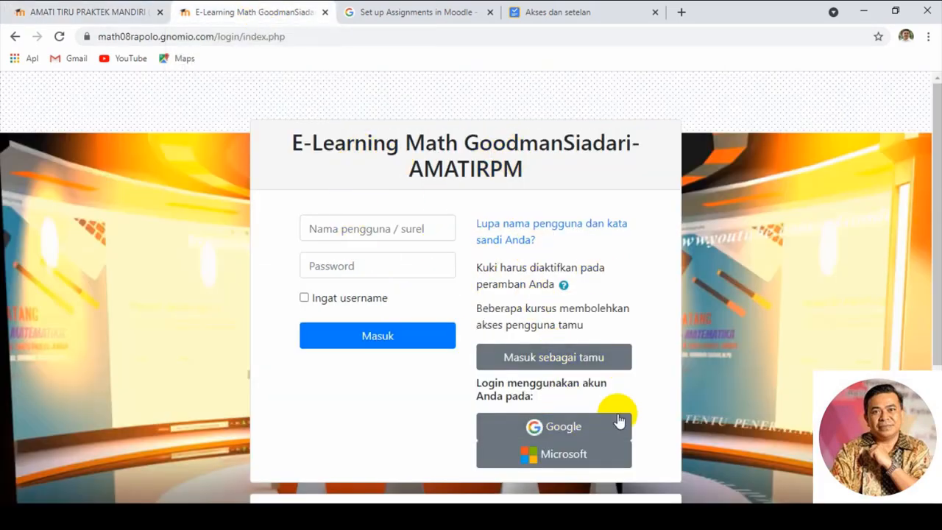
click(561, 460)
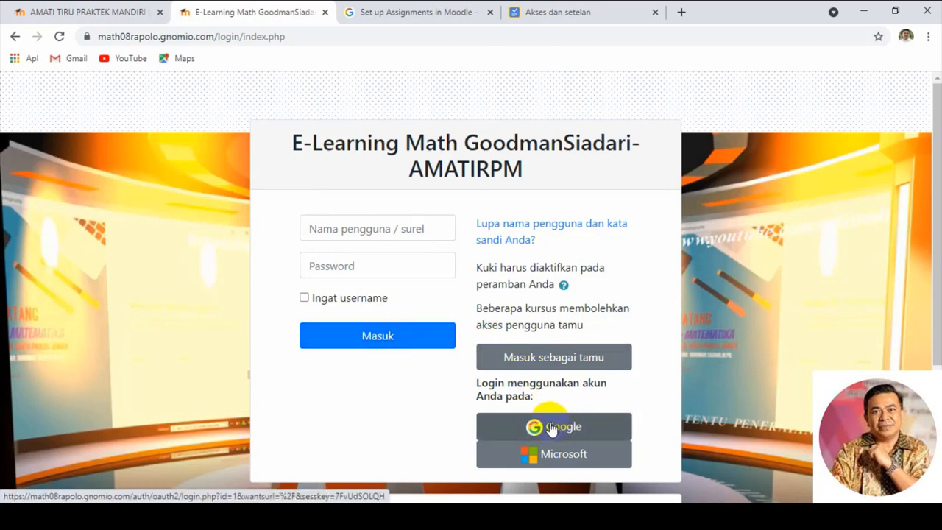
click(73, 12)
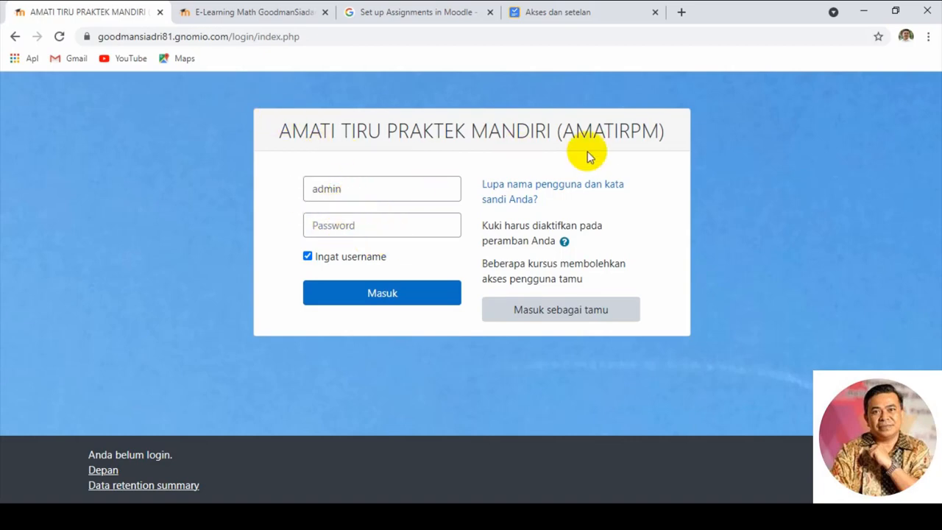
right_click(346, 225)
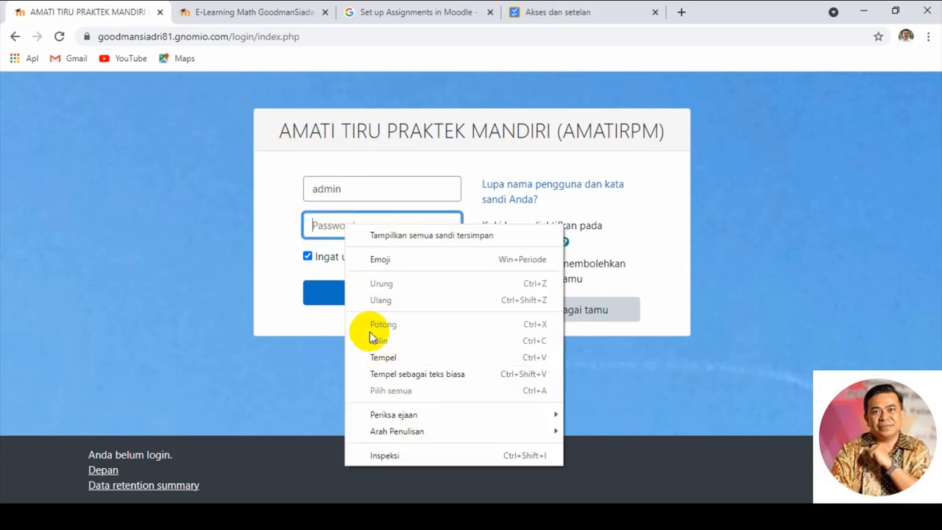
click(381, 357)
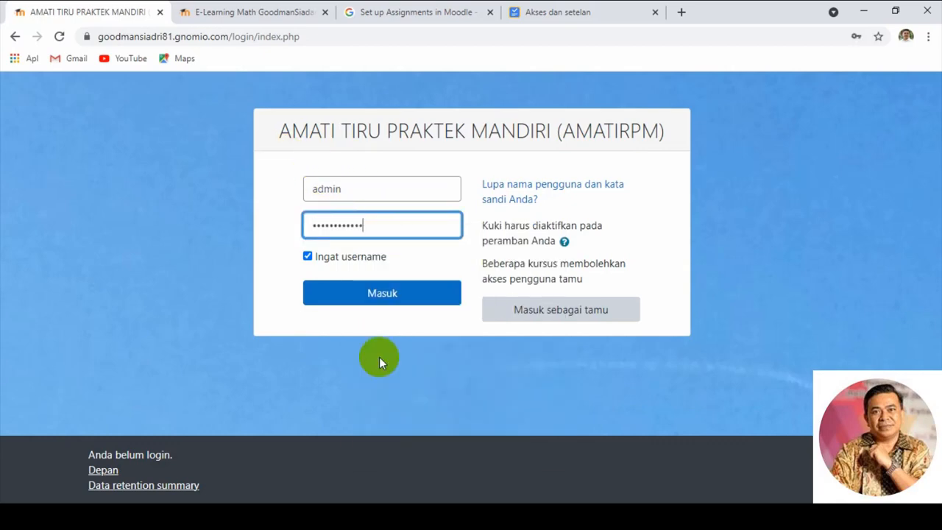
click(396, 297)
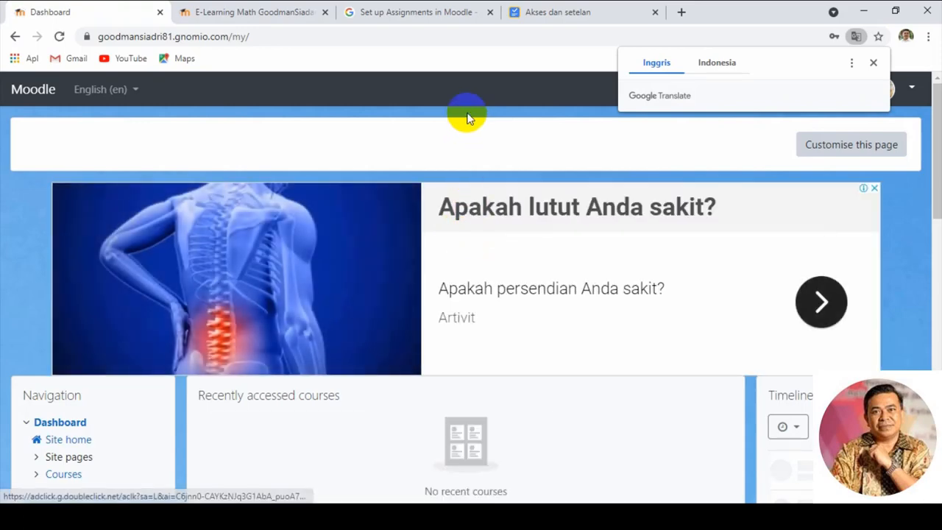
Step: Check the Manage tools path in the setup article and open the Plugins category of Moodle's site administration
click(398, 13)
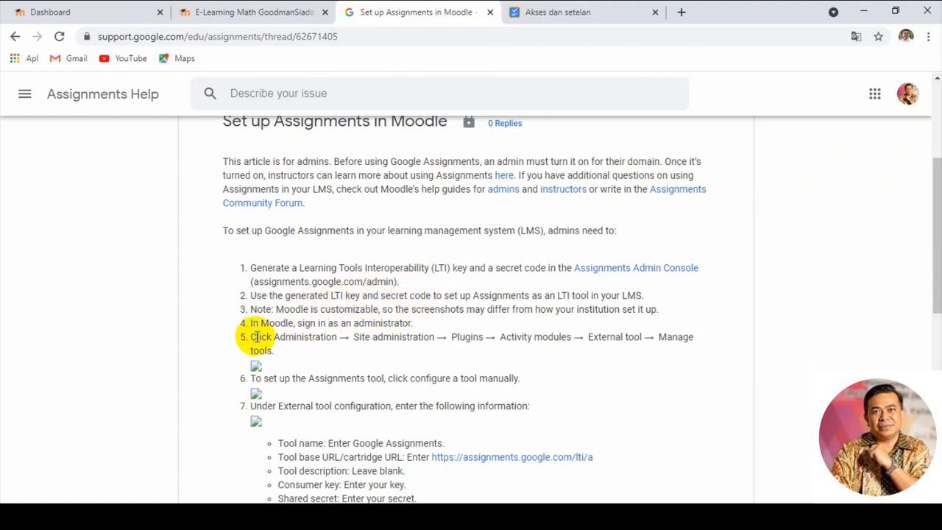
scroll(483, 360, down, 1)
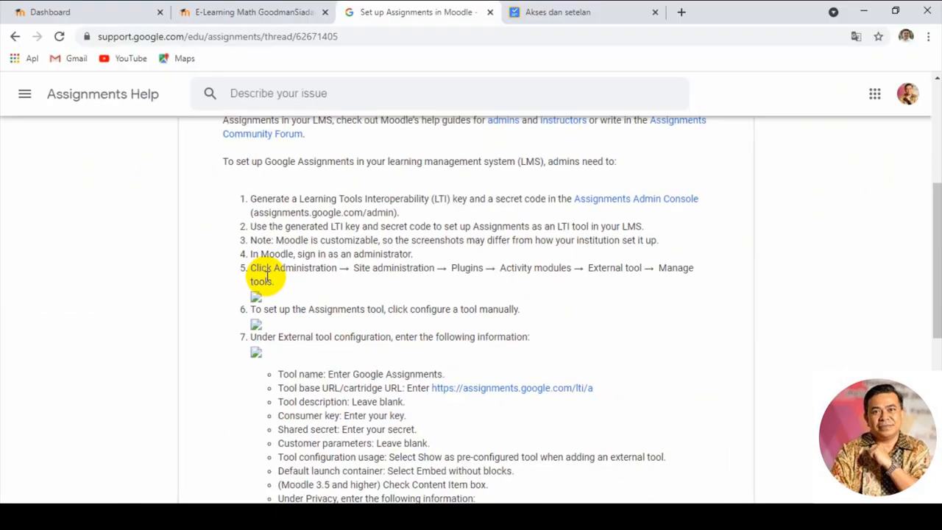
scroll(266, 273, up, 1)
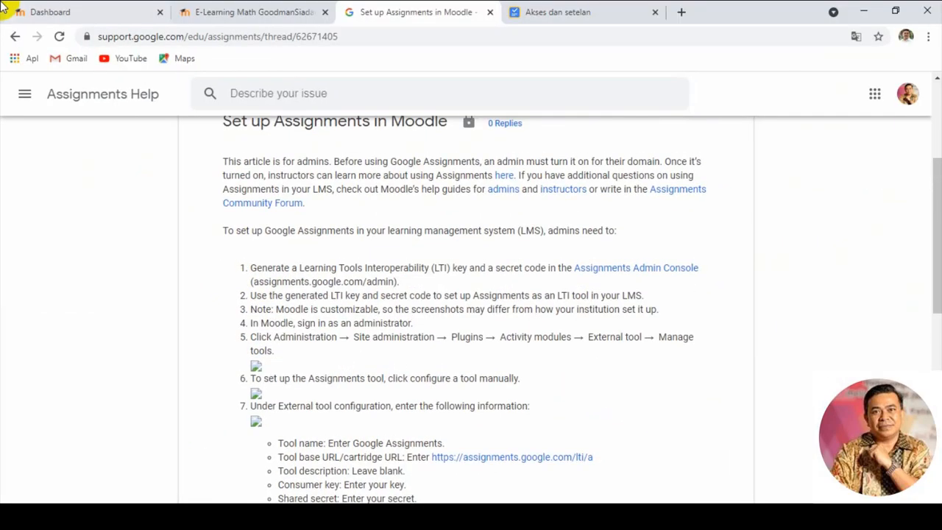
click(43, 12)
scroll(209, 297, down, 2)
scroll(208, 297, down, 4)
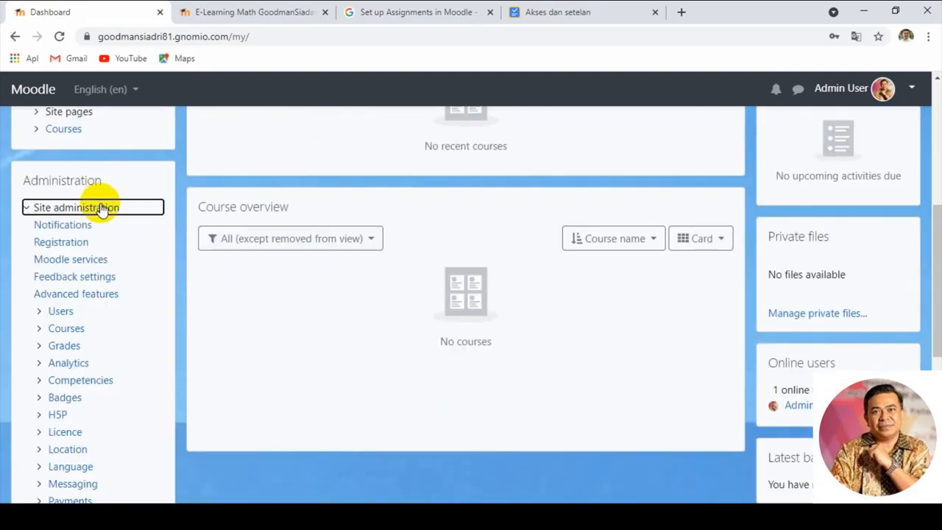
scroll(85, 352, down, 4)
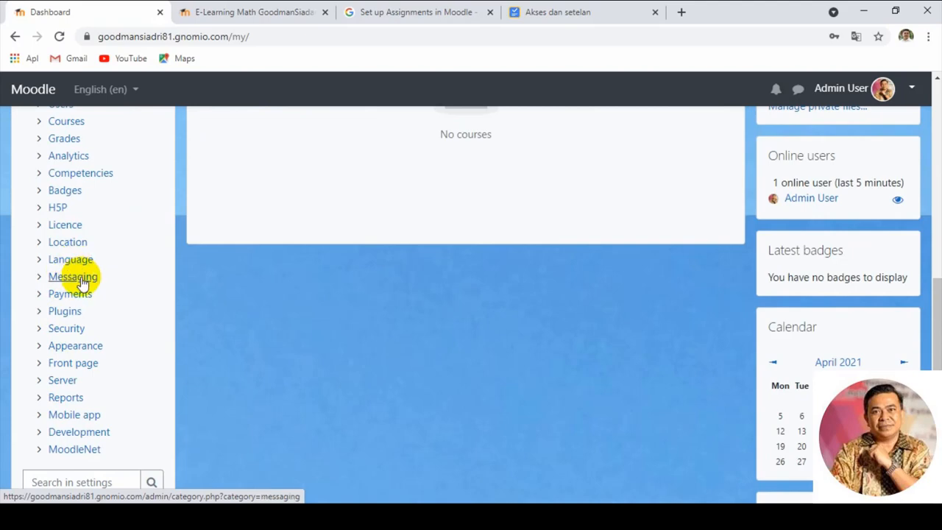
scroll(82, 330, up, 1)
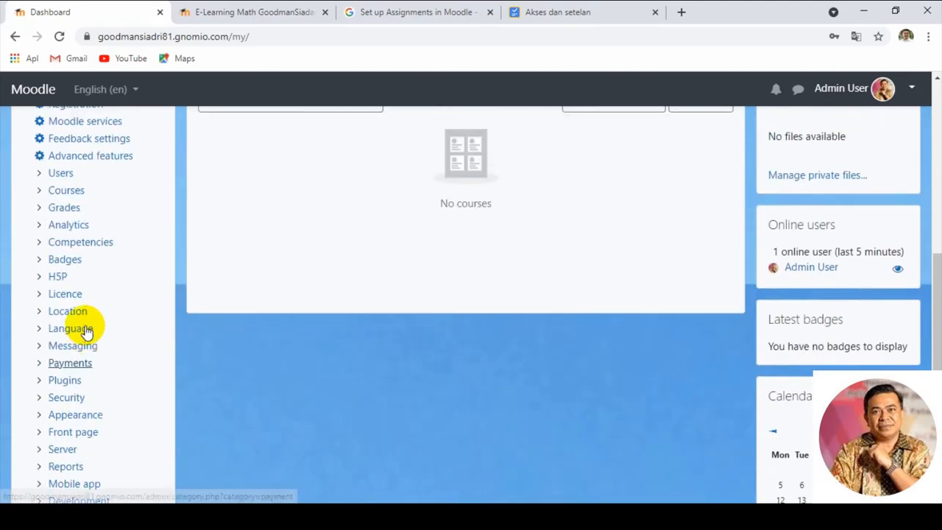
scroll(80, 200, up, 1)
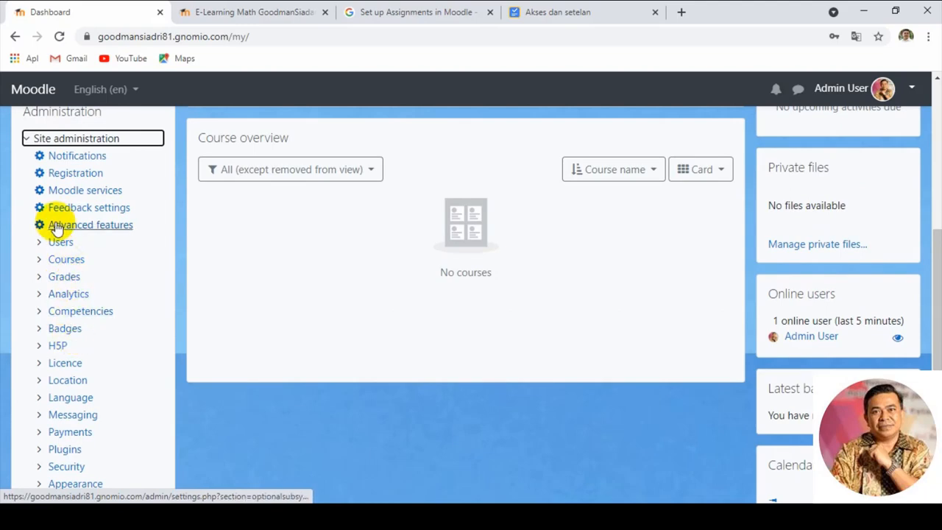
scroll(74, 346, down, 1)
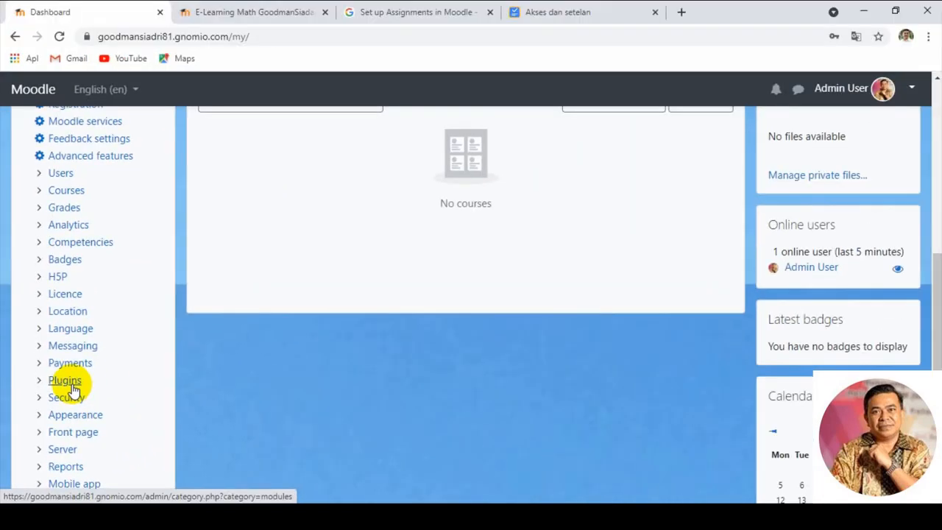
click(70, 382)
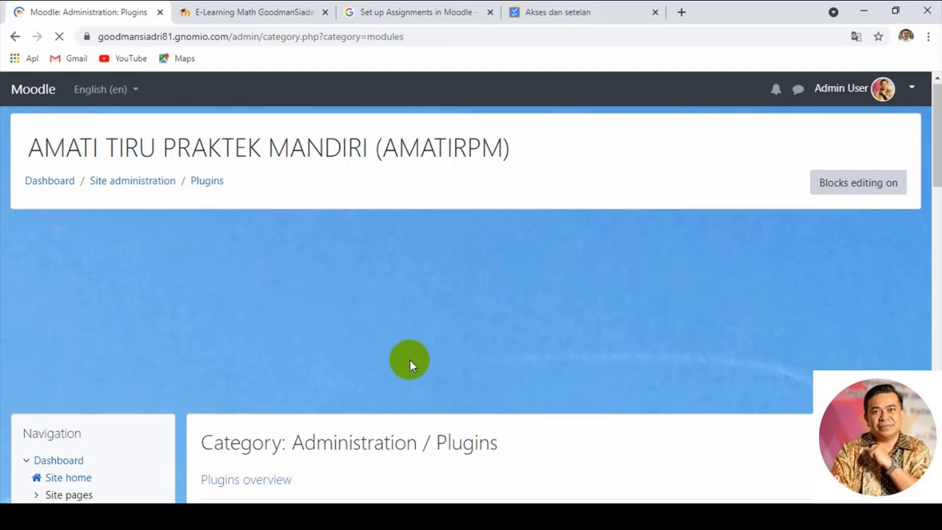
Step: Look over the Plugins category and go back up to the main Site administration page
scroll(410, 361, down, 3)
scroll(196, 298, down, 1)
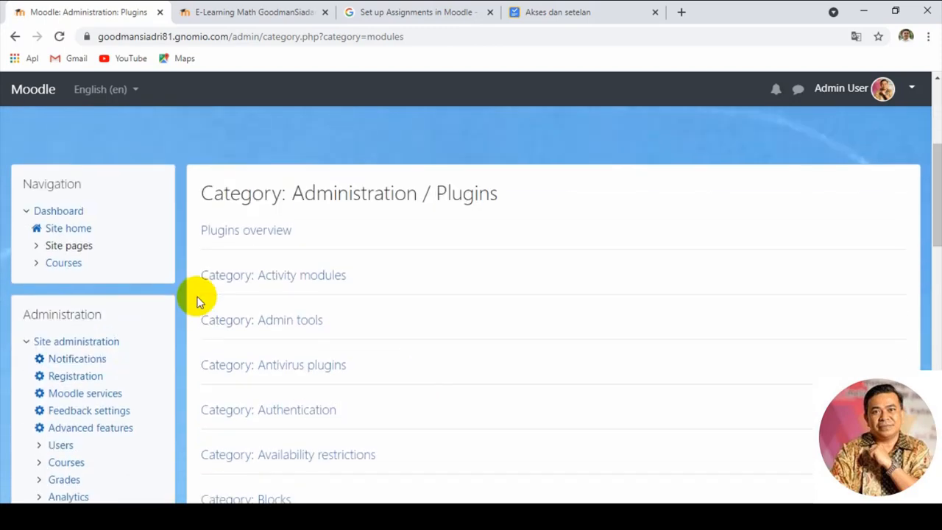
scroll(199, 292, up, 5)
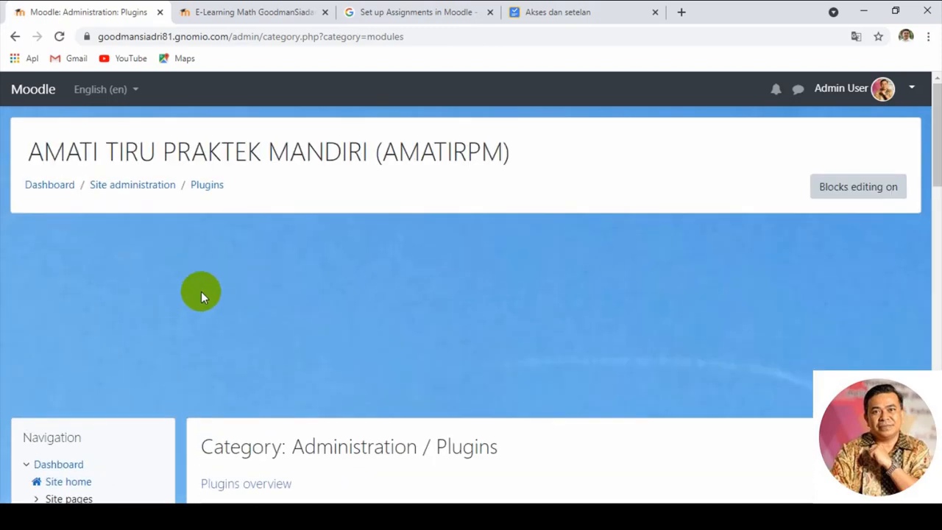
click(123, 187)
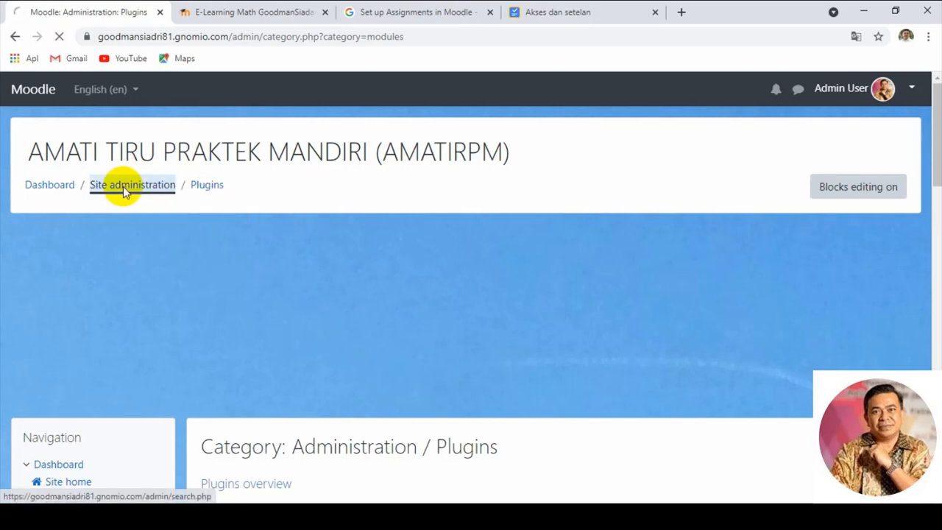
Step: Open the Manage tools page for the External tool activity module from the site's plugin administration
scroll(439, 277, down, 5)
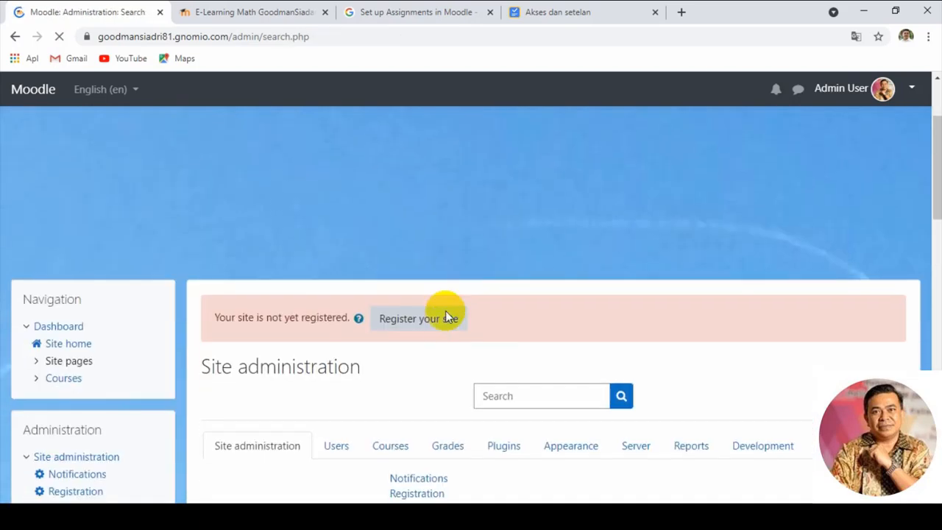
scroll(434, 385, down, 3)
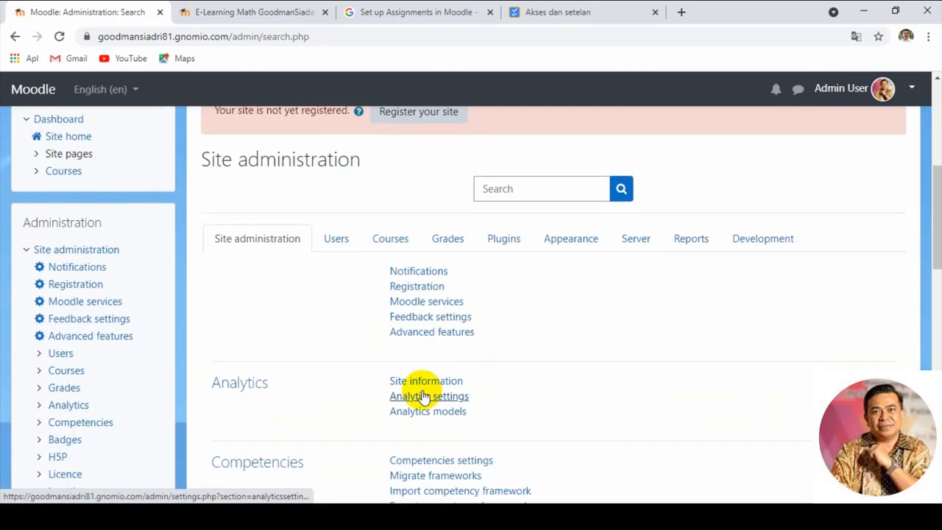
scroll(412, 420, down, 4)
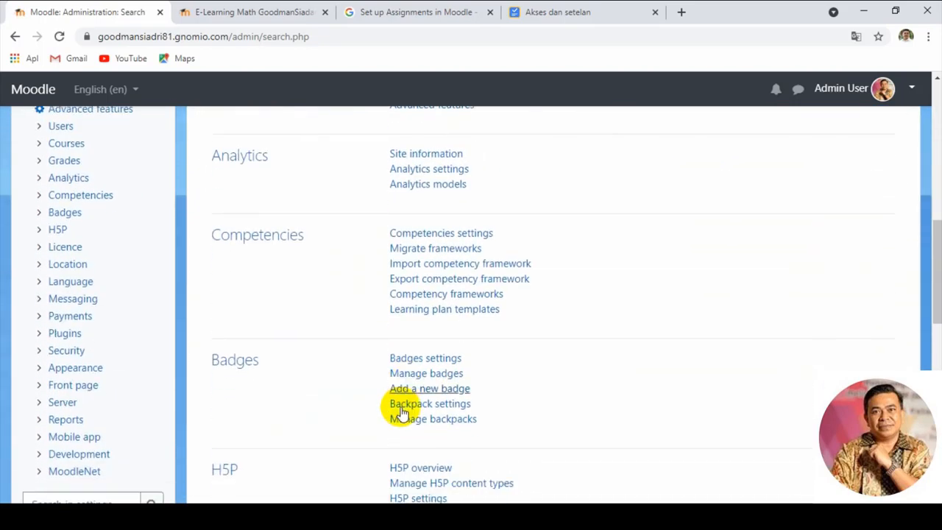
scroll(400, 395, up, 5)
scroll(398, 381, up, 1)
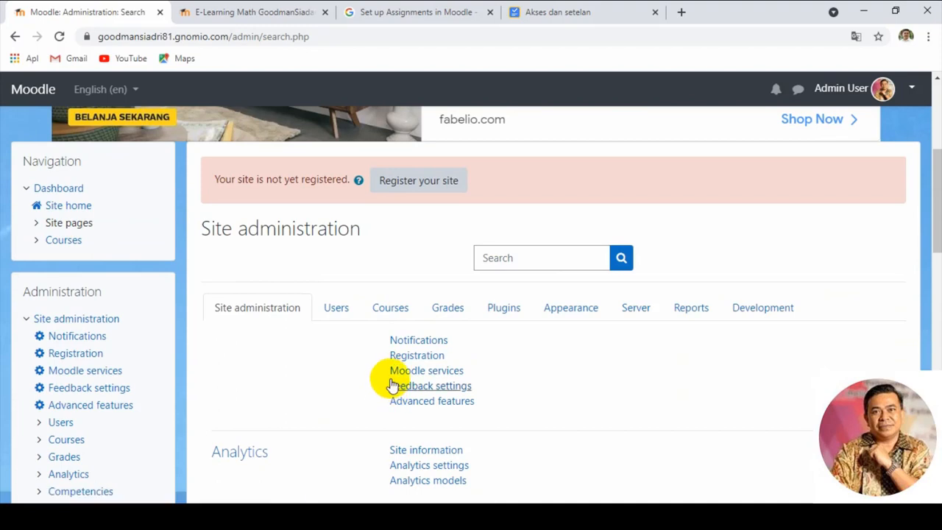
click(504, 309)
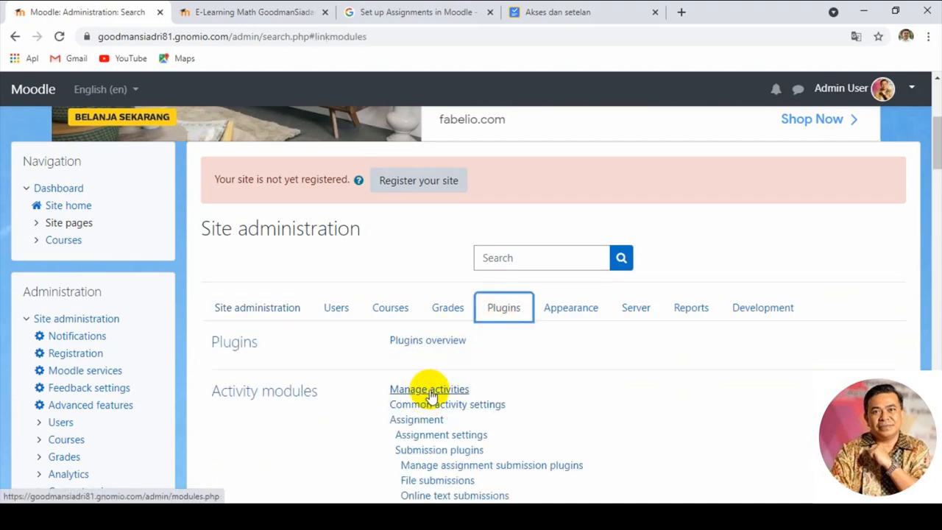
scroll(432, 395, down, 3)
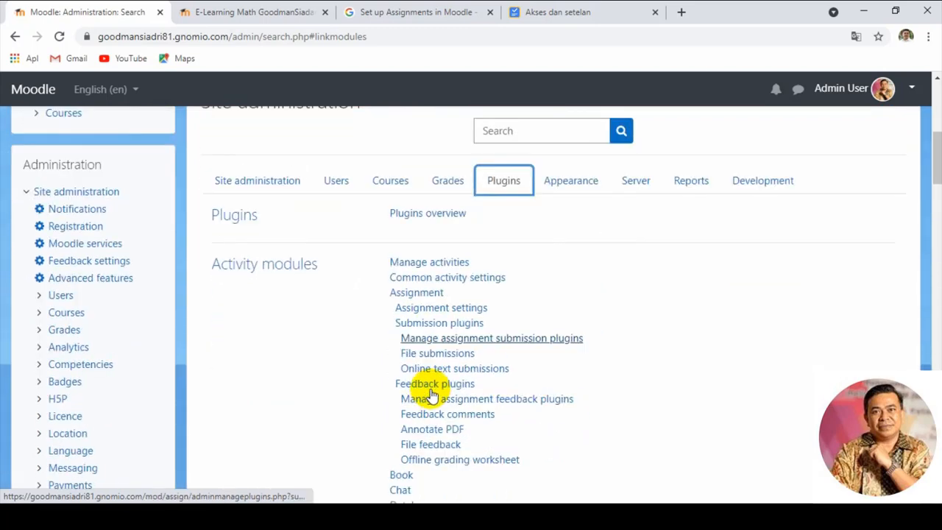
scroll(427, 429, down, 1)
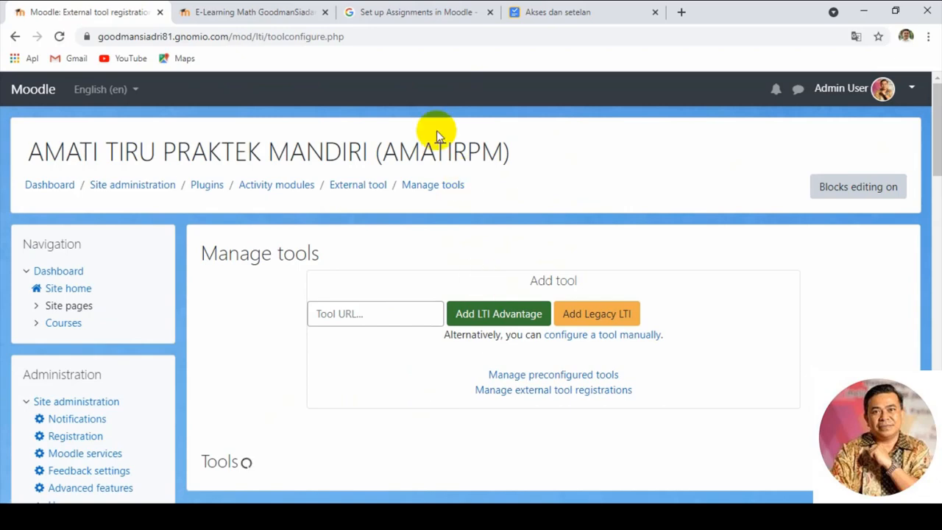
Step: Start configuring a new external tool manually and look over the empty tool settings form
scroll(490, 326, down, 1)
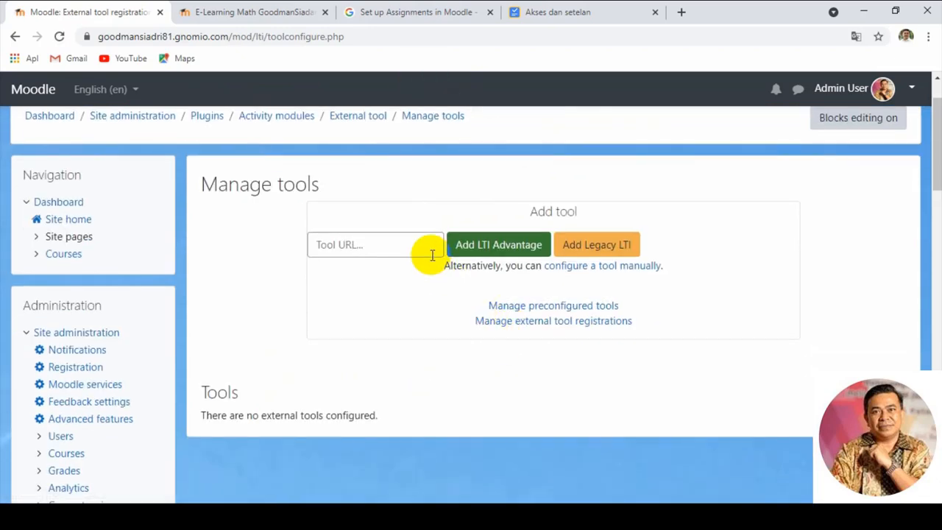
scroll(441, 273, up, 1)
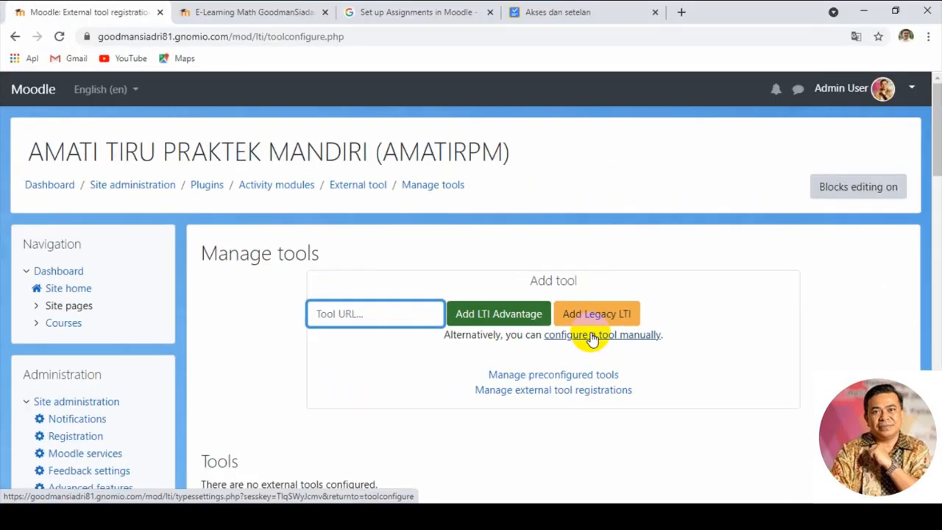
click(592, 335)
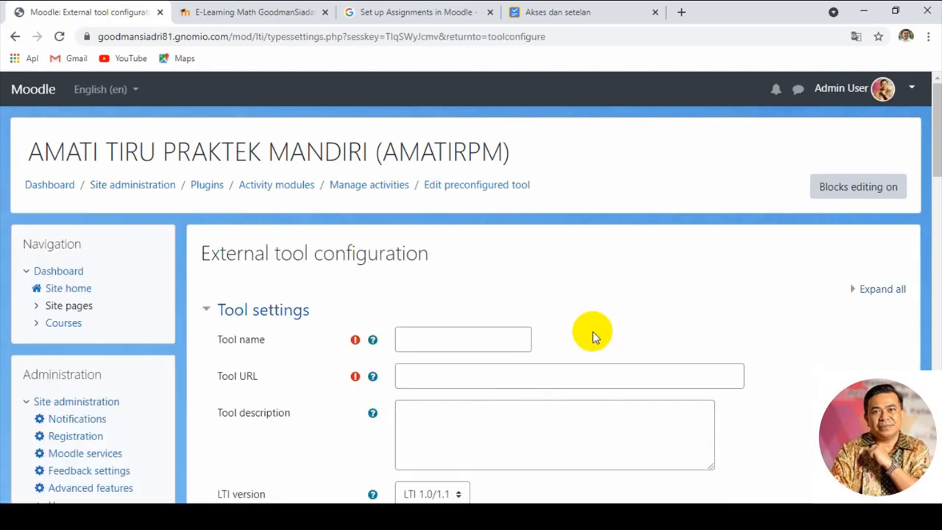
scroll(595, 333, down, 3)
scroll(595, 331, up, 2)
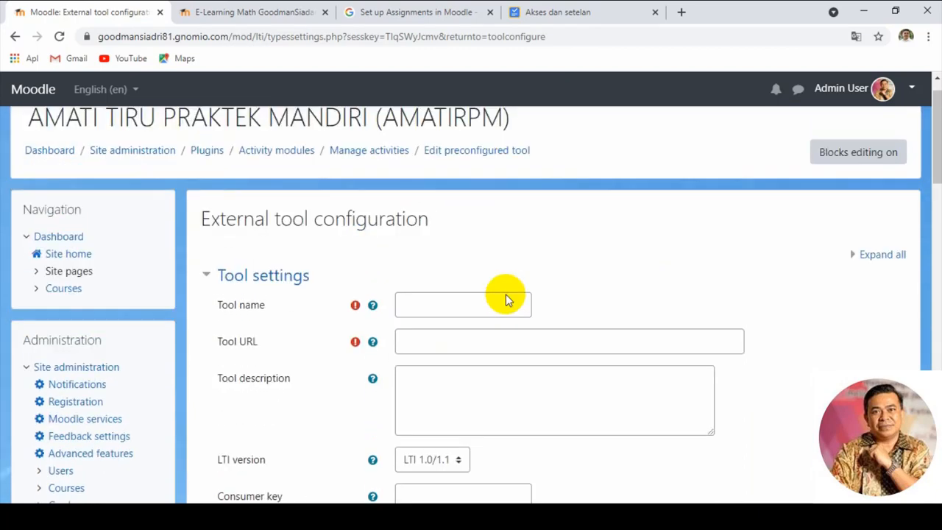
scroll(456, 324, up, 1)
scroll(441, 329, down, 2)
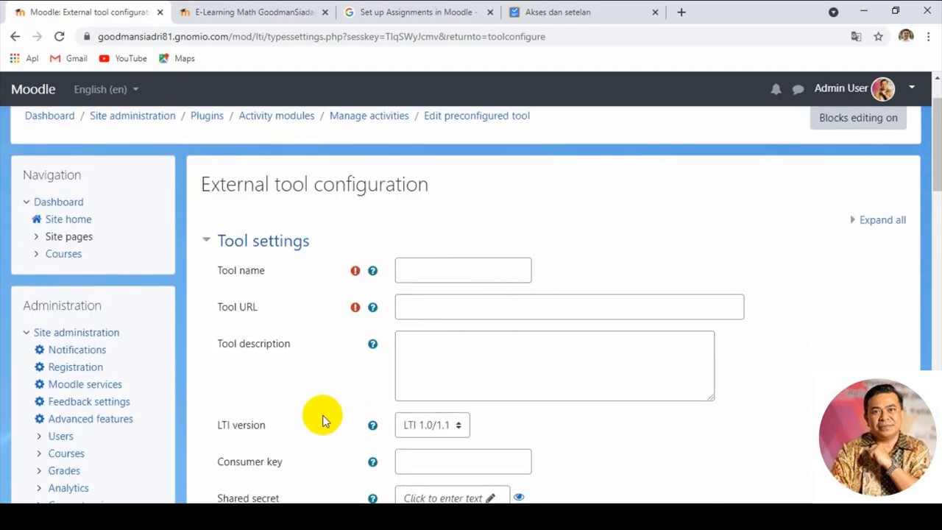
Step: Copy "ASSIGNMENTS GOOGLE" from the heading of the Notepad notes and paste it as the tool name in Moodle
key(alt+Tab)
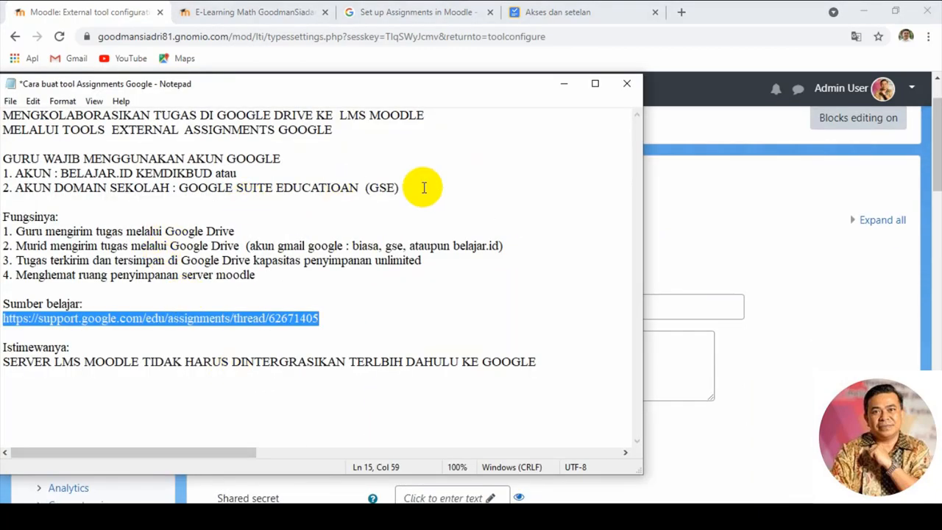
drag(184, 129, 309, 132)
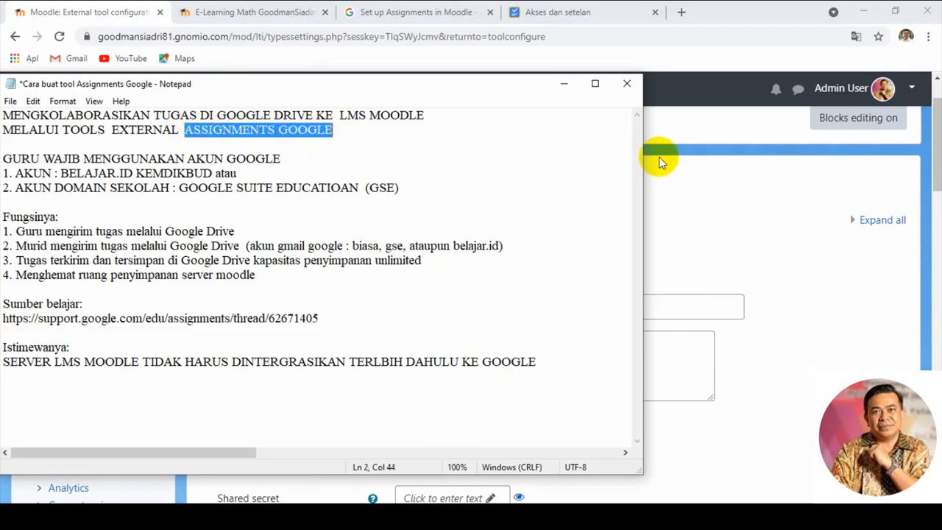
click(745, 215)
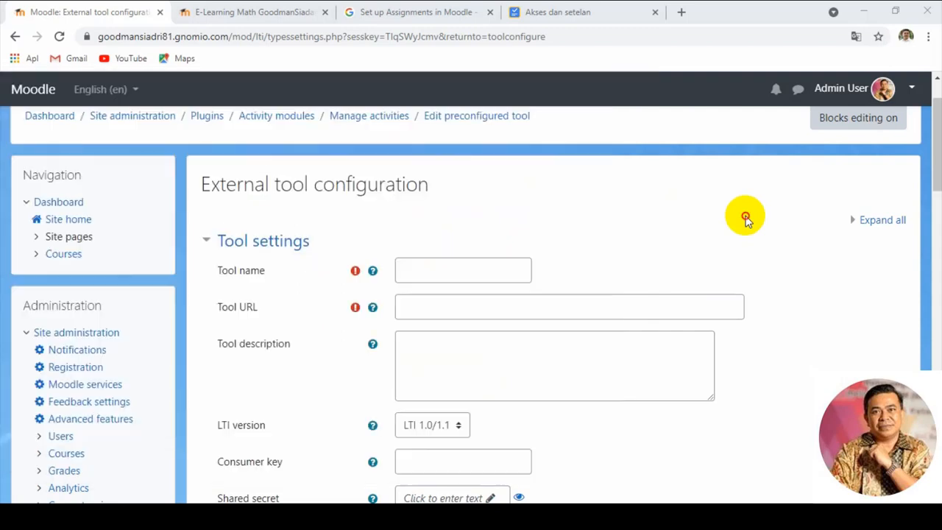
right_click(455, 272)
click(491, 381)
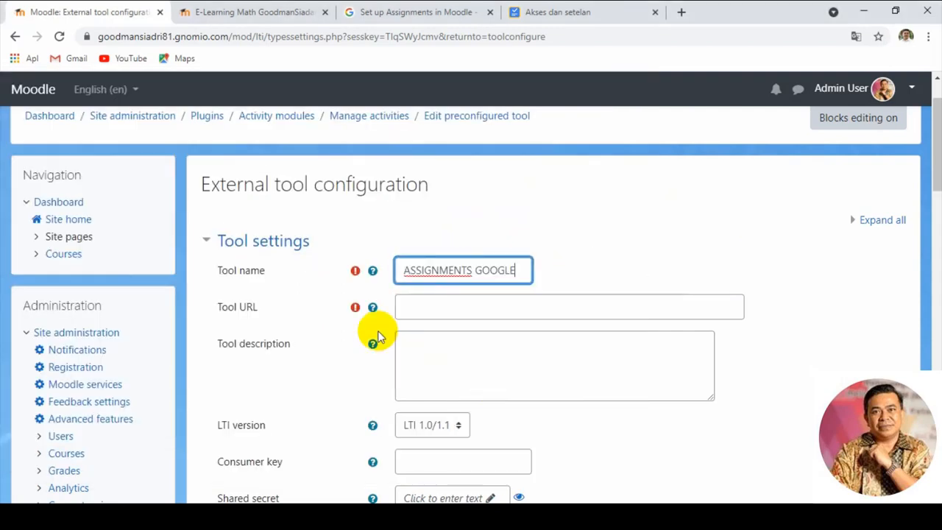
click(399, 305)
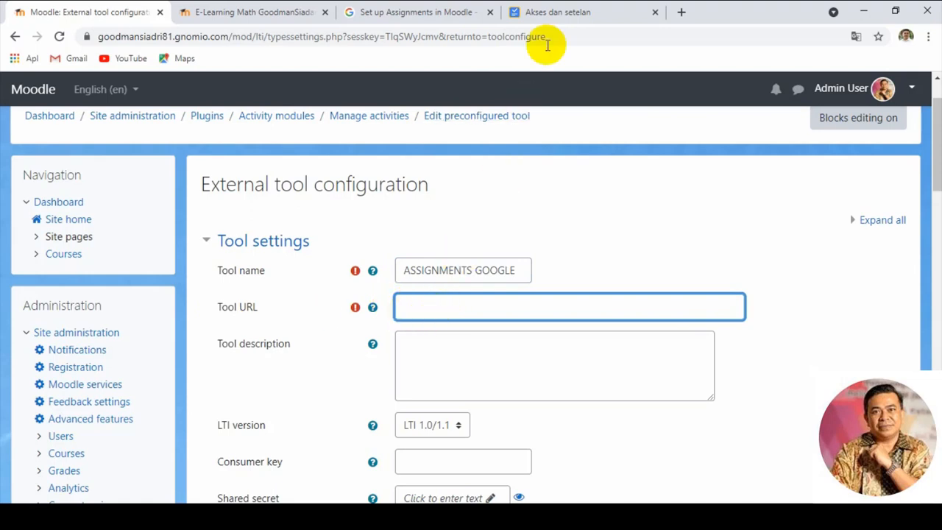
click(553, 18)
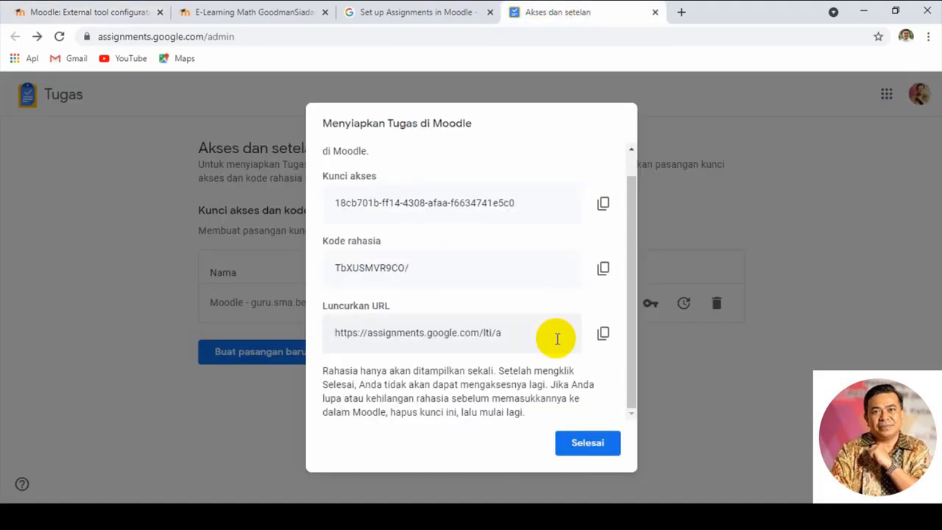
click(603, 335)
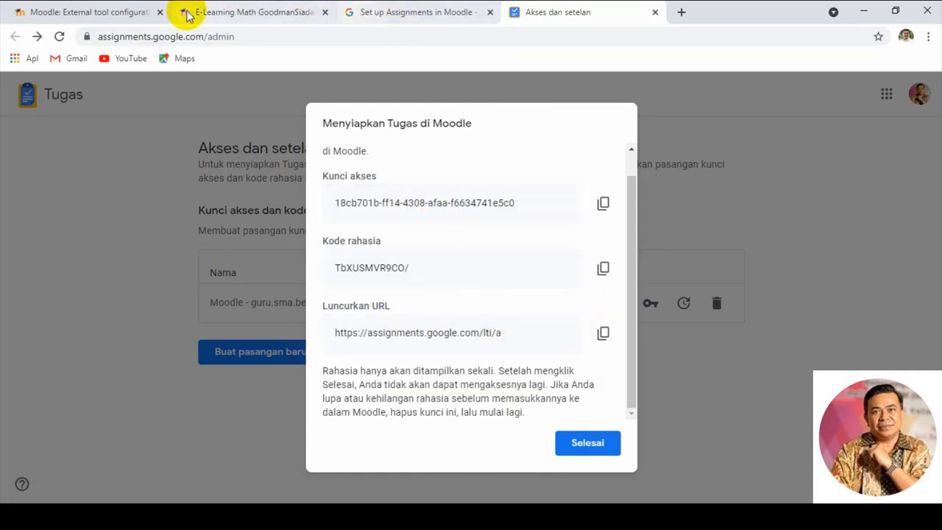
click(80, 13)
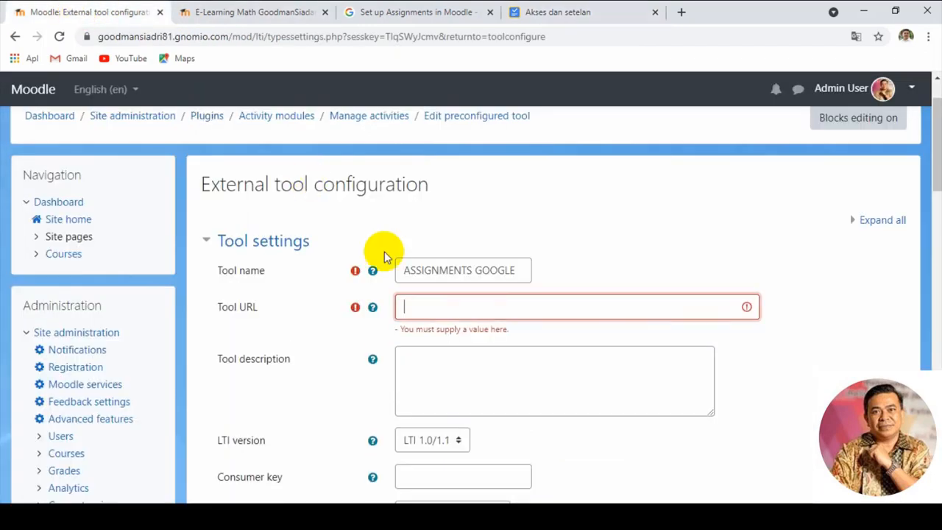
right_click(425, 304)
click(455, 194)
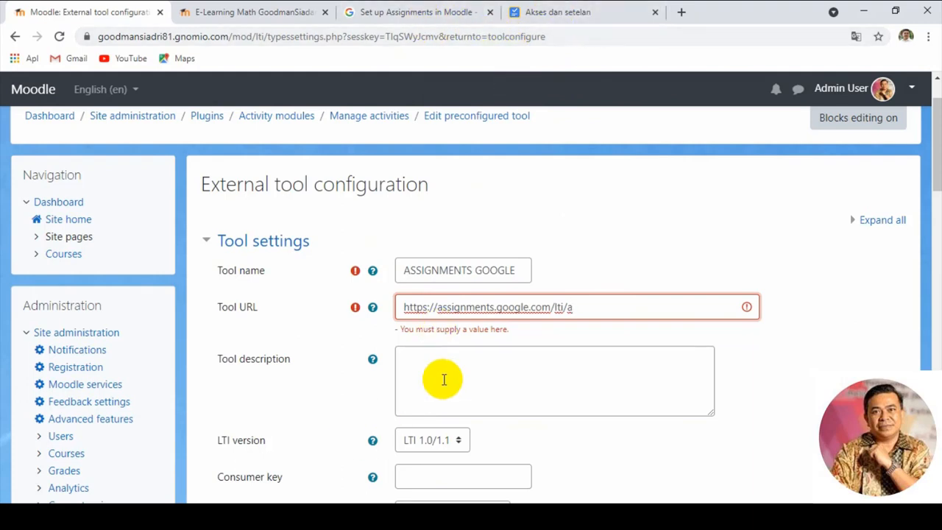
Step: Copy the access key from the Google Assignments setup dialog and paste it as the consumer key in Moodle
scroll(329, 407, down, 1)
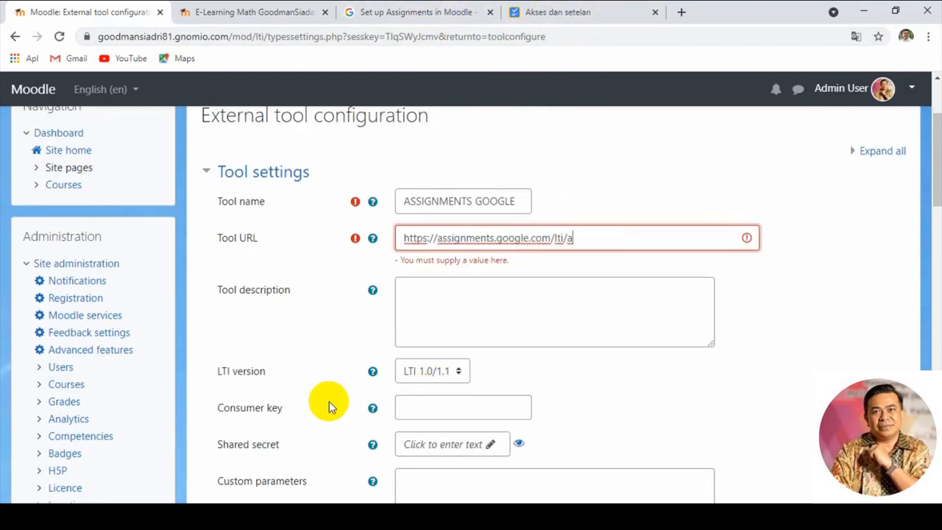
click(410, 409)
click(542, 16)
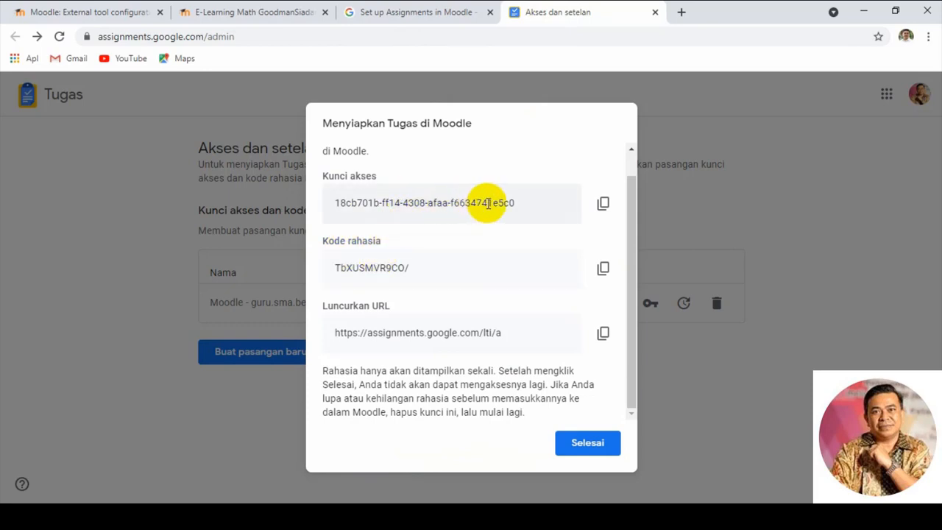
click(603, 204)
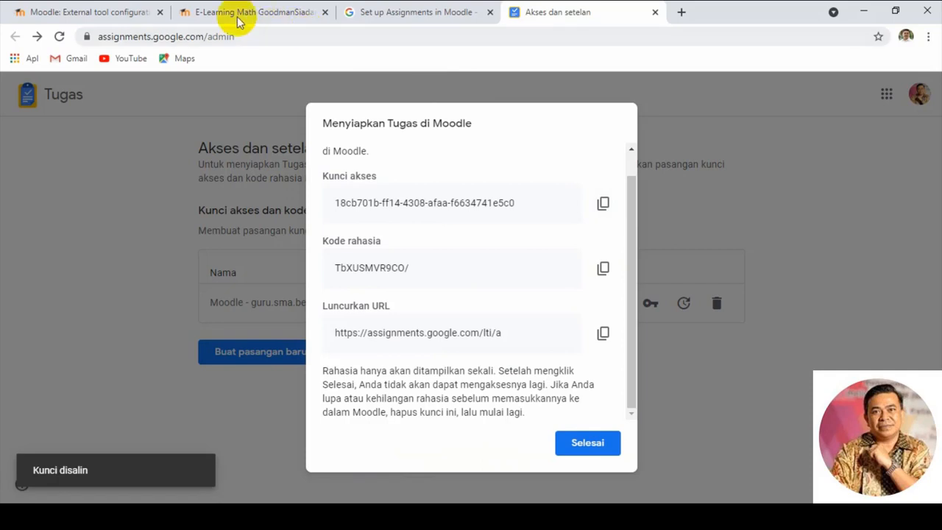
click(124, 14)
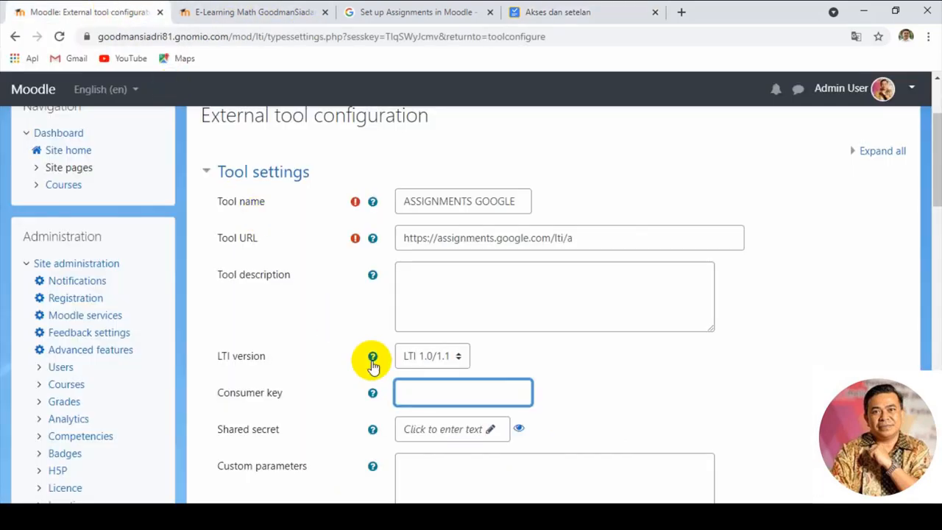
right_click(419, 388)
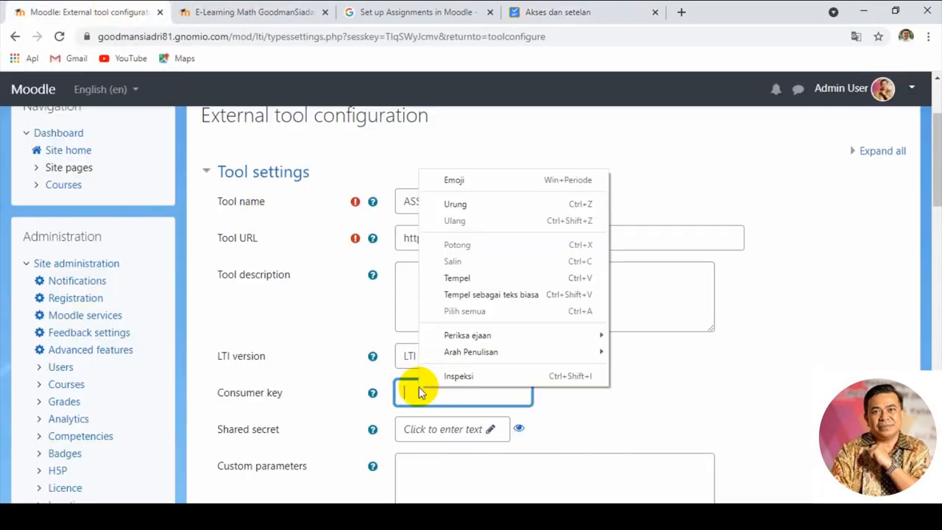
click(454, 278)
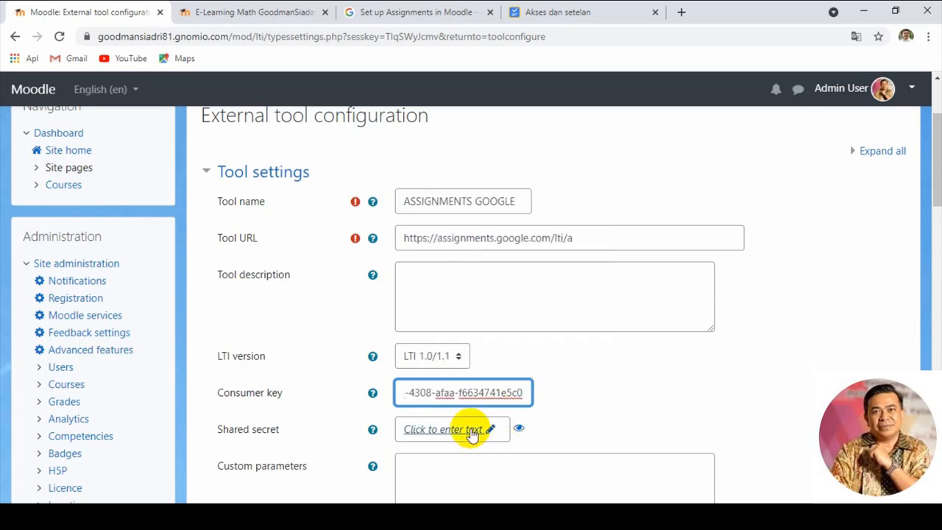
Step: Copy the secret code from the Google Assignments setup dialog and paste it as the shared secret in Moodle
click(429, 430)
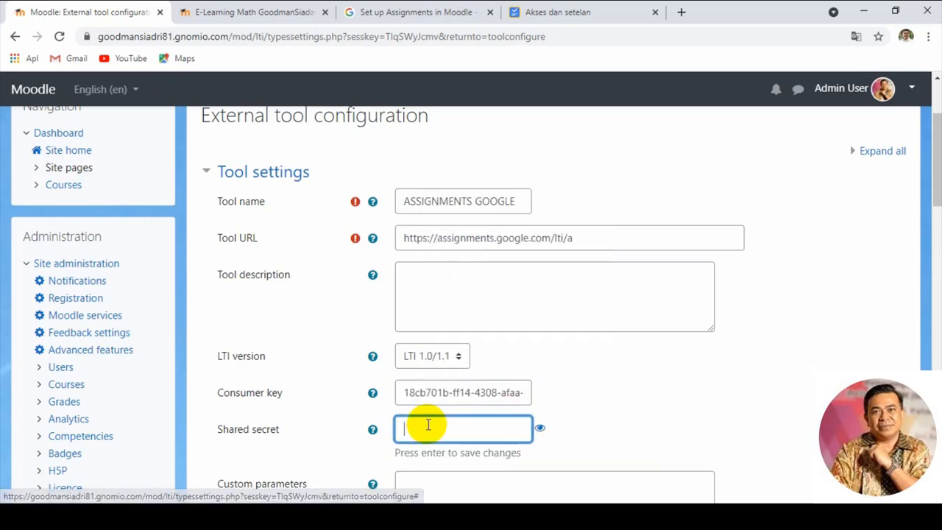
click(520, 14)
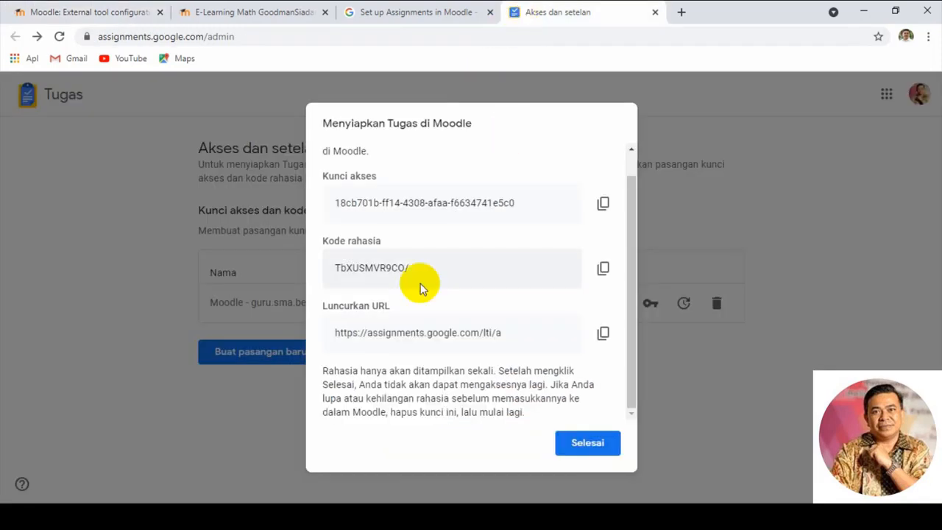
click(603, 271)
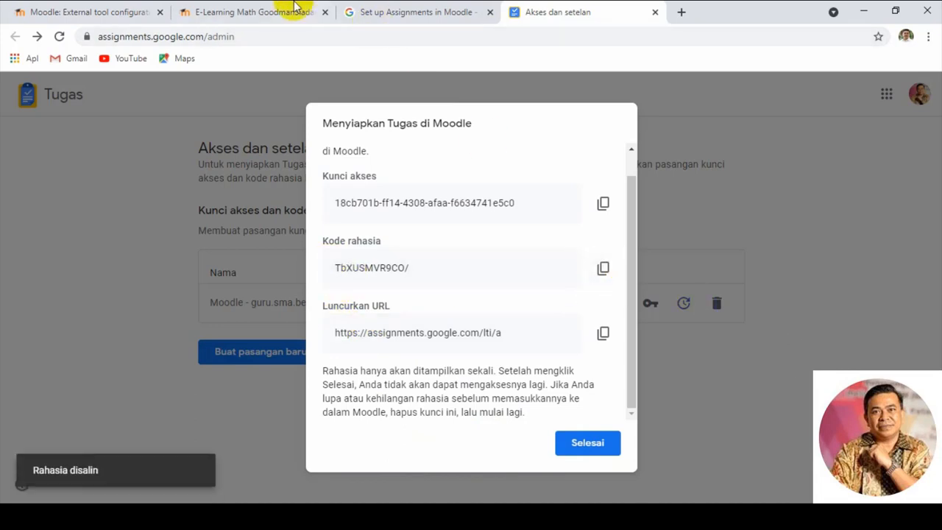
click(106, 15)
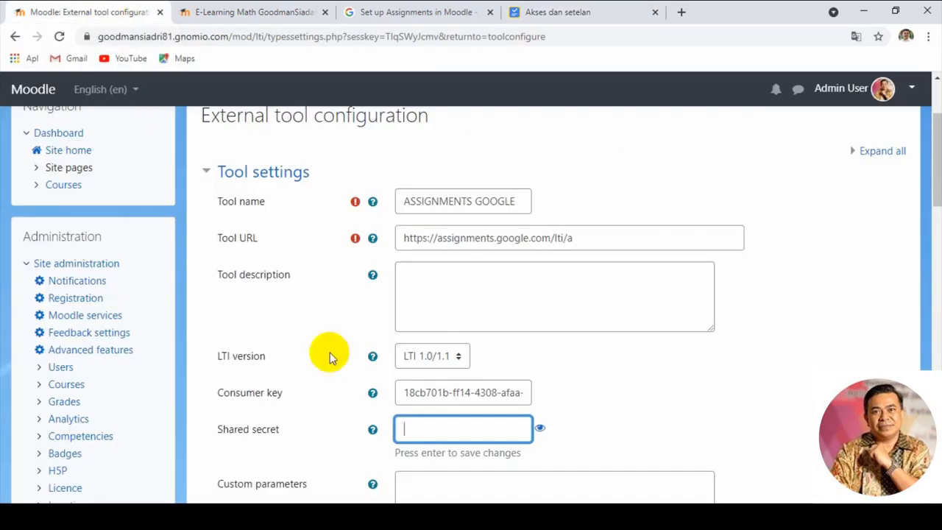
right_click(416, 429)
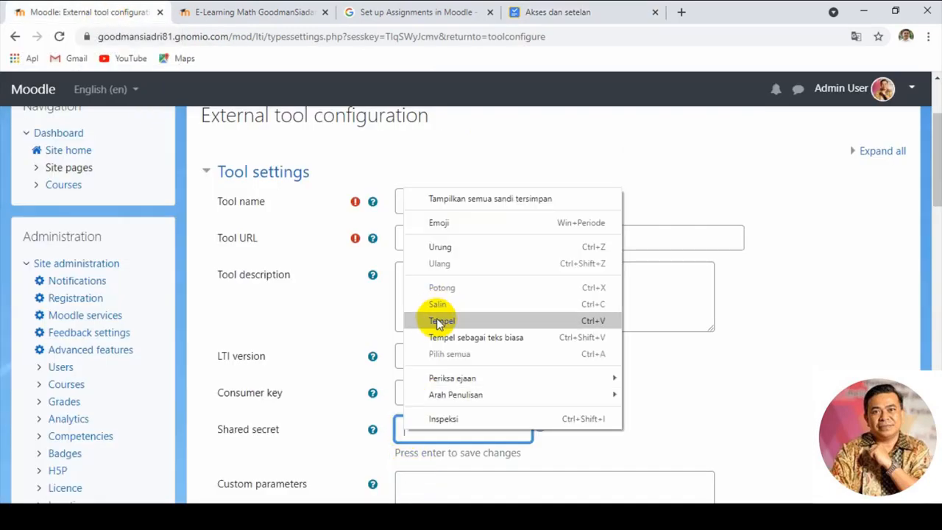
click(437, 319)
scroll(571, 386, down, 1)
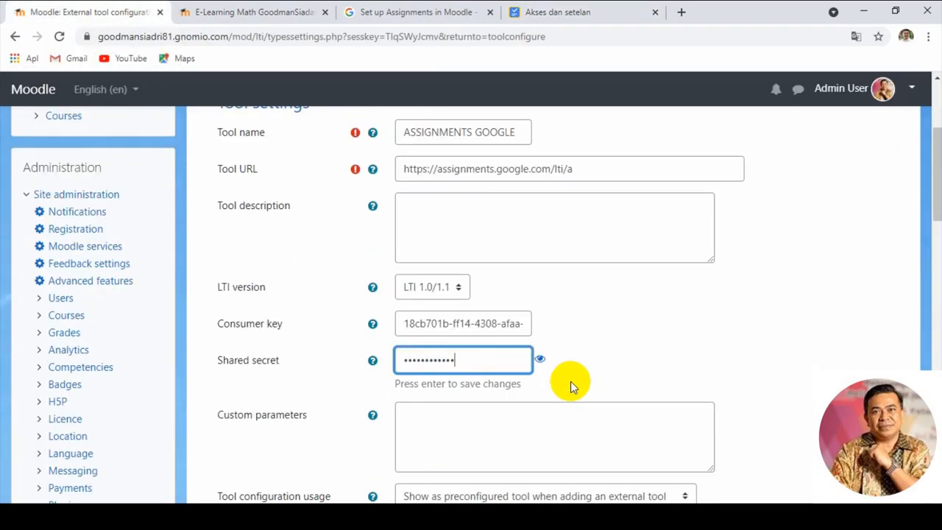
Step: Return to the Google Assignments access and settings page and finish the Moodle setup dialog showing the key pair
scroll(570, 382, up, 1)
click(553, 16)
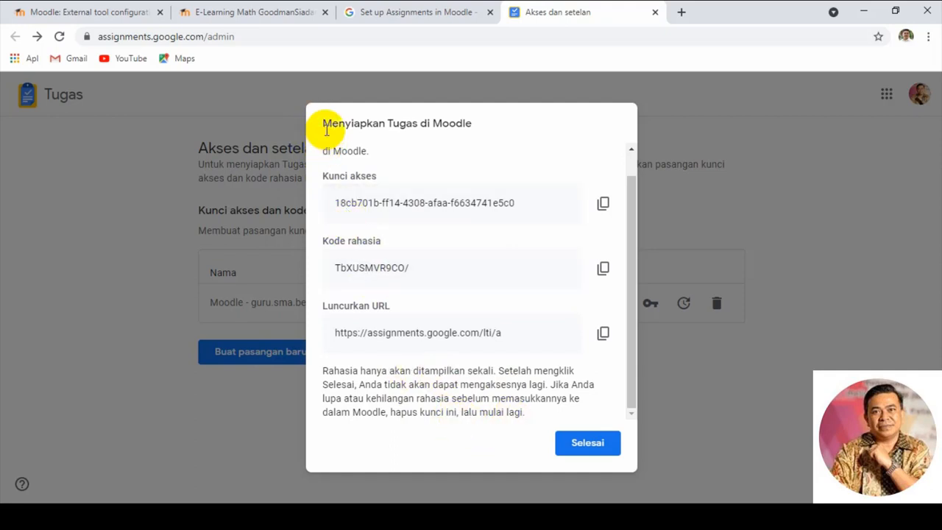
click(587, 443)
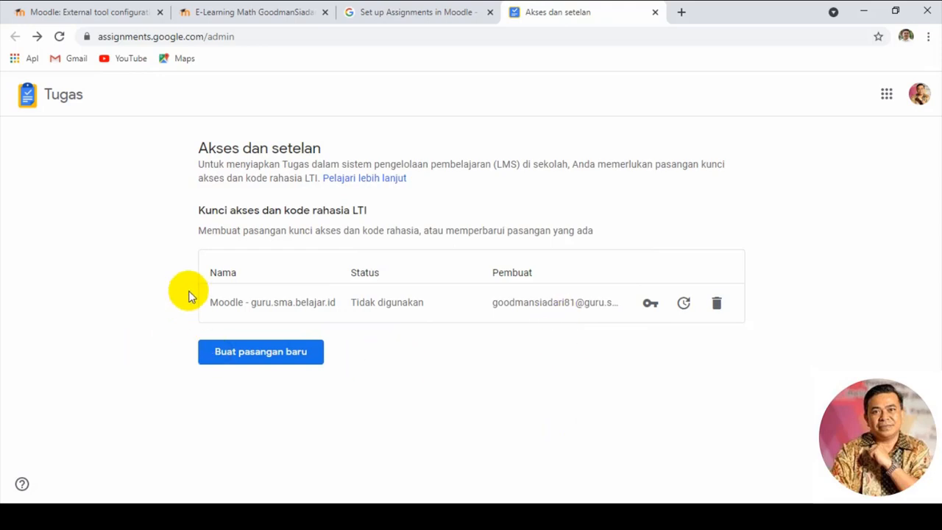
Step: Compare the Moodle external tool settings with the configuration instructions in the Set up Assignments in Moodle help article
click(114, 14)
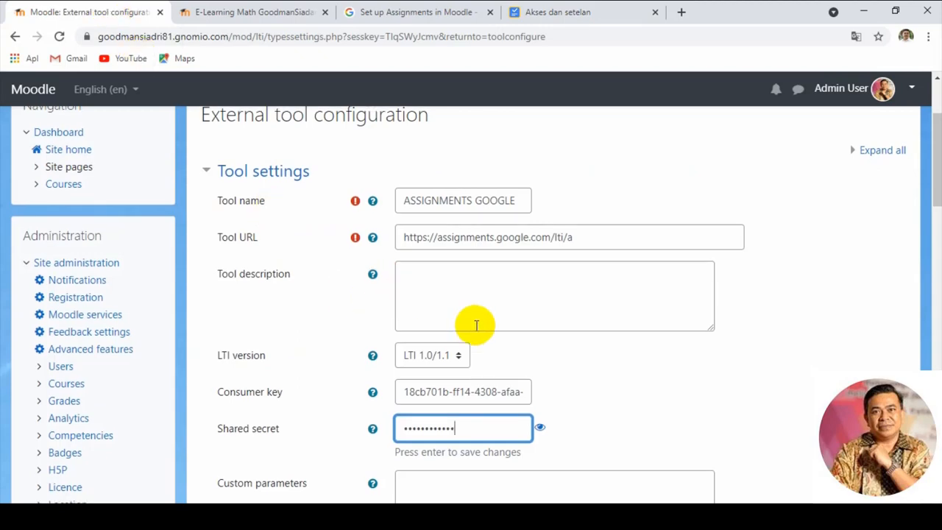
scroll(485, 351, down, 5)
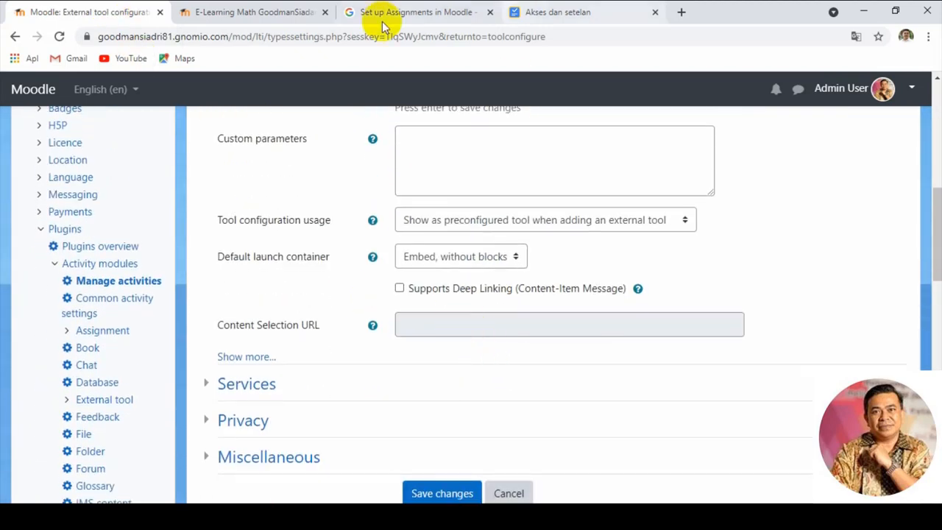
click(401, 12)
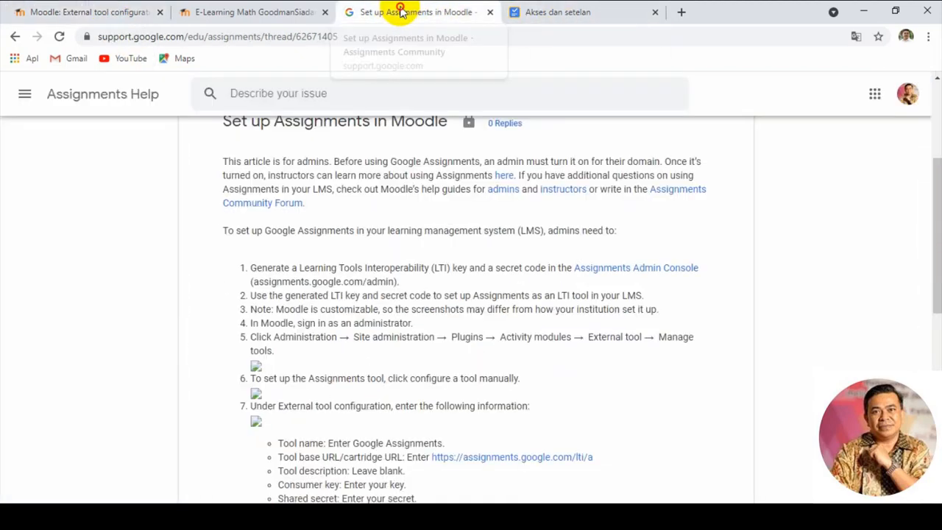
scroll(414, 319, down, 2)
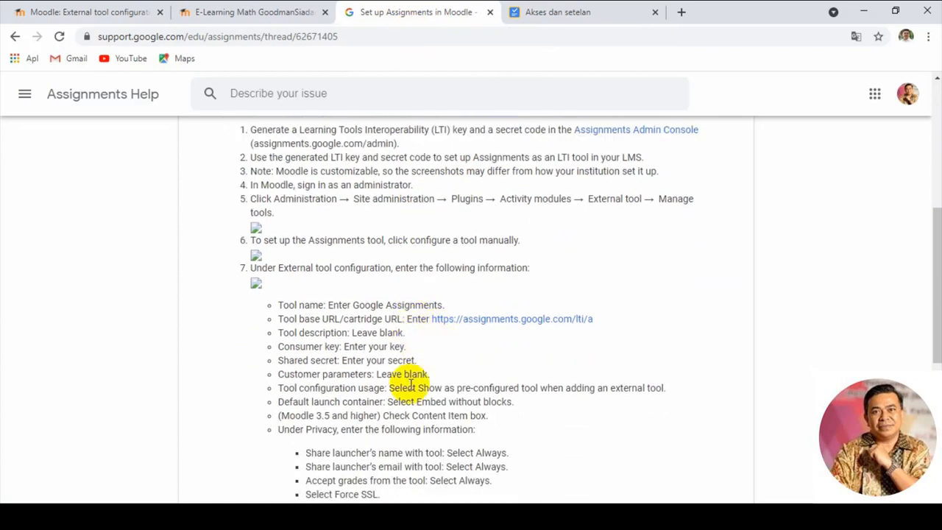
scroll(410, 378, down, 1)
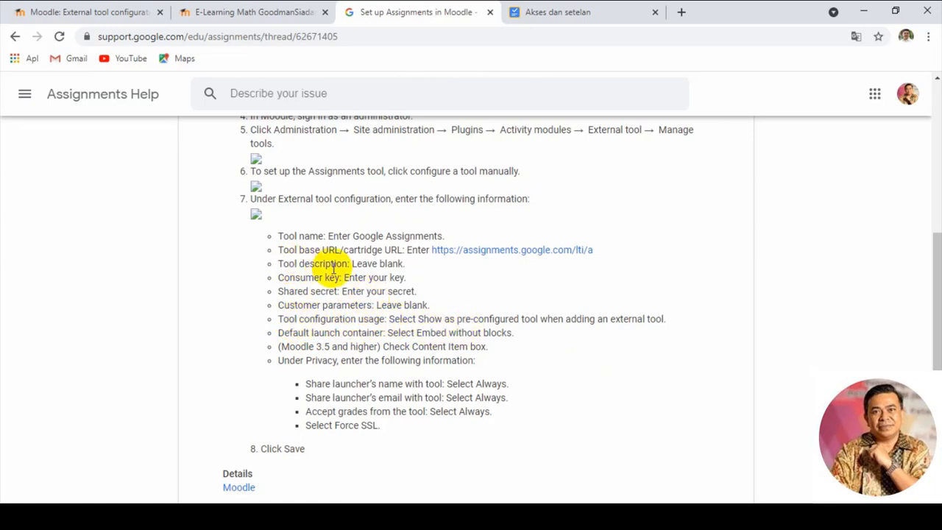
click(114, 18)
scroll(342, 353, up, 1)
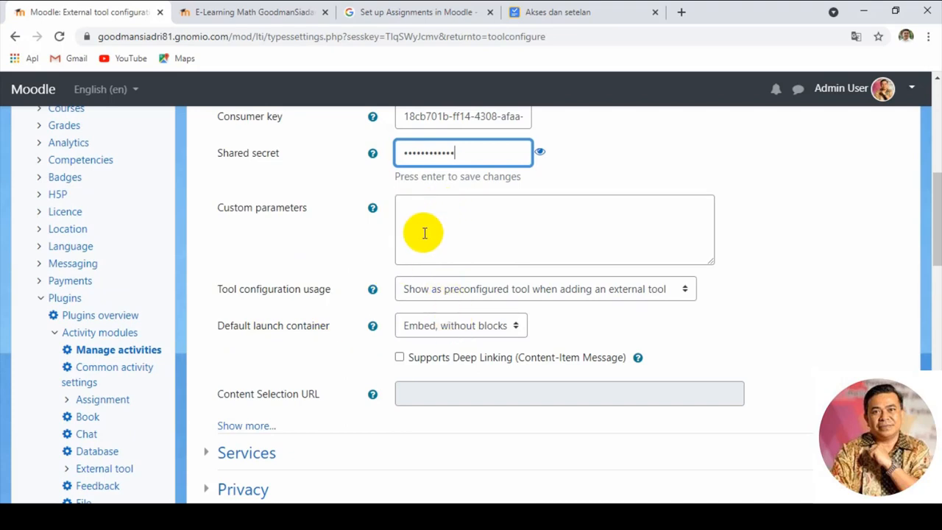
scroll(431, 272, down, 1)
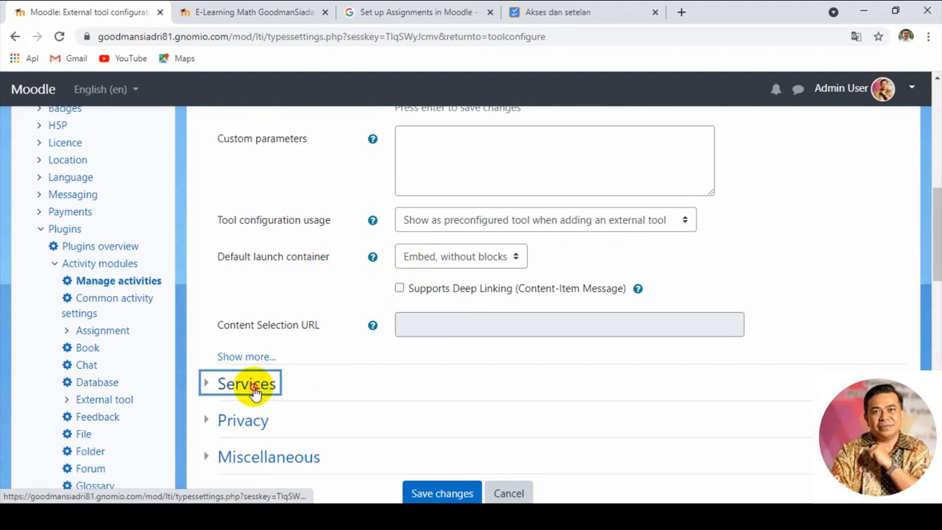
Step: Expand the Services section of the Moodle external tool configuration and check the help article for matching instructions
scroll(252, 392, down, 1)
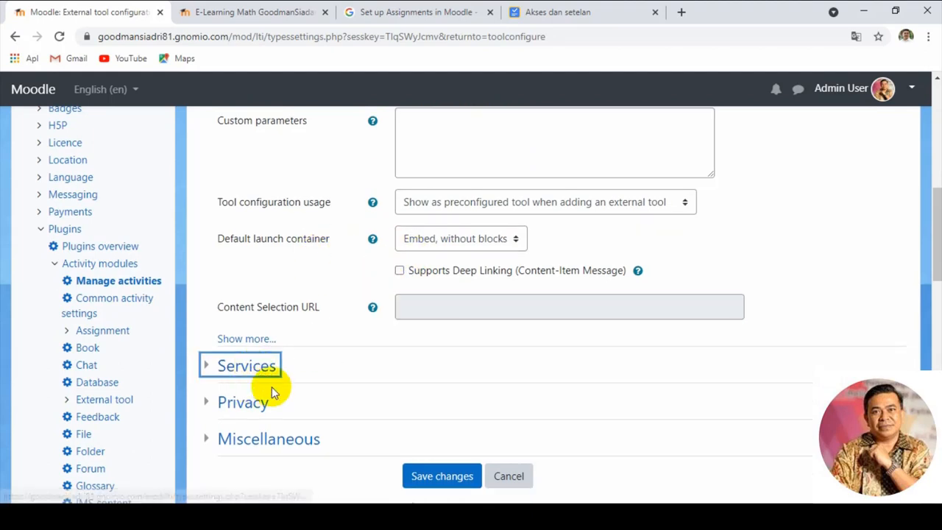
click(225, 370)
scroll(500, 387, down, 2)
scroll(493, 368, down, 1)
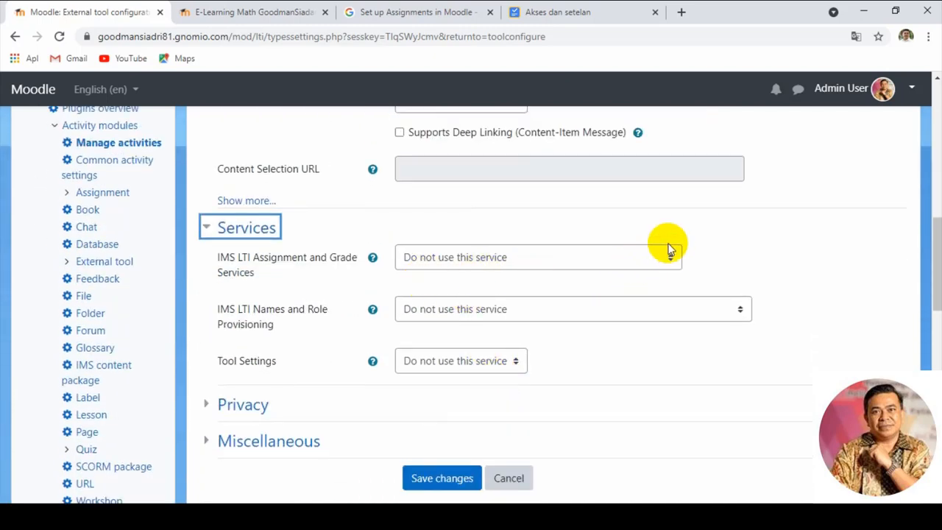
click(424, 13)
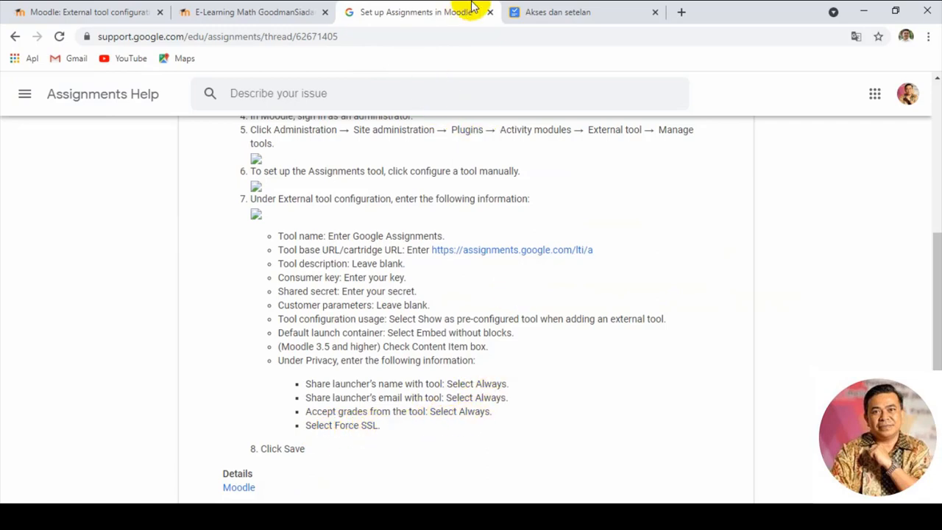
click(106, 10)
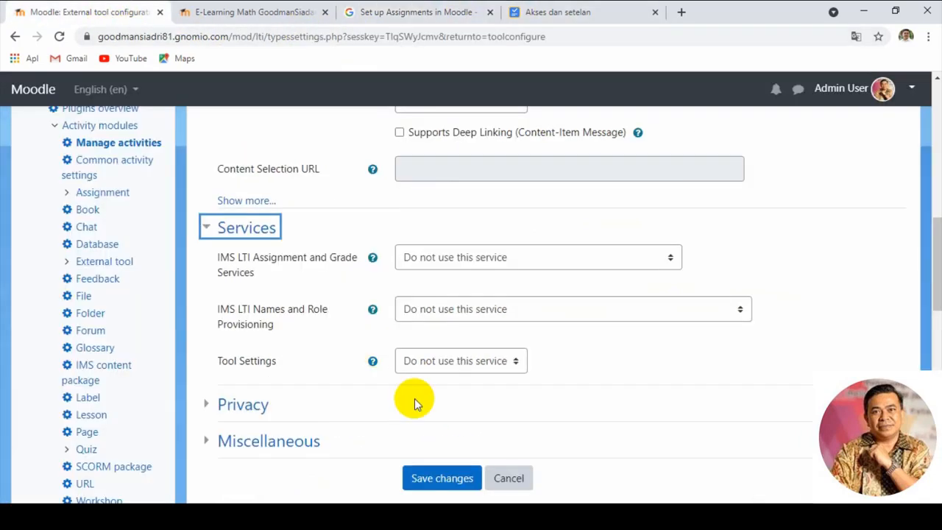
scroll(467, 405, down, 2)
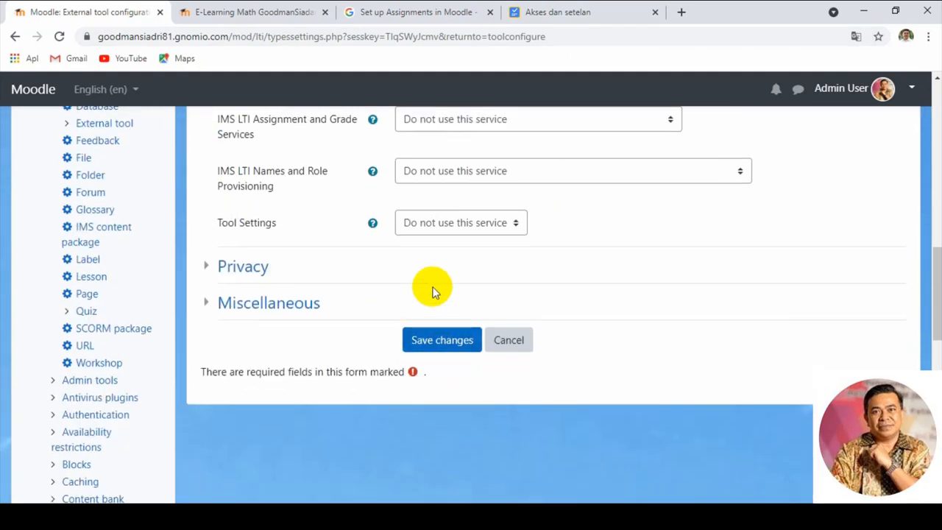
scroll(515, 257, up, 1)
click(666, 192)
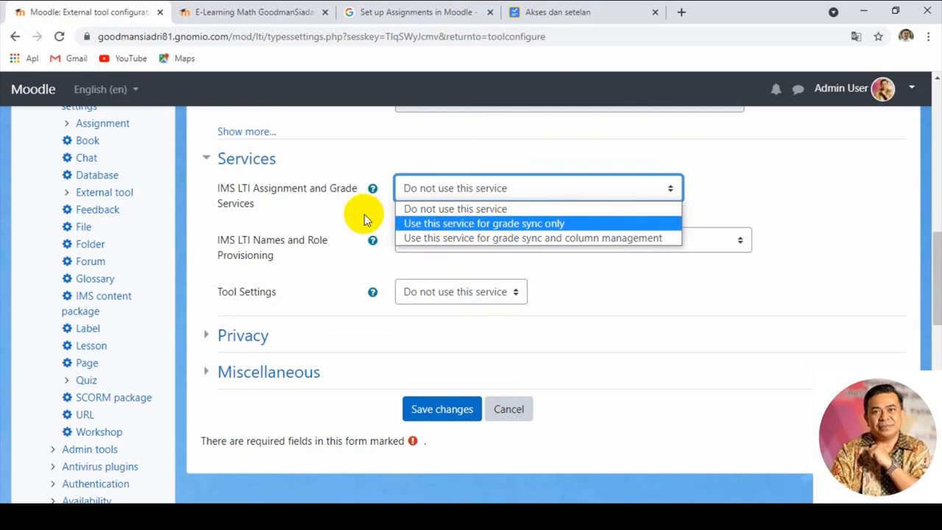
click(520, 294)
click(605, 285)
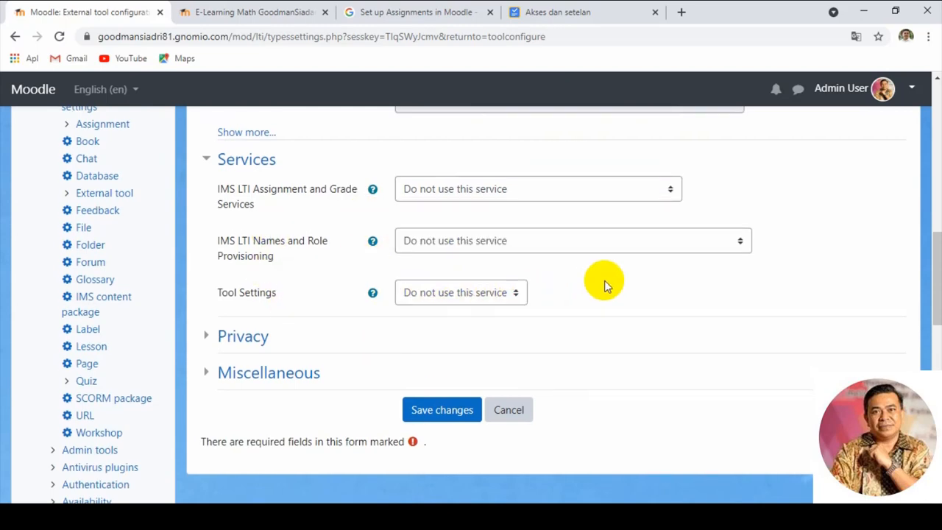
Step: Set IMS LTI Assignment and Grade Services to "Use this service for grade sync only"
scroll(501, 294, up, 2)
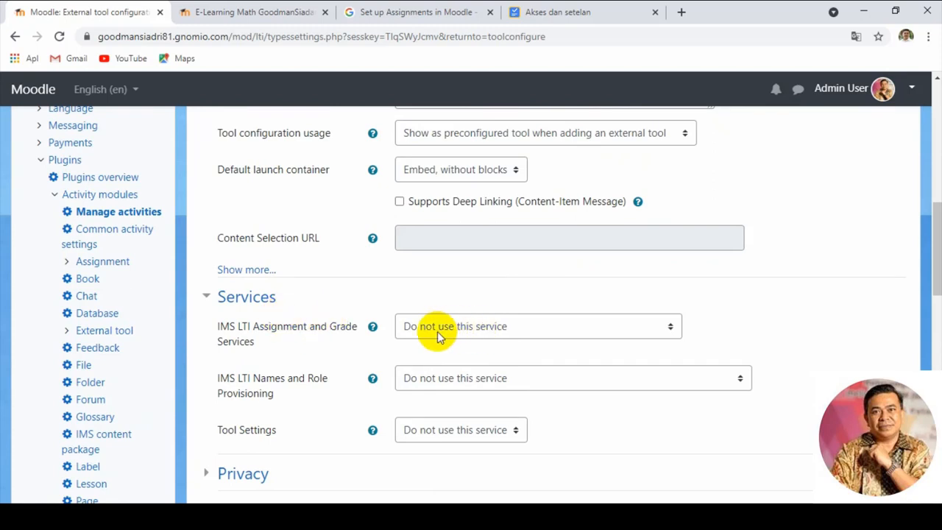
click(670, 333)
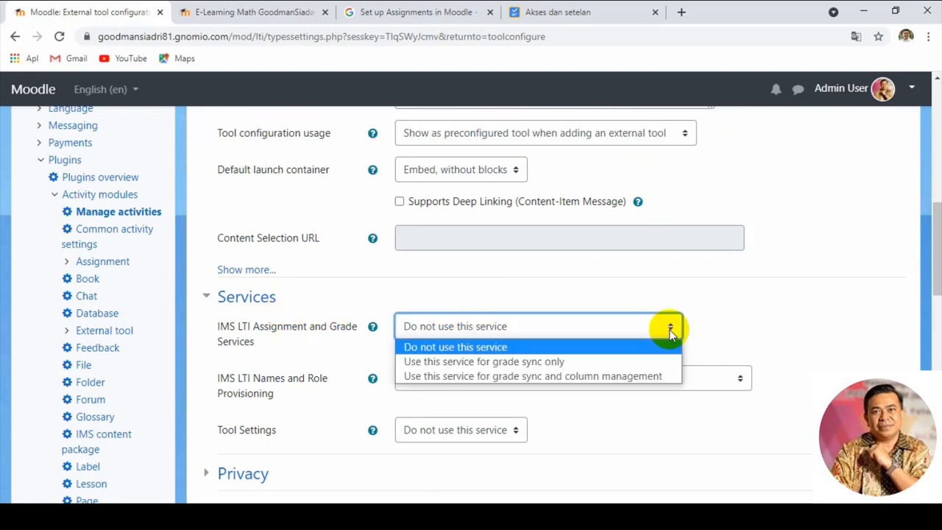
click(547, 362)
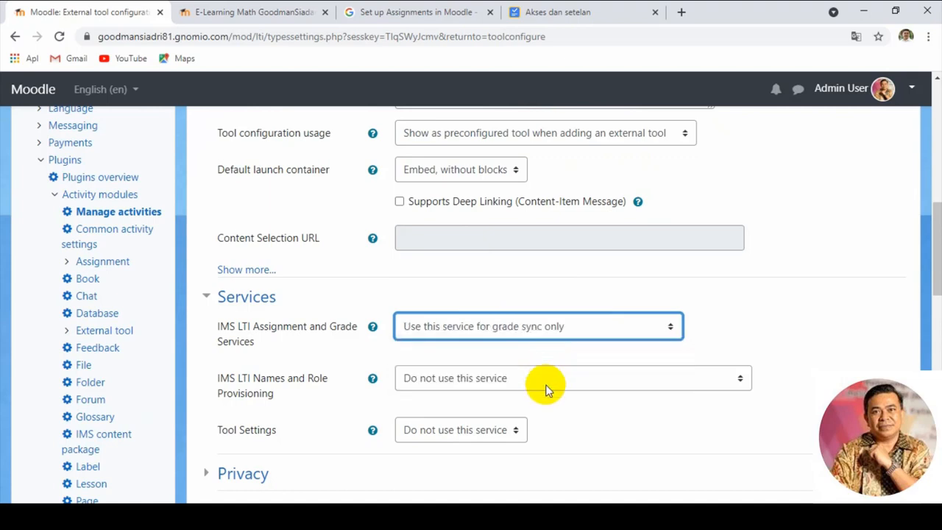
Step: Set IMS LTI Names and Role Provisioning to retrieve members' information as per privacy settings, and Tool Settings to "Use this service"
click(616, 382)
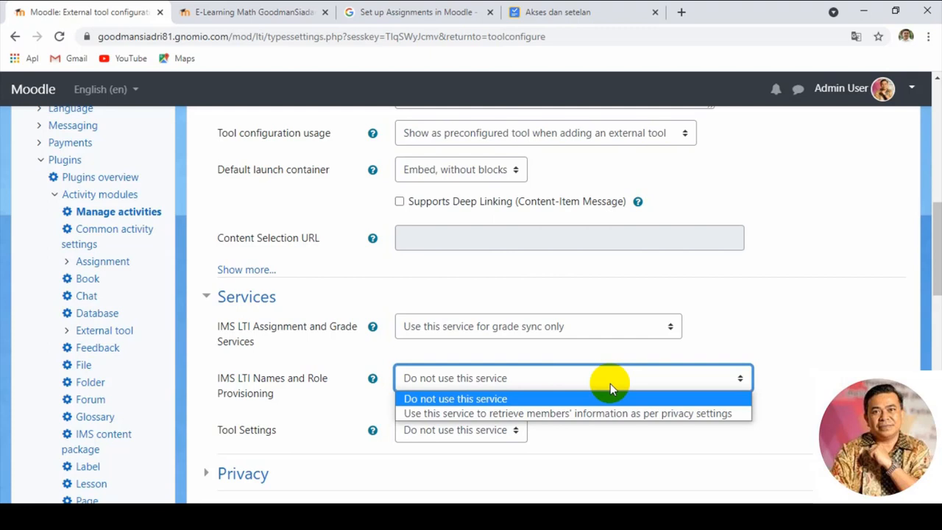
click(480, 415)
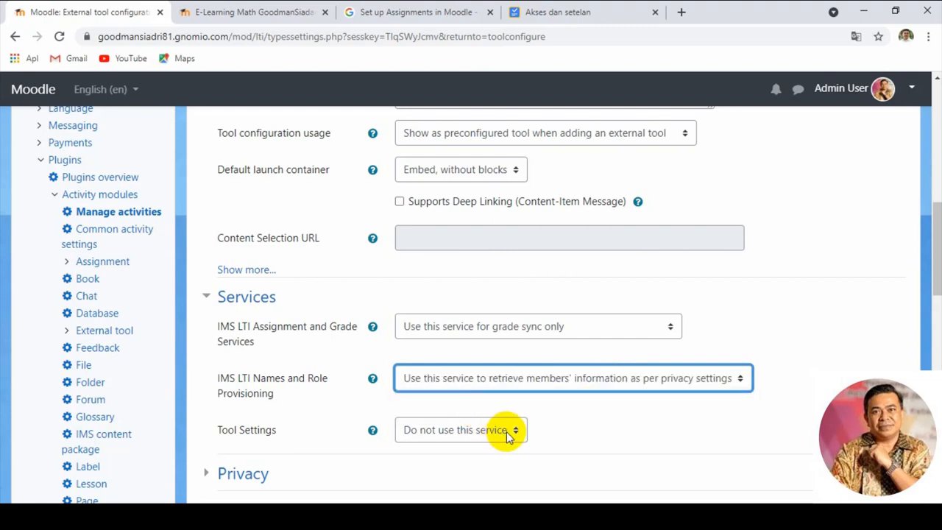
scroll(507, 436, down, 1)
click(515, 362)
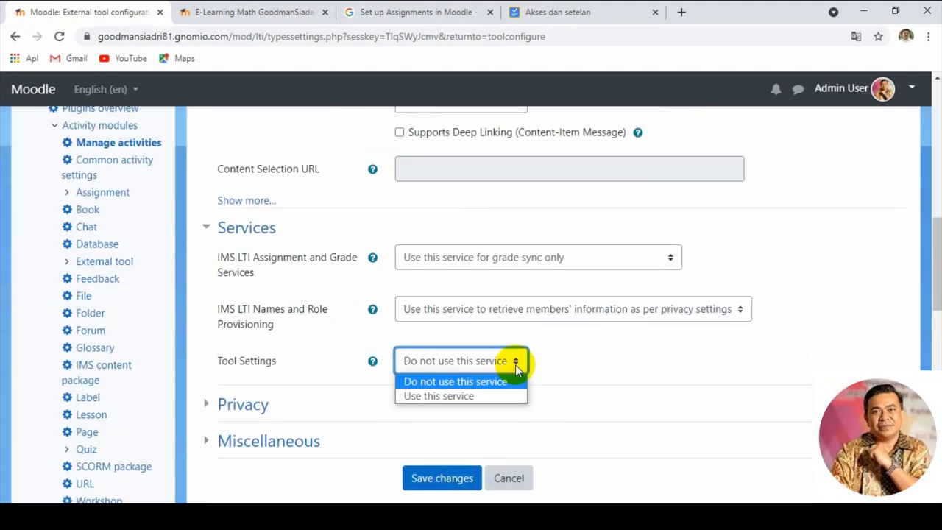
click(463, 397)
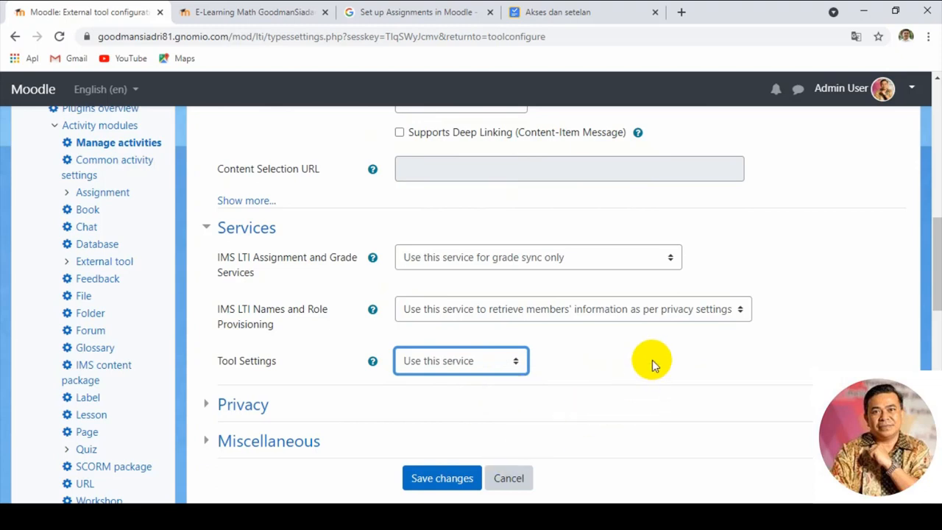
Step: In the Privacy section, set sharing the launcher's name, sharing the launcher's email and accepting grades from the tool to Always
click(234, 409)
scroll(453, 383, down, 1)
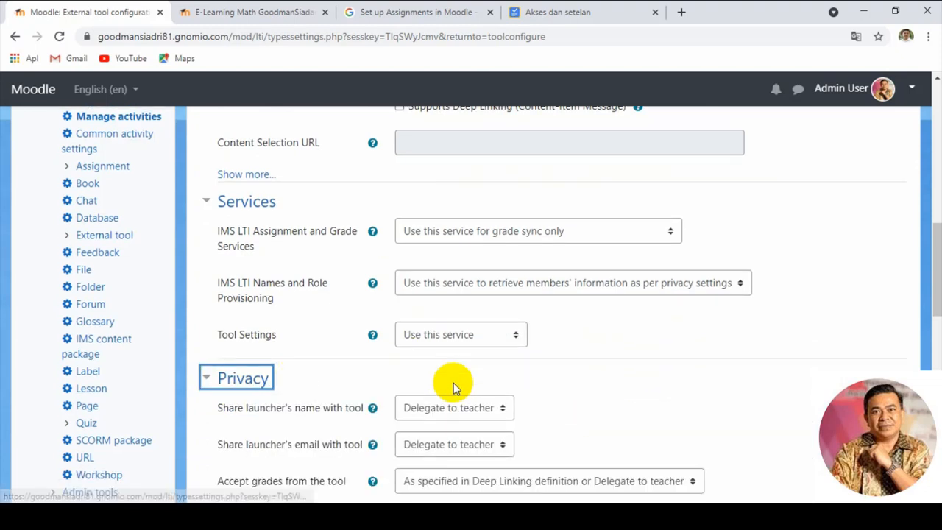
scroll(454, 383, down, 2)
click(500, 296)
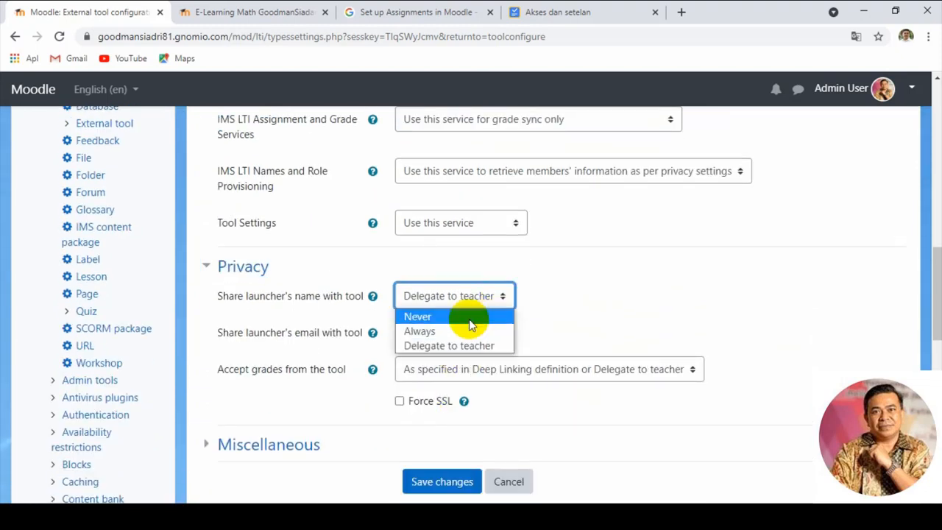
click(421, 333)
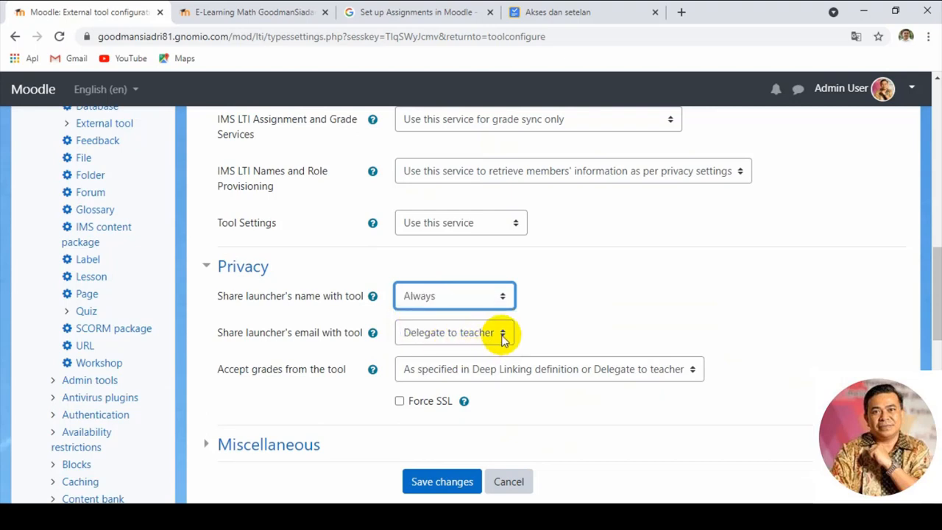
click(502, 335)
click(450, 369)
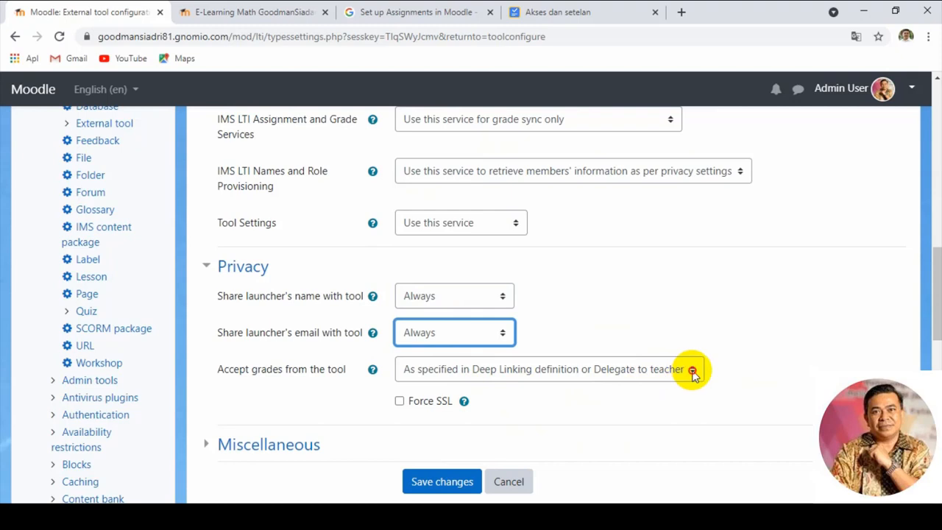
click(692, 371)
click(456, 405)
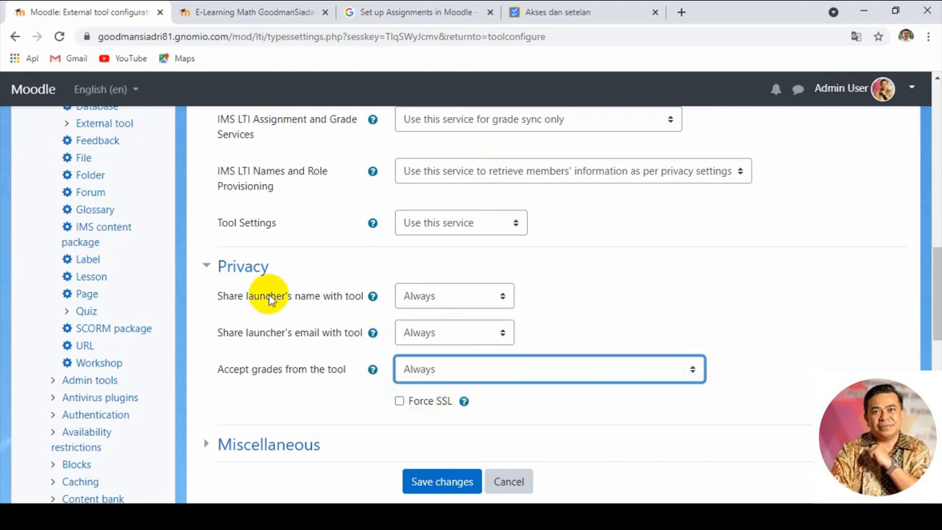
Step: Enable Force SSL in accordance with the help article's privacy instructions and save the external tool configuration in Moodle
click(421, 15)
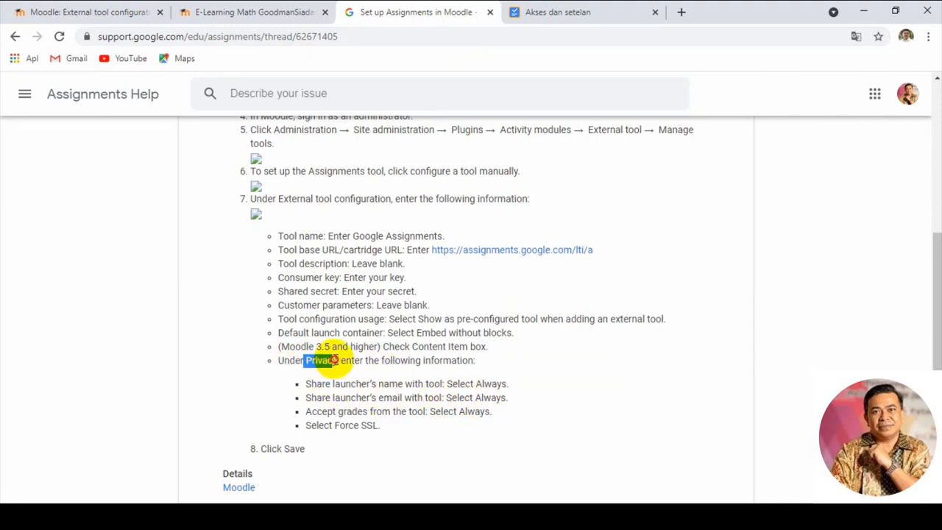
drag(477, 383, 509, 383)
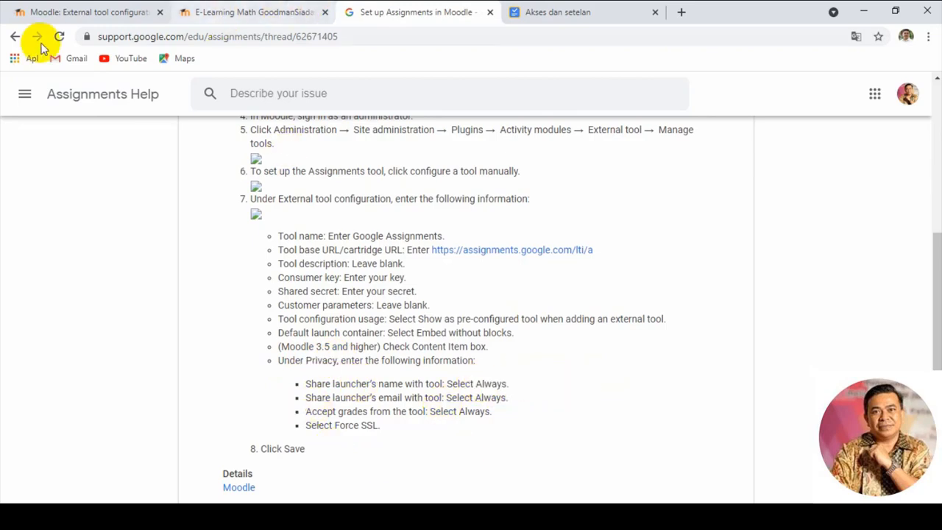
click(64, 13)
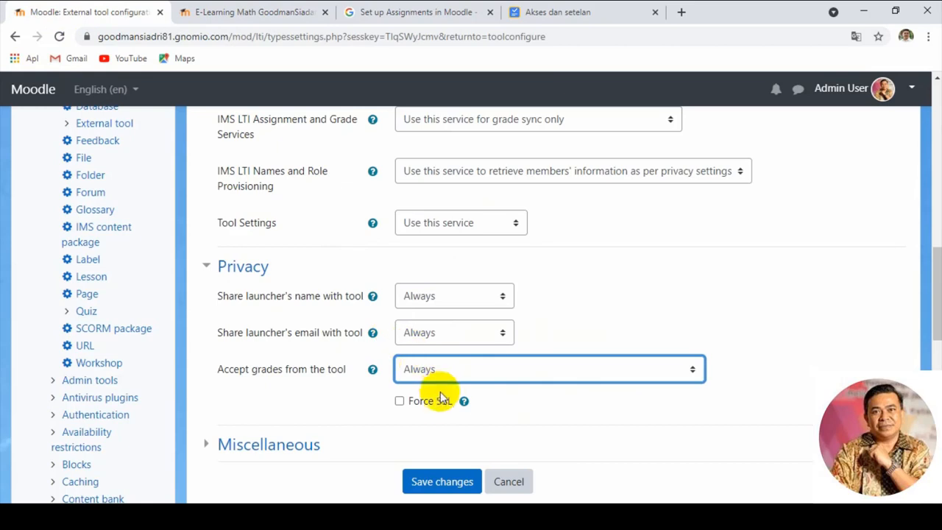
click(399, 402)
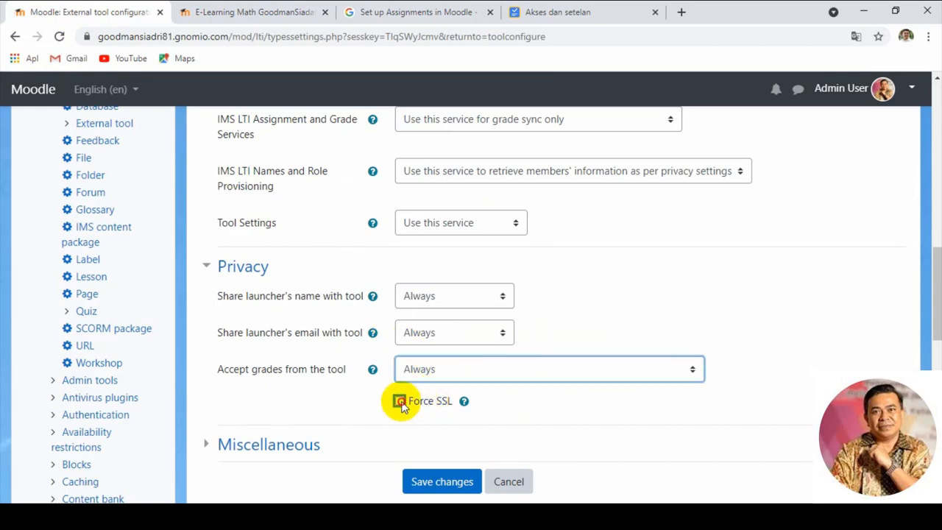
scroll(539, 388, down, 2)
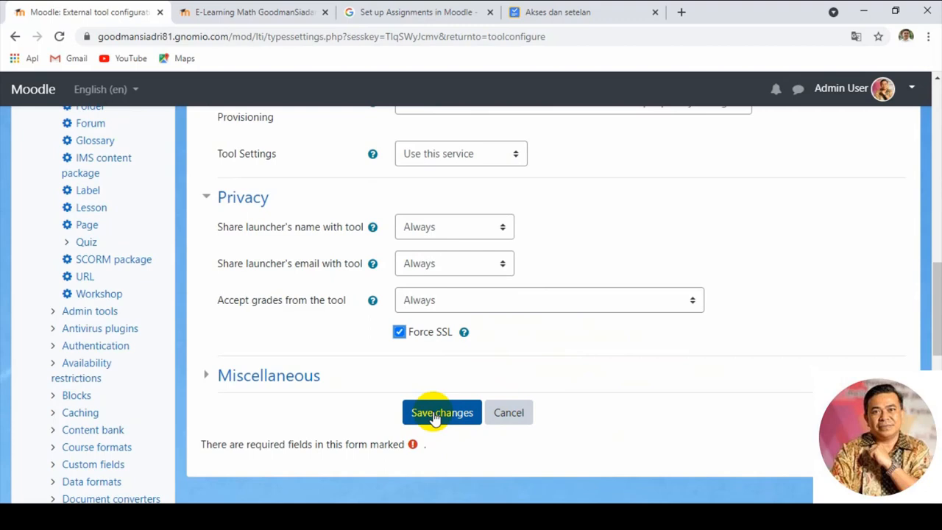
click(436, 416)
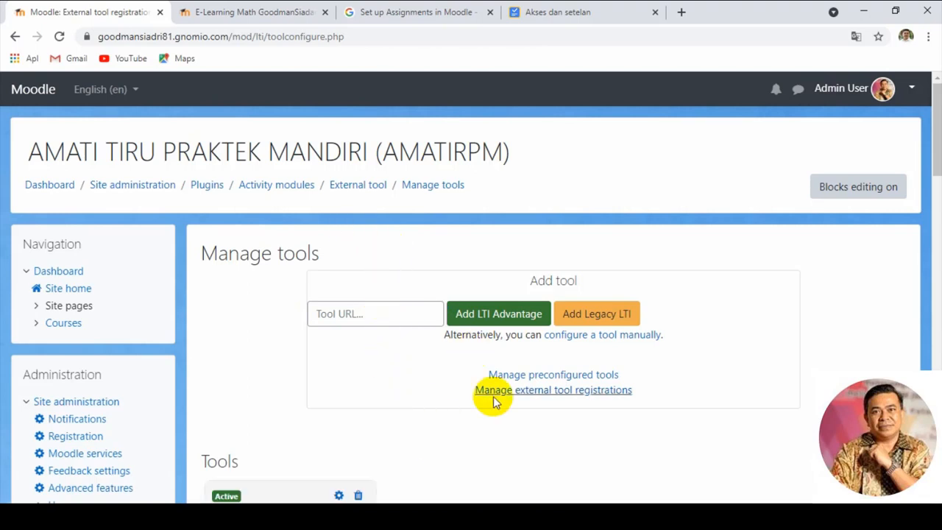
Step: Go to the external tool registrations management page and open the form for configuring a new external tool registration
click(545, 391)
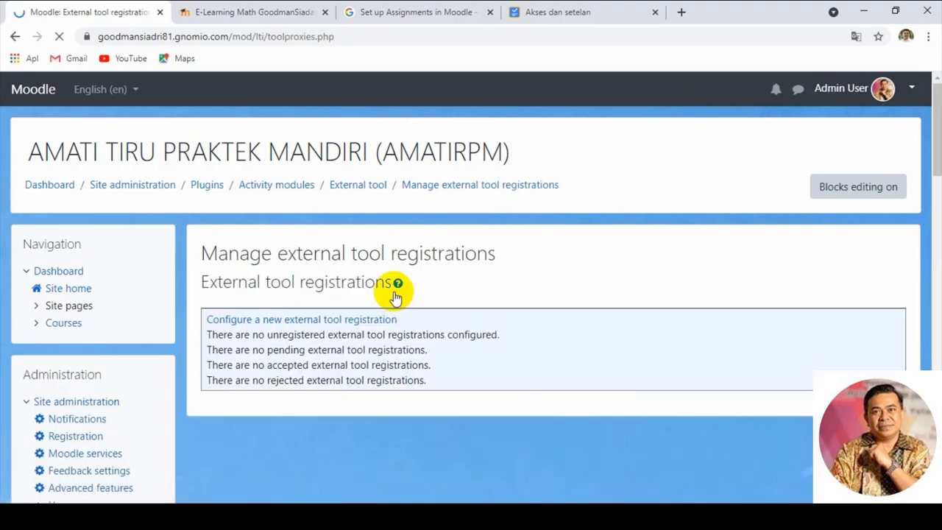
scroll(585, 324, down, 1)
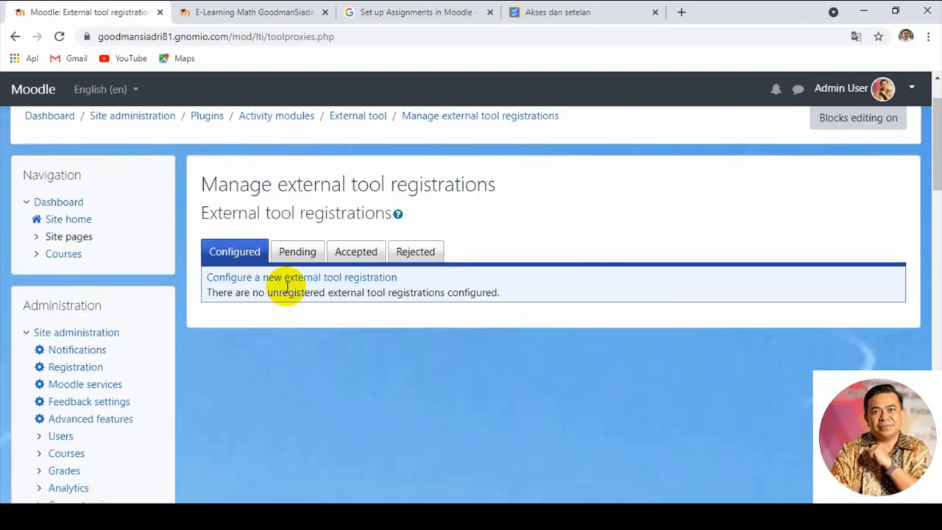
click(328, 278)
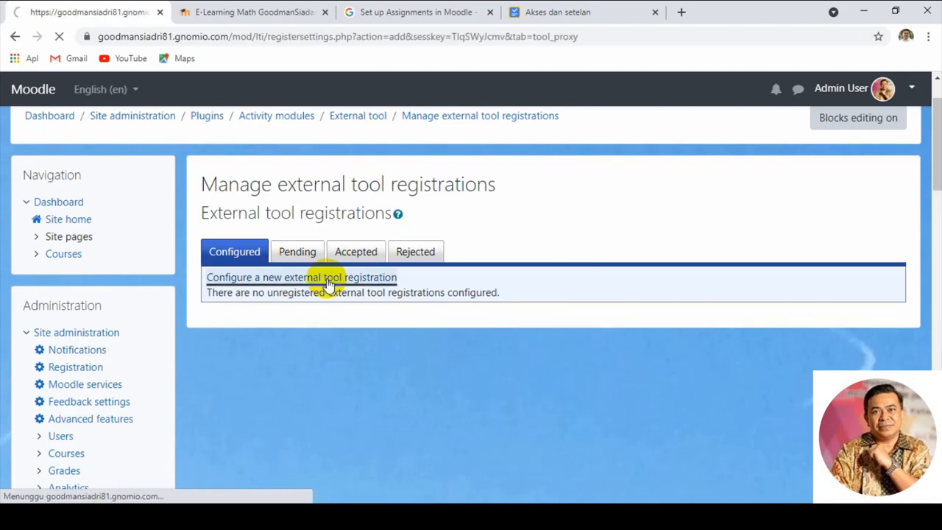
Step: Copy "ASSIGNMENTS GOOGLE" from the Notepad notes and enter it as the tool provider name in the Moodle registration form
scroll(424, 334, down, 1)
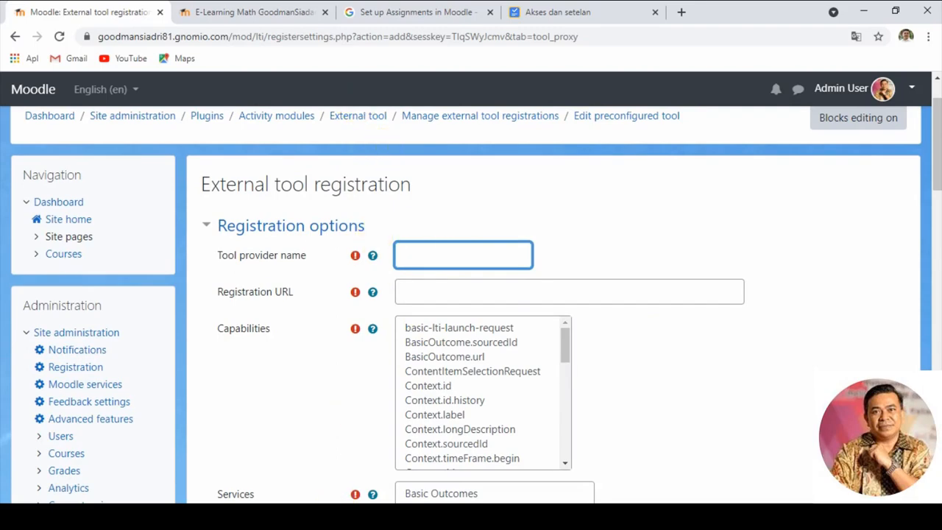
key(alt+Tab)
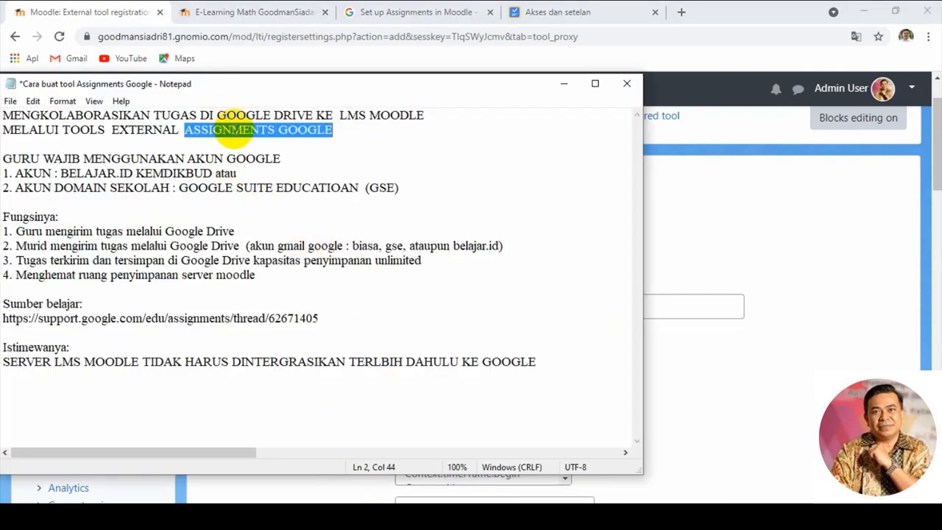
right_click(234, 130)
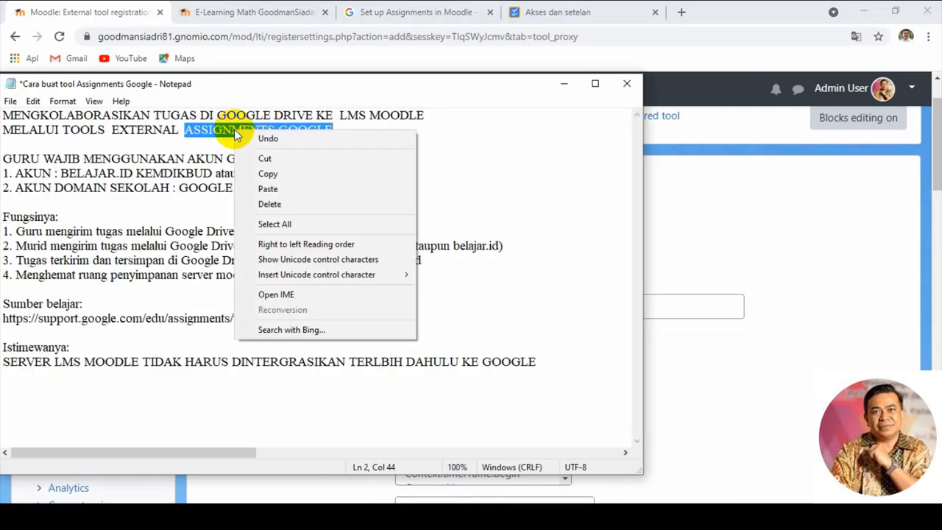
click(267, 174)
click(742, 263)
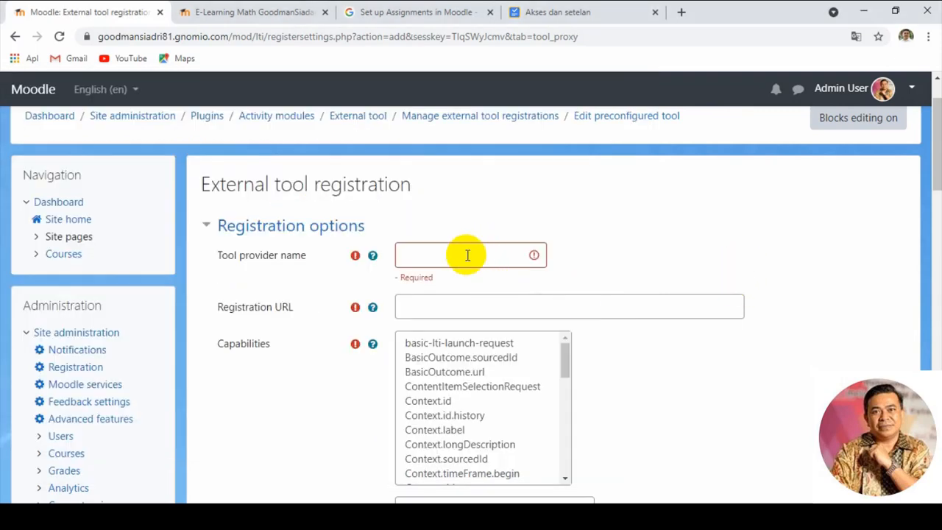
right_click(467, 256)
click(514, 359)
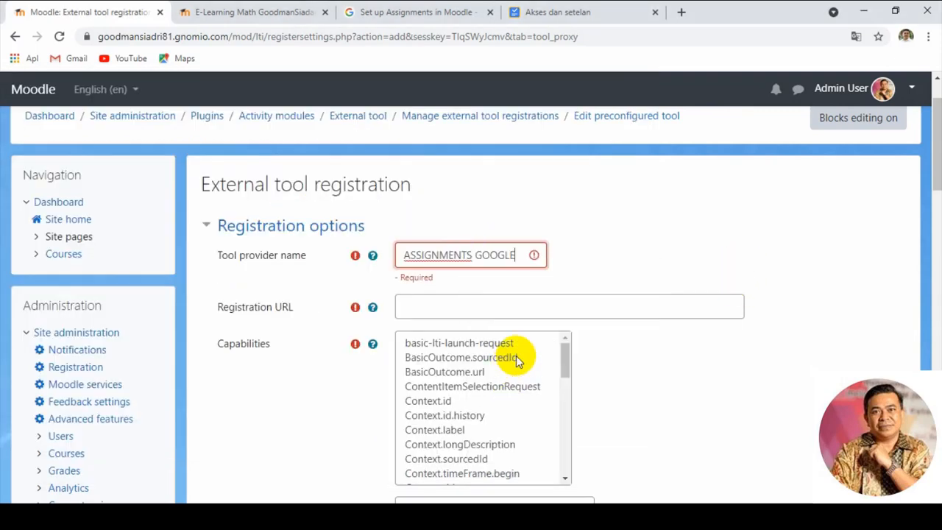
click(395, 309)
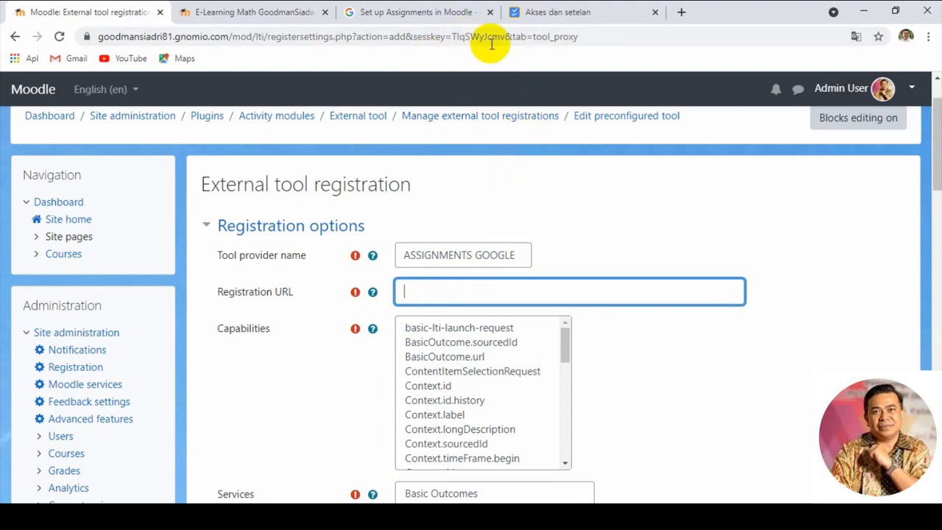
click(544, 11)
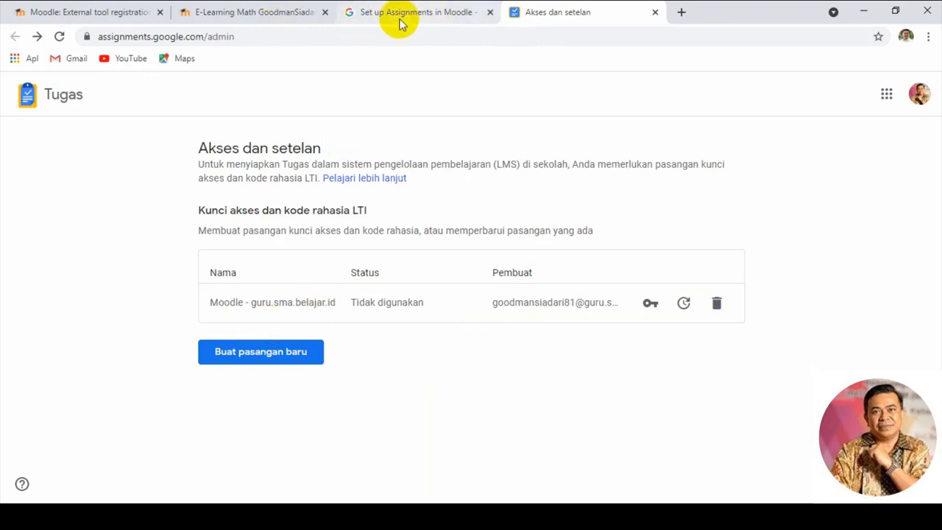
click(33, 13)
scroll(339, 331, down, 3)
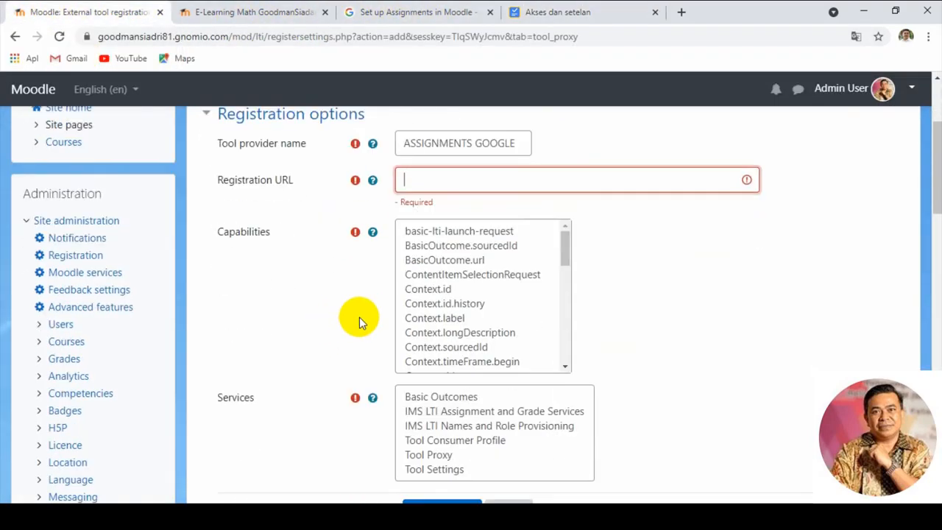
scroll(359, 316, up, 2)
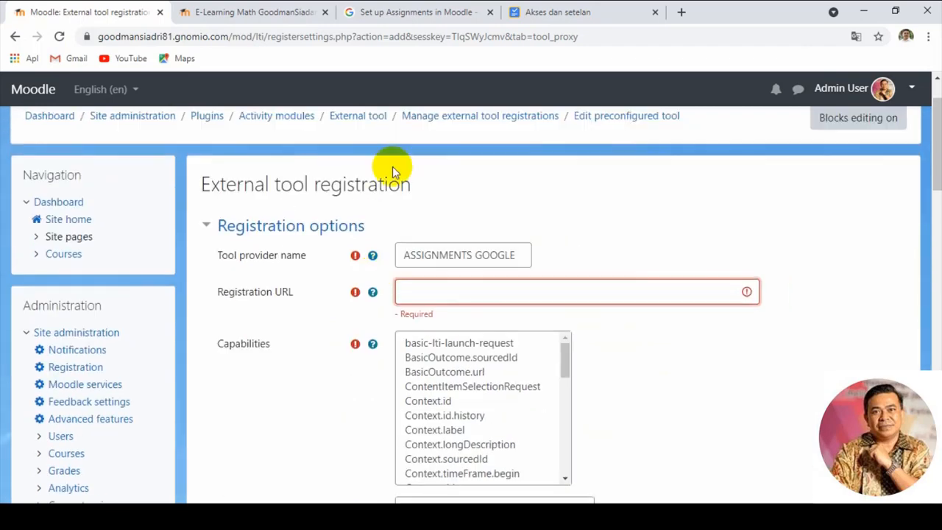
click(564, 13)
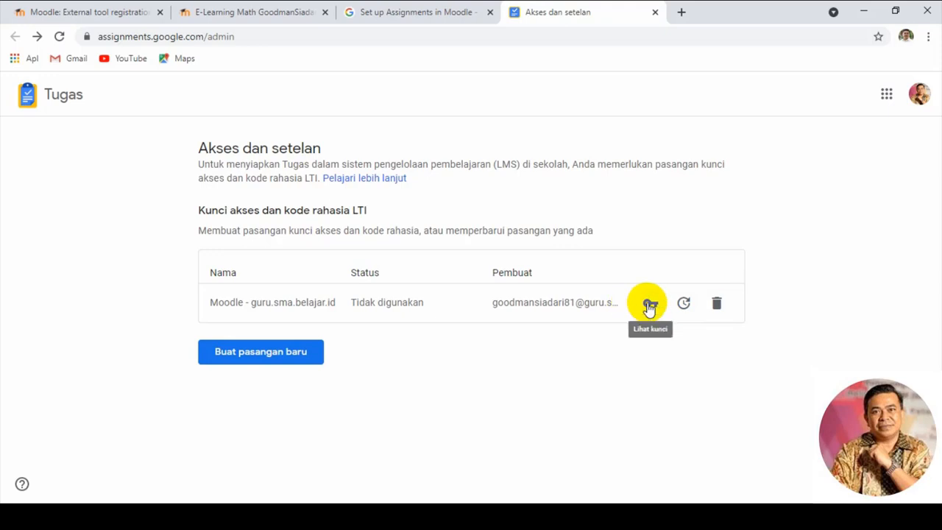
click(390, 14)
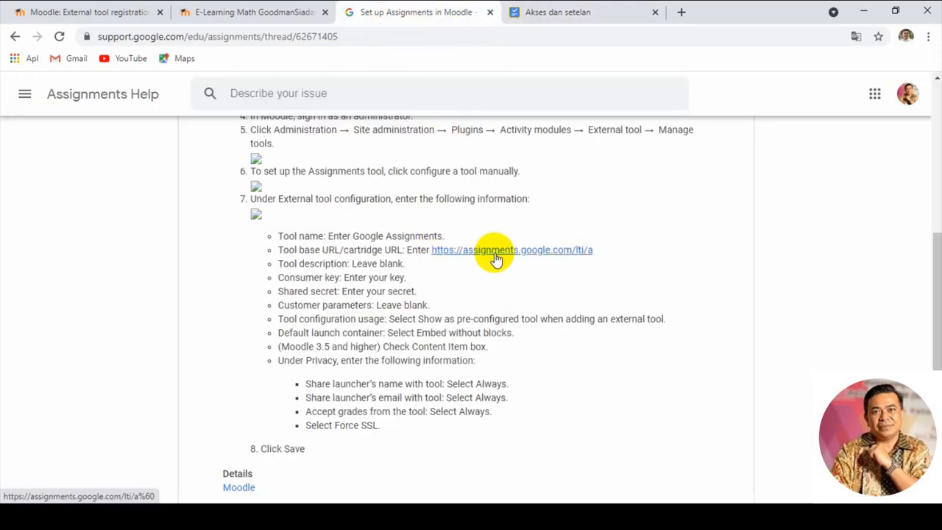
right_click(497, 254)
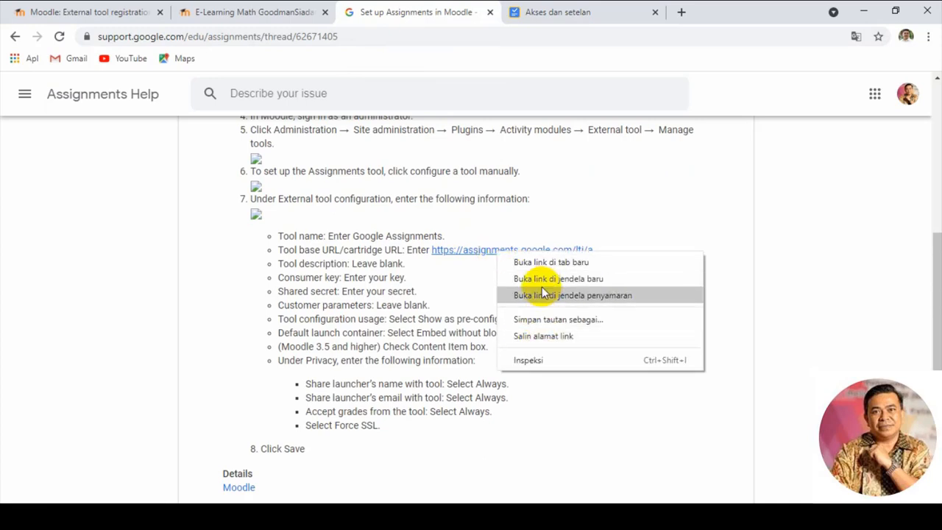
click(534, 338)
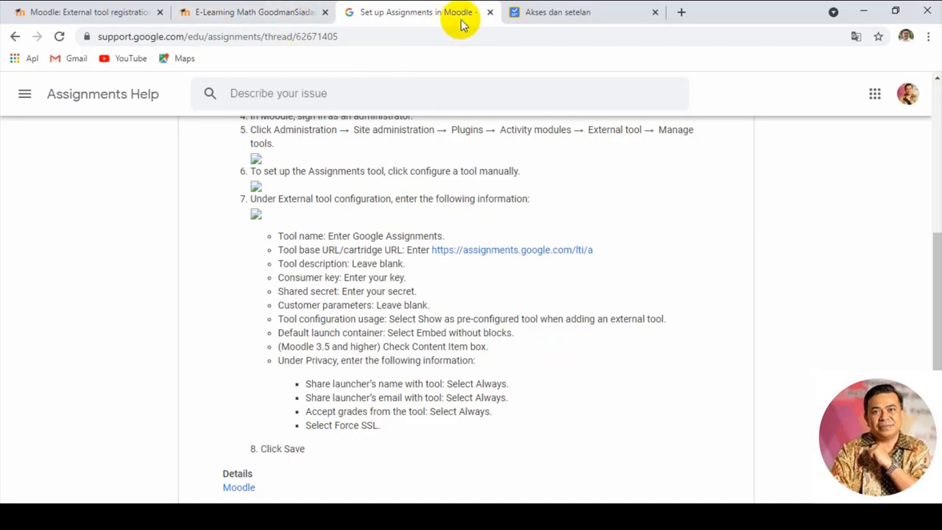
click(571, 13)
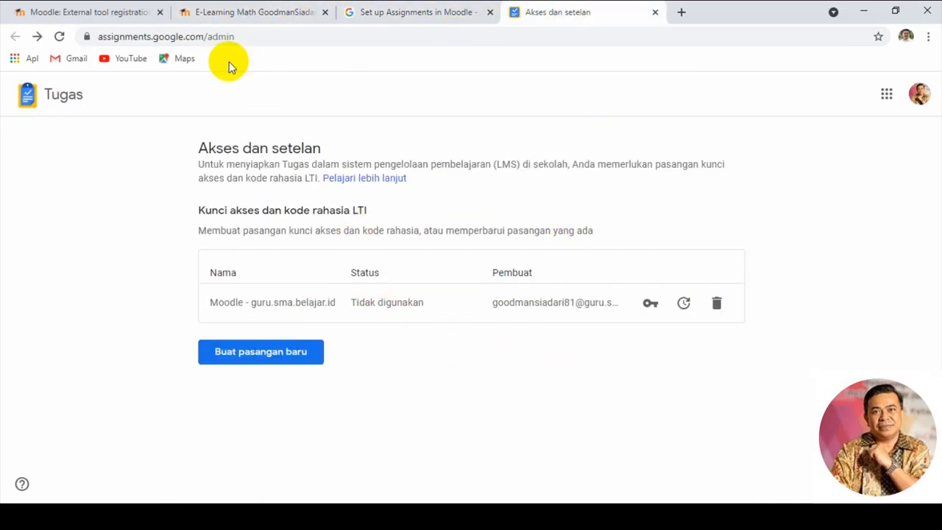
click(107, 15)
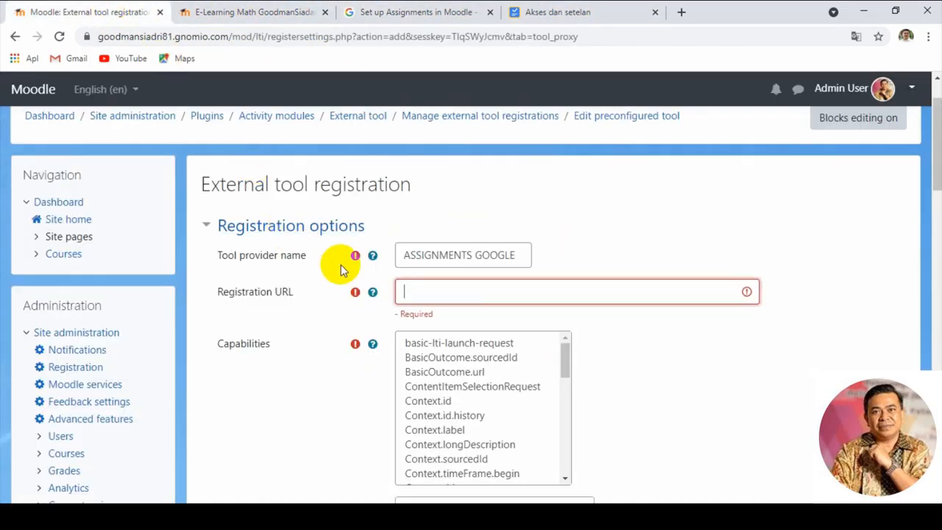
right_click(417, 291)
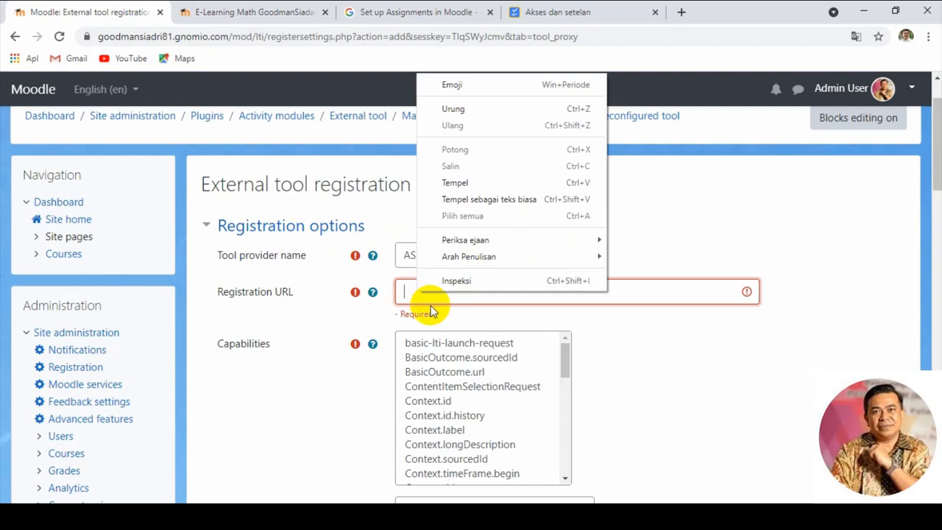
click(479, 183)
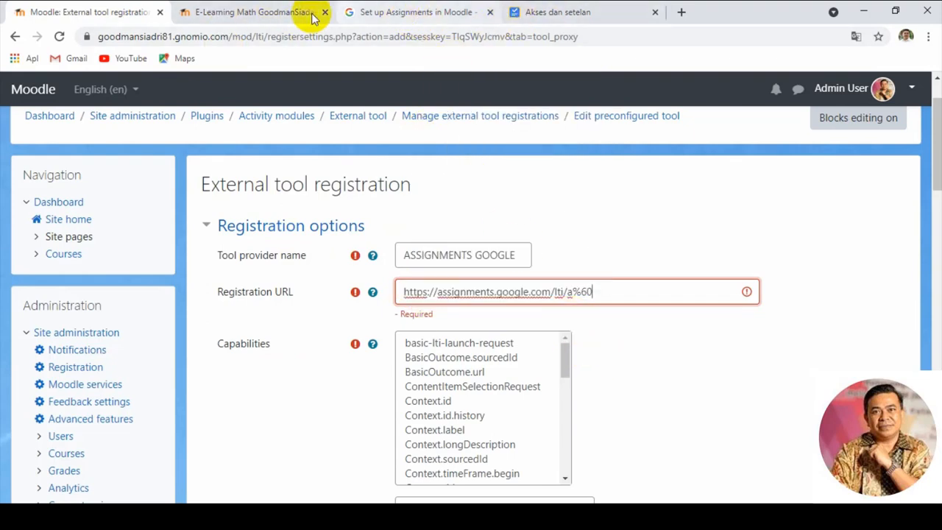
Step: Copy the help article's tool base URL link again and replace the whole Registration URL with it
click(398, 12)
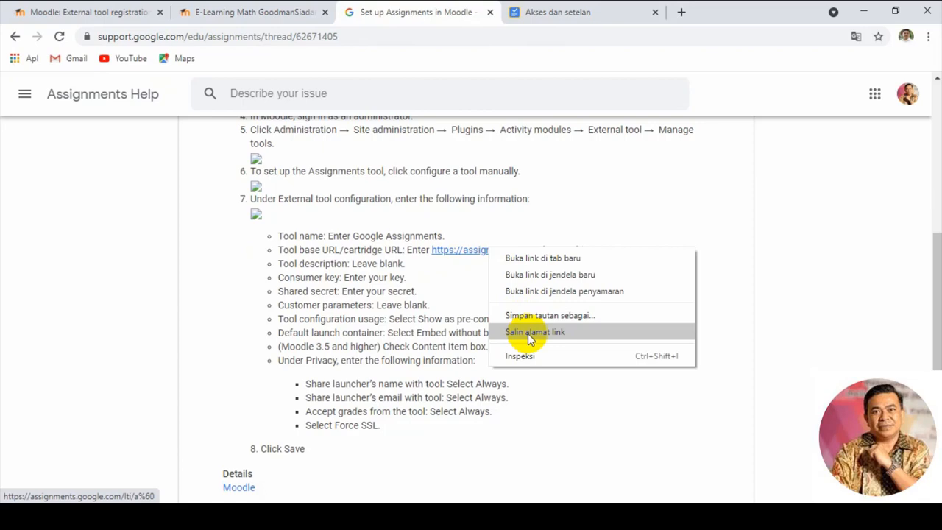
click(530, 333)
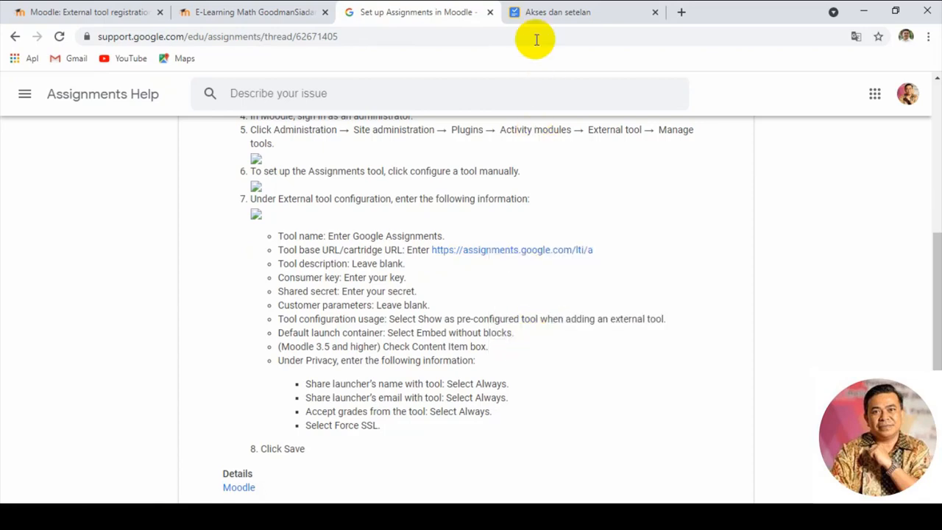
click(96, 11)
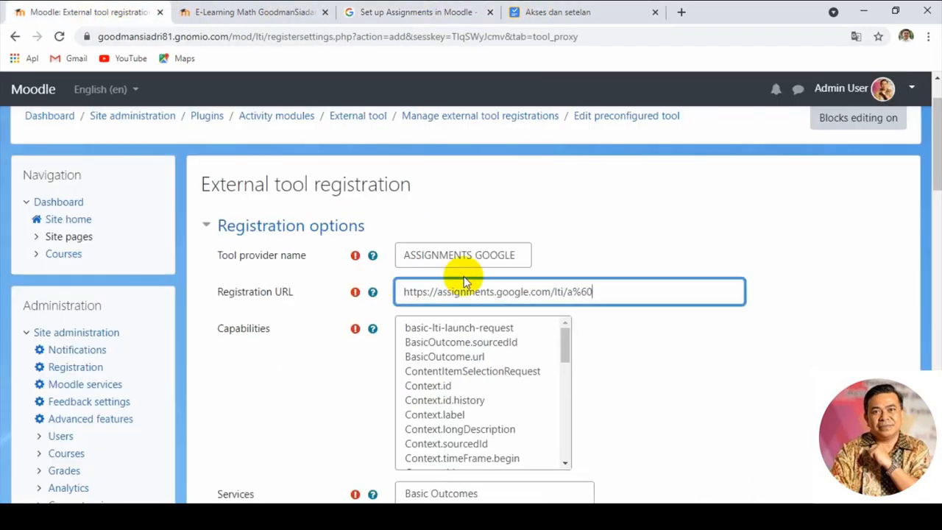
drag(591, 291, 408, 287)
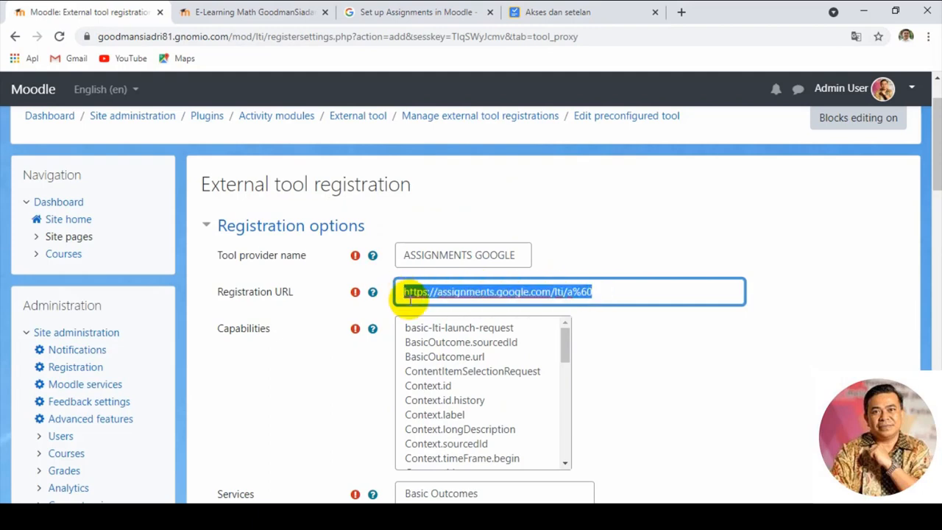
key(ctrl+v)
Step: Select the basic-lti-launch-request capability and the IMS LTI Assignment and Grade Services service, and save the tool registration
scroll(481, 354, down, 3)
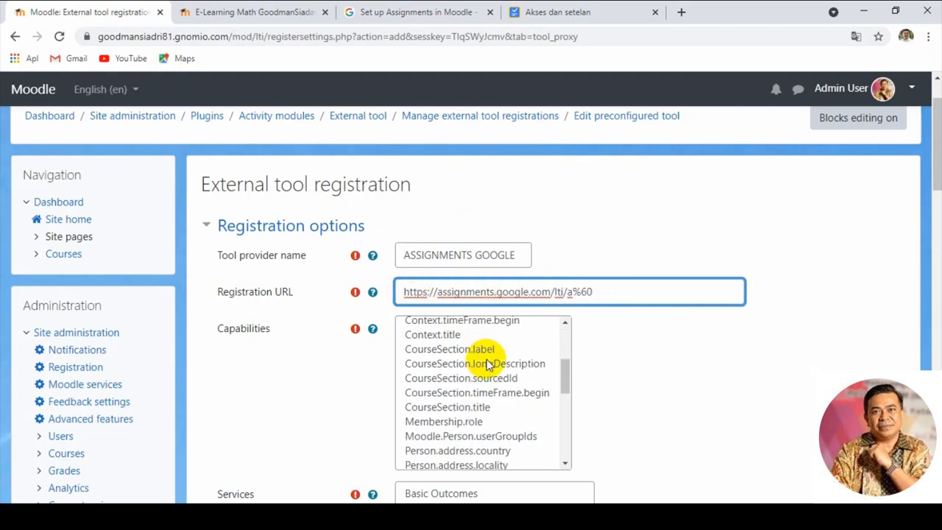
scroll(484, 358, up, 3)
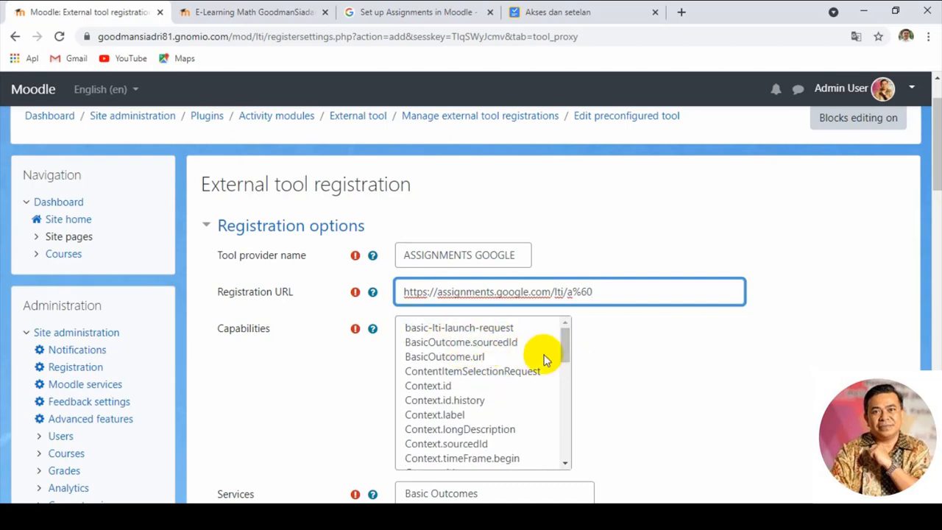
click(468, 328)
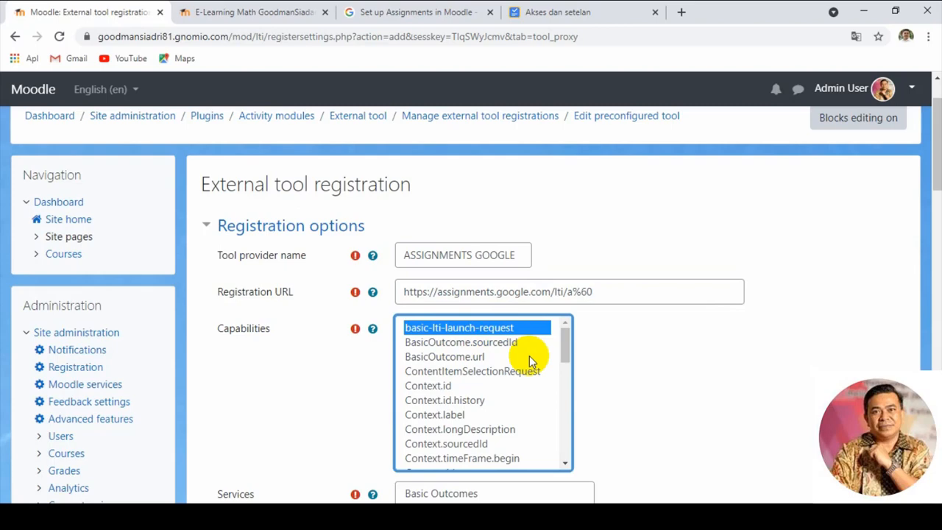
click(639, 357)
scroll(632, 376, down, 2)
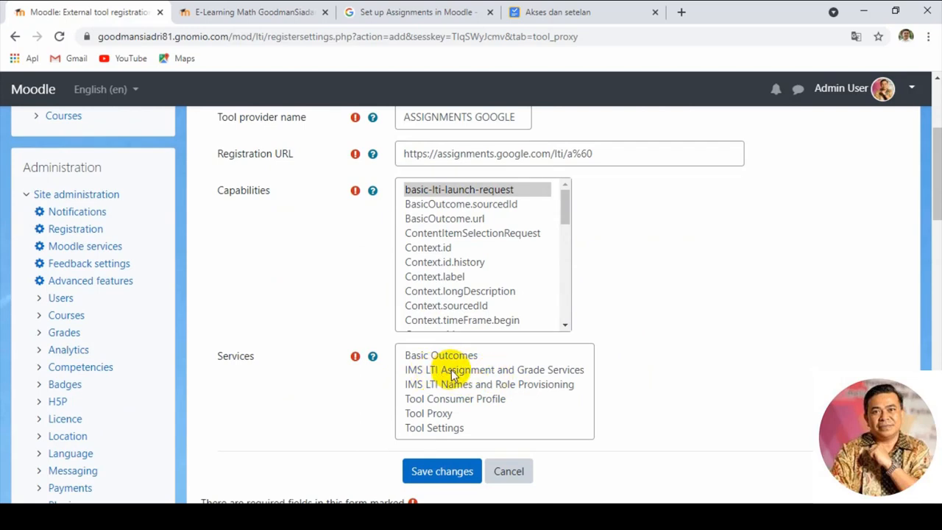
click(453, 372)
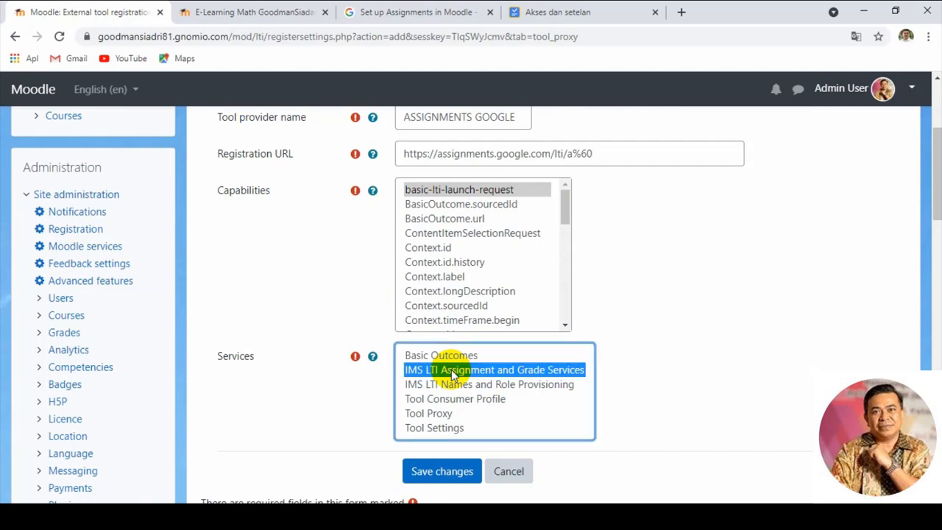
click(442, 475)
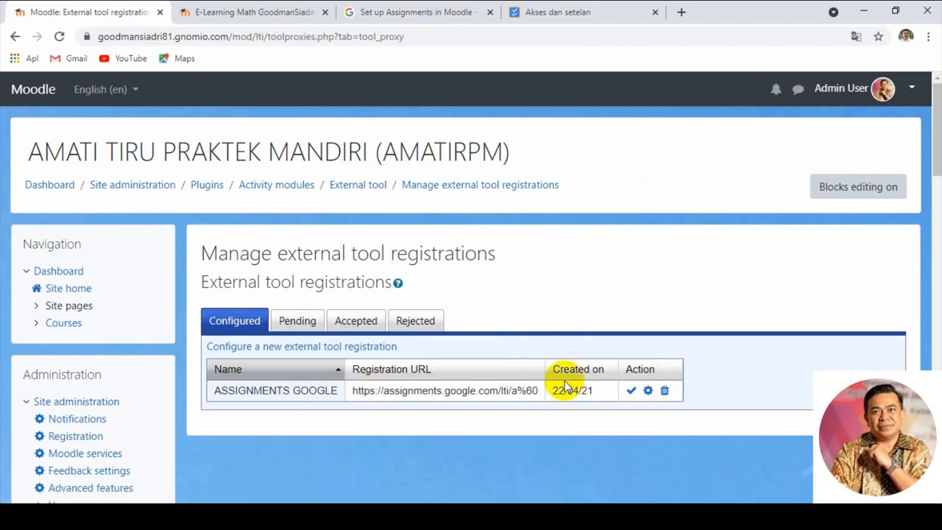
scroll(522, 390, down, 2)
scroll(536, 393, up, 2)
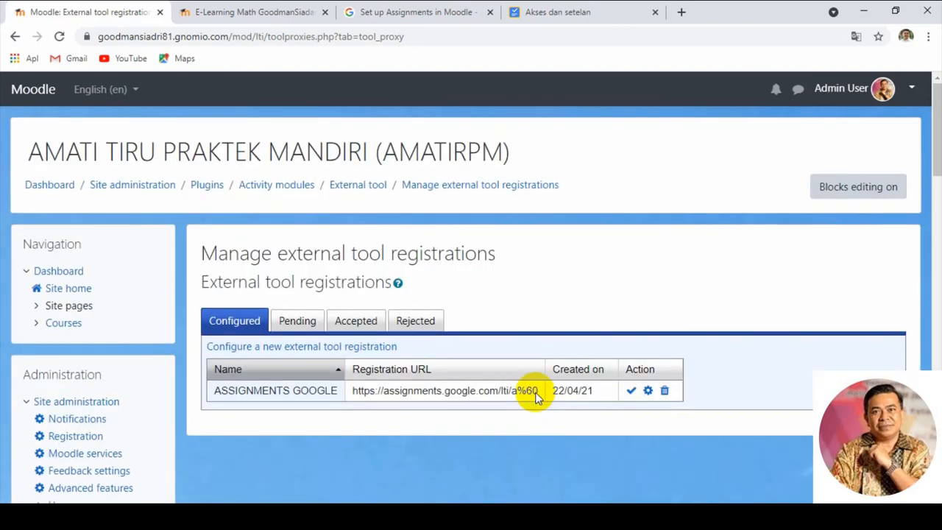
scroll(503, 380, down, 2)
scroll(483, 388, up, 2)
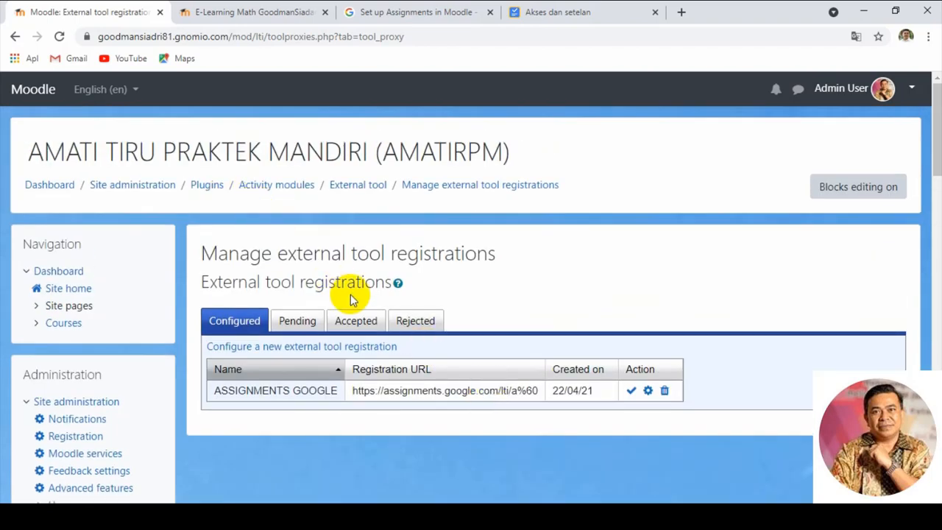
scroll(414, 319, down, 2)
scroll(383, 284, up, 2)
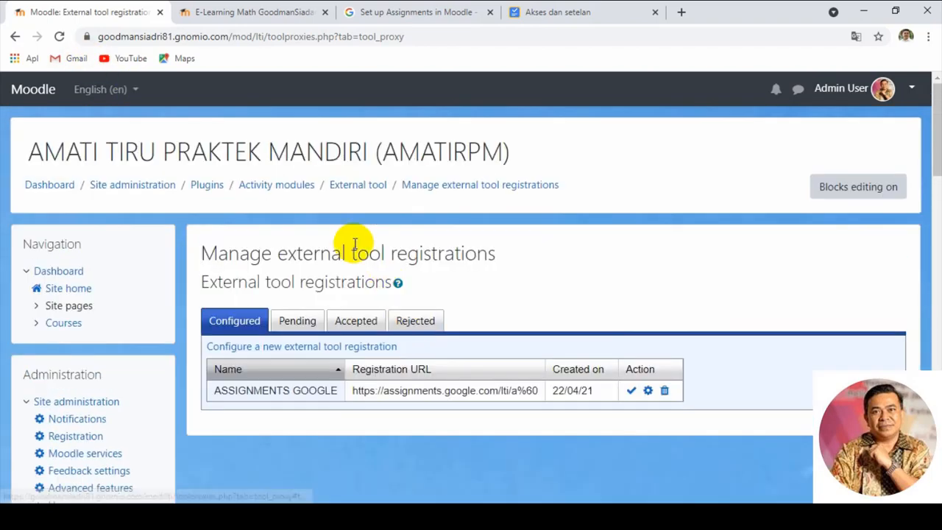
scroll(326, 343, down, 2)
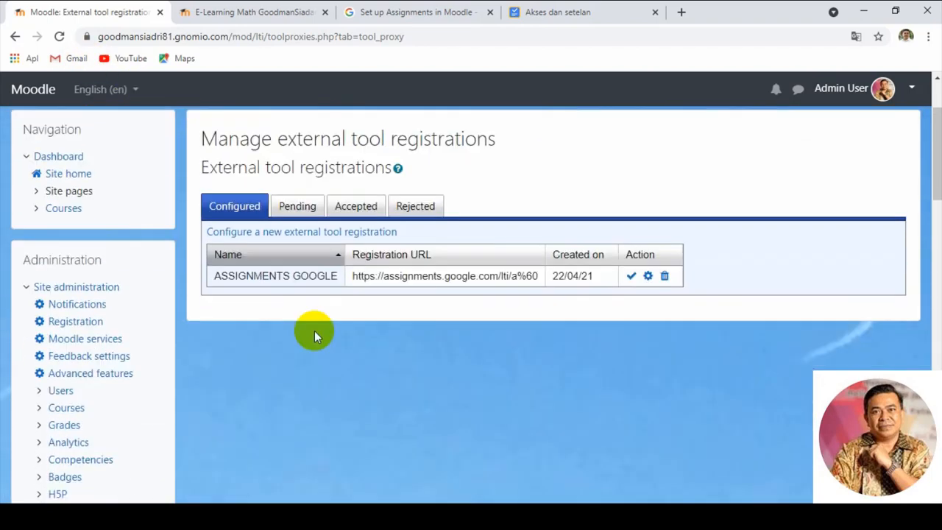
scroll(318, 335, down, 3)
scroll(327, 342, up, 5)
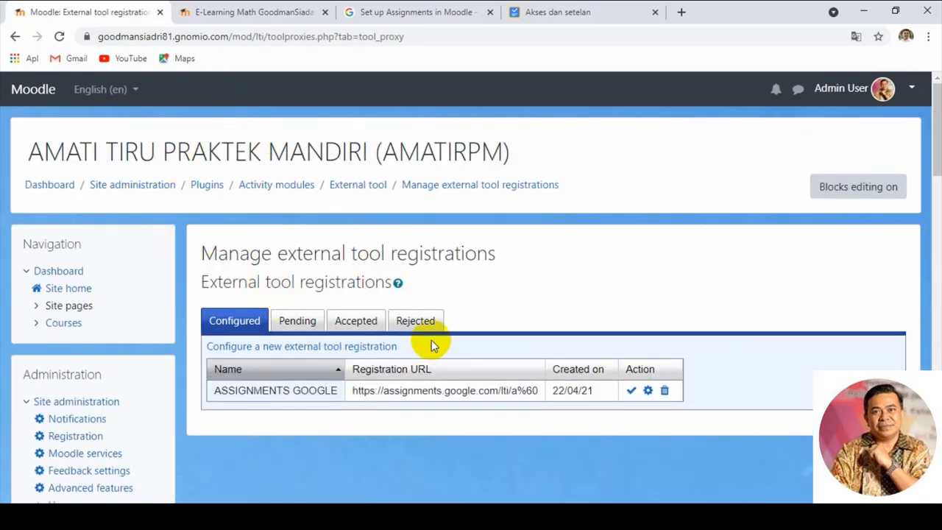
scroll(281, 371, down, 1)
scroll(286, 378, down, 4)
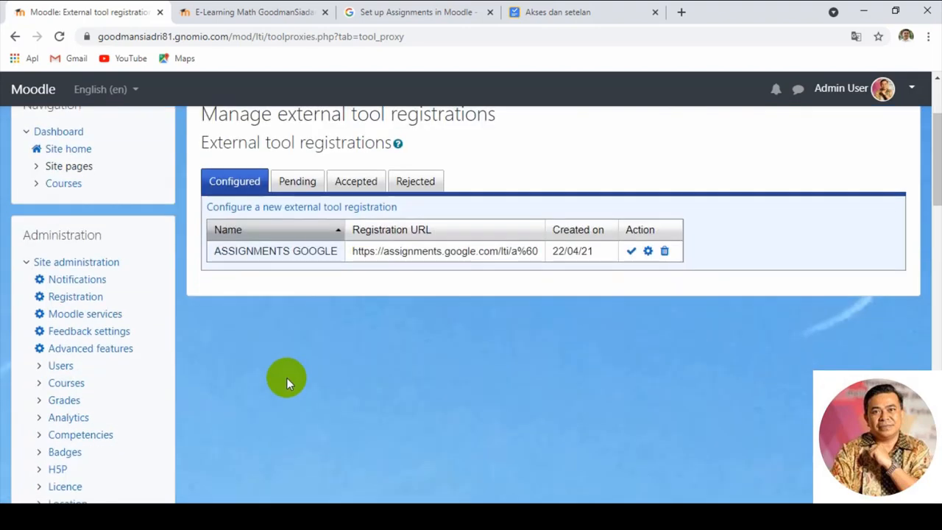
scroll(291, 383, up, 4)
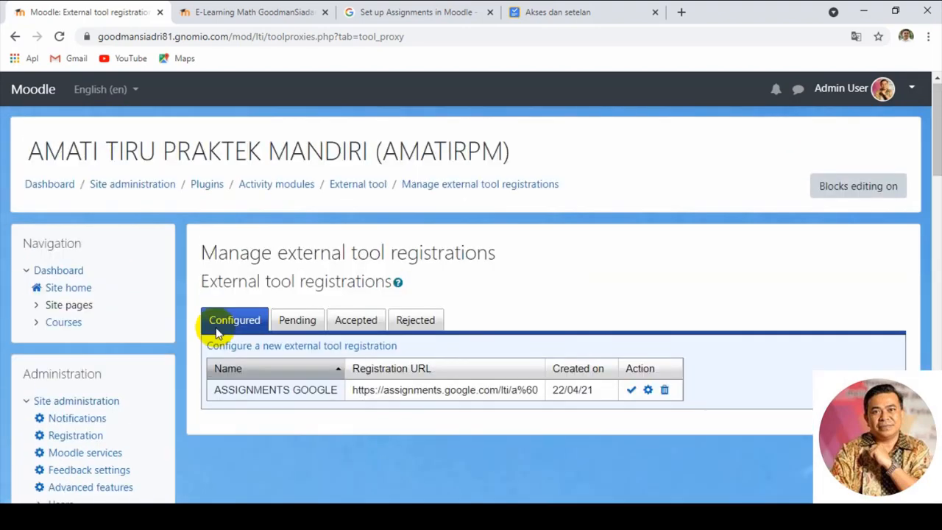
Step: Go to the Moodle site home page
click(76, 291)
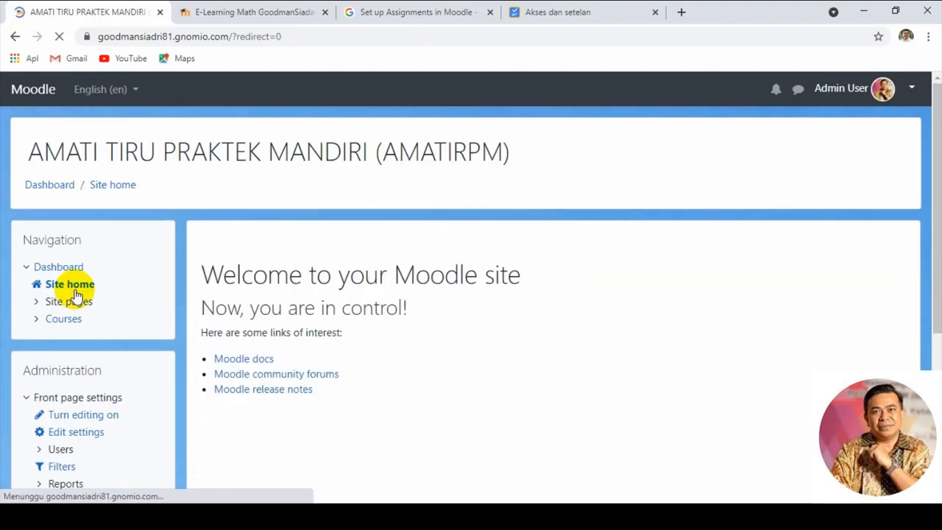
Step: Open the PENGETAHUAN DASAR MOODLE course from the available courses and go to its Topic 1 section
scroll(546, 276, down, 3)
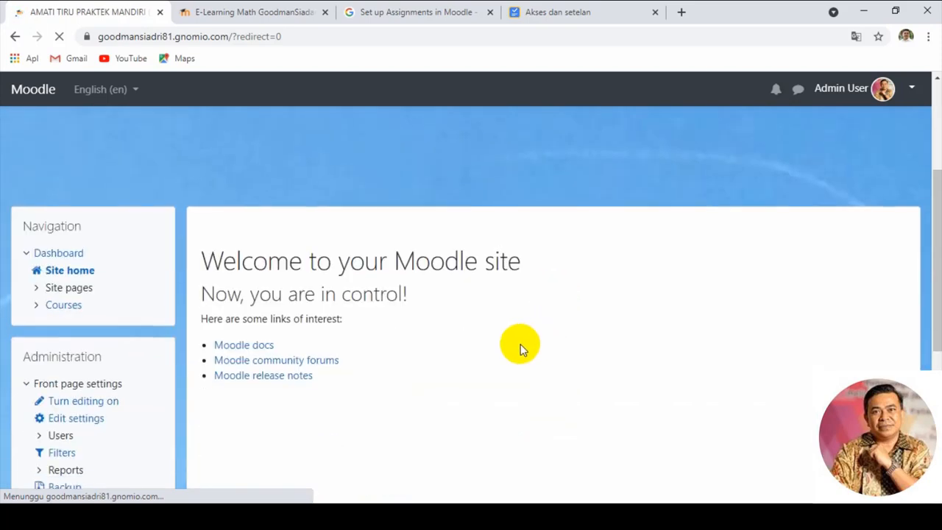
scroll(442, 328, down, 4)
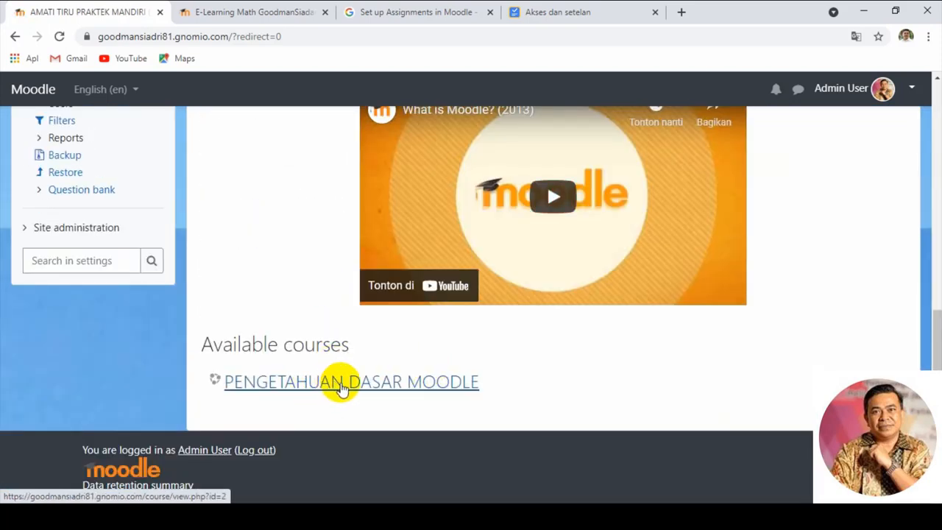
click(341, 388)
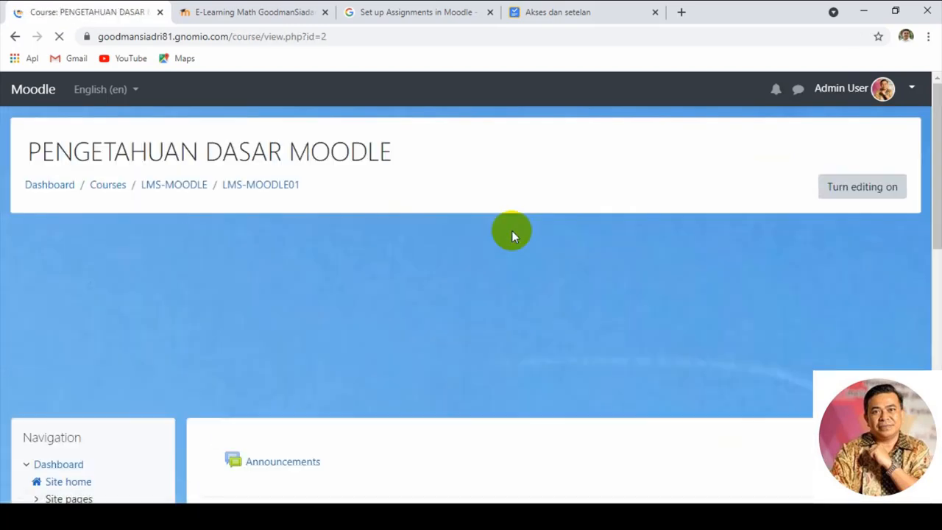
scroll(515, 294, down, 4)
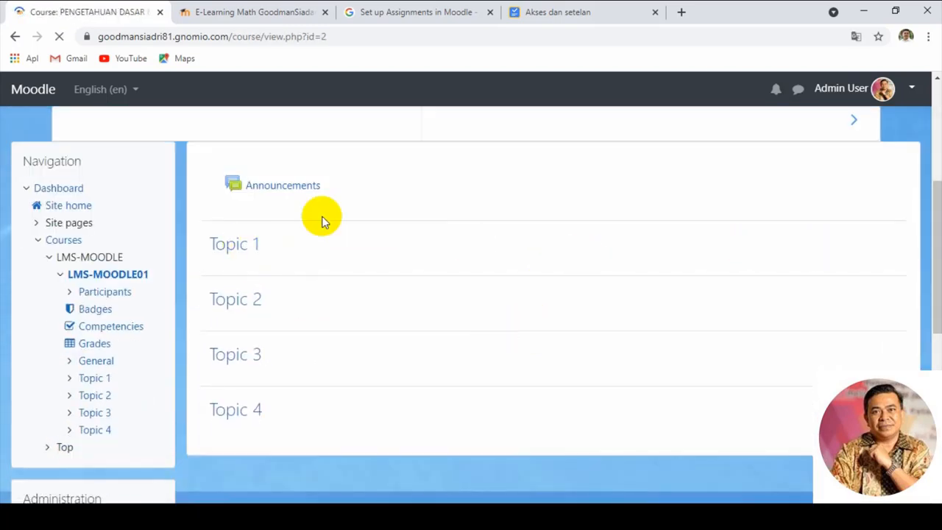
click(234, 244)
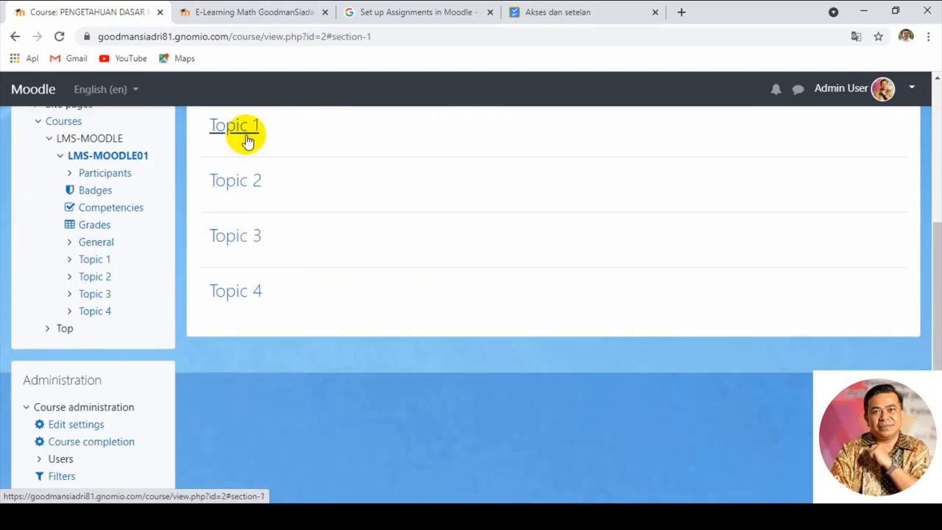
Step: Turn course editing on and rename the Topic 1 section as PENGIRIAN TUGAS DARI GOOGLE DRIVE
scroll(817, 218, up, 5)
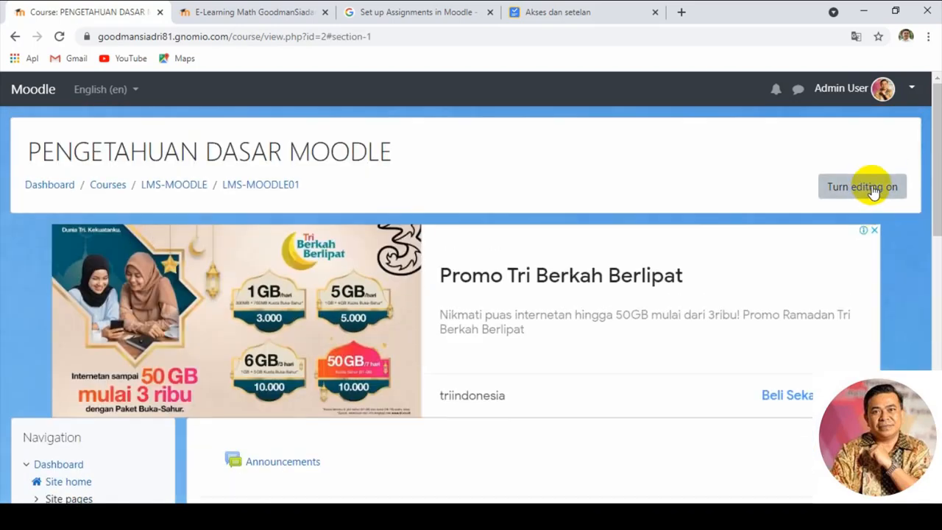
click(873, 191)
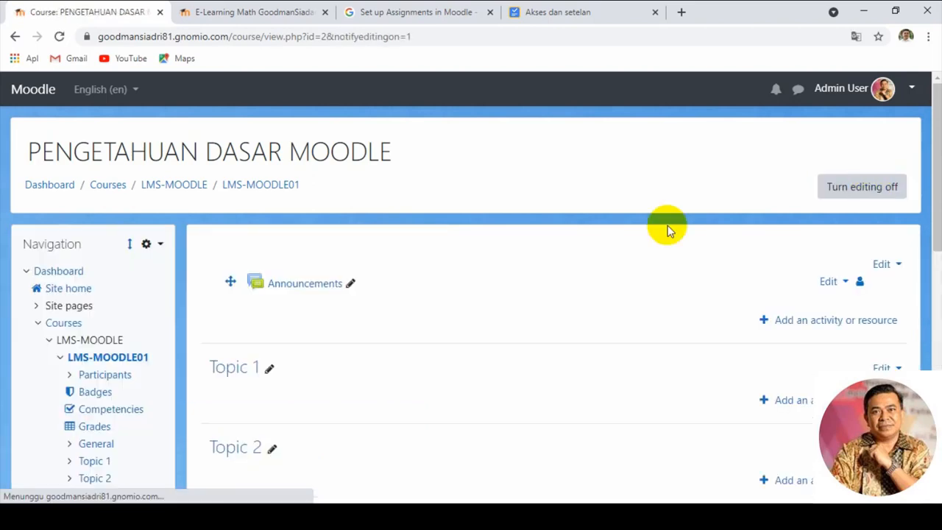
click(286, 368)
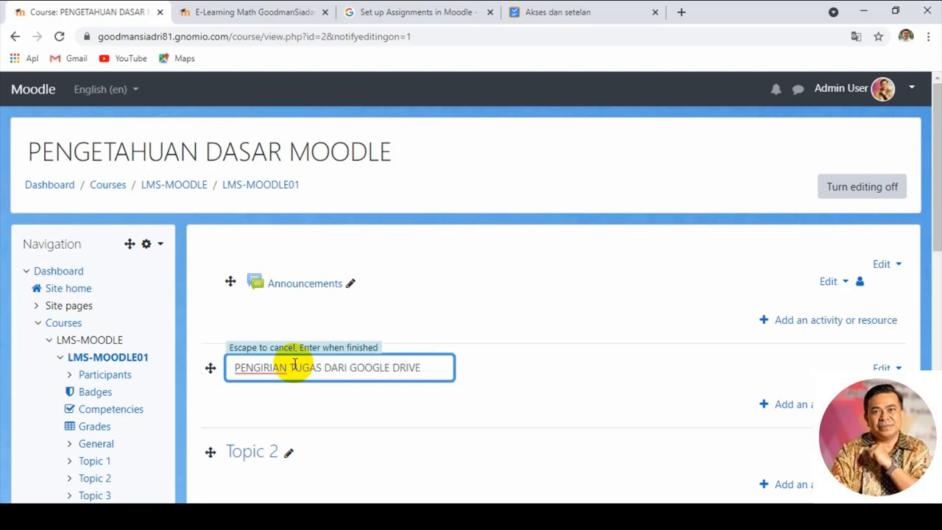
key(Return)
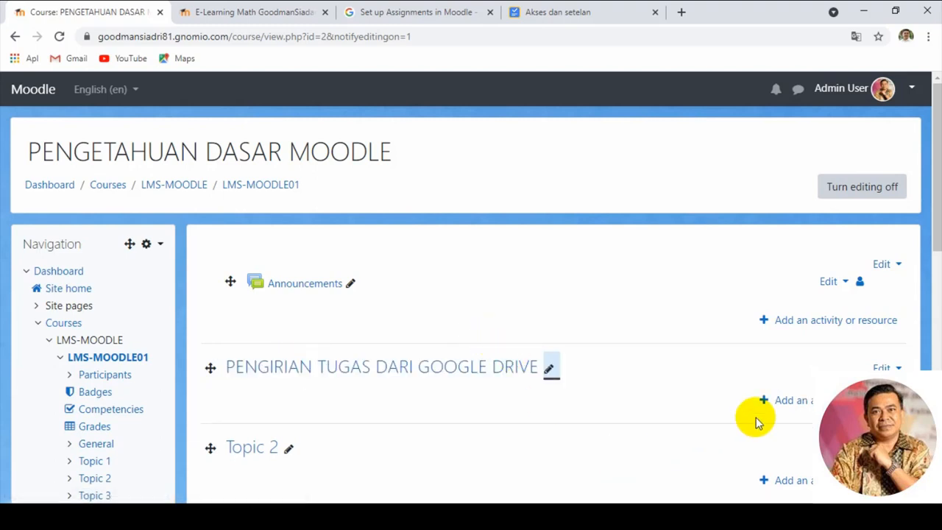
Step: Start adding an External tool activity to the PENGIRIAN TUGAS DARI GOOGLE DRIVE section
click(807, 405)
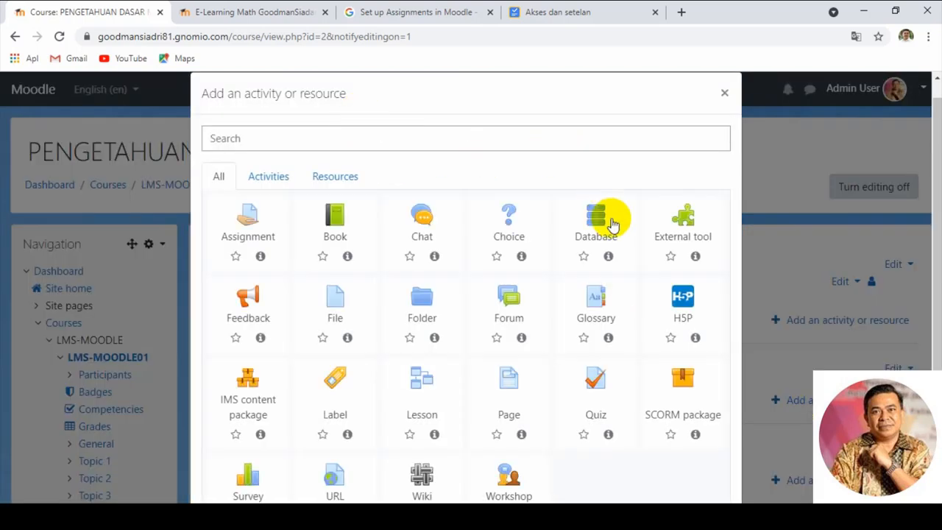
scroll(508, 232, down, 1)
scroll(508, 233, up, 1)
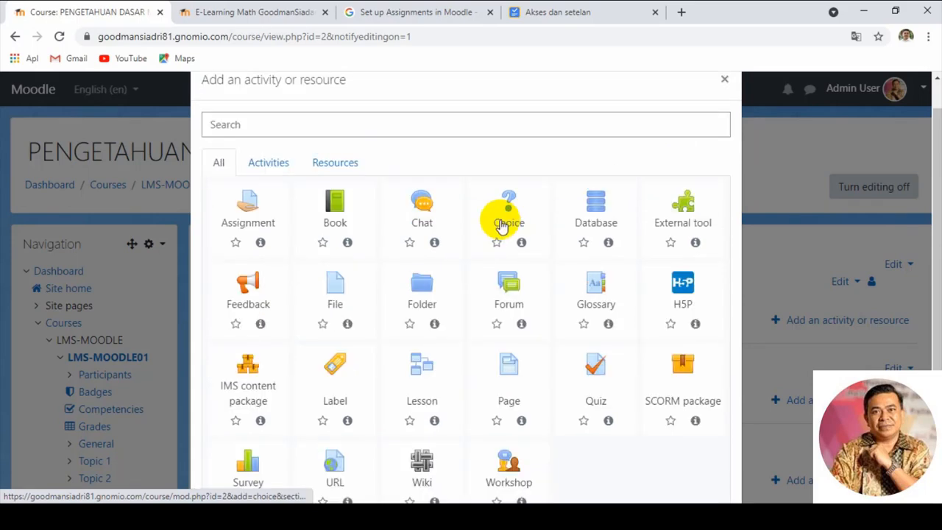
scroll(498, 217, down, 1)
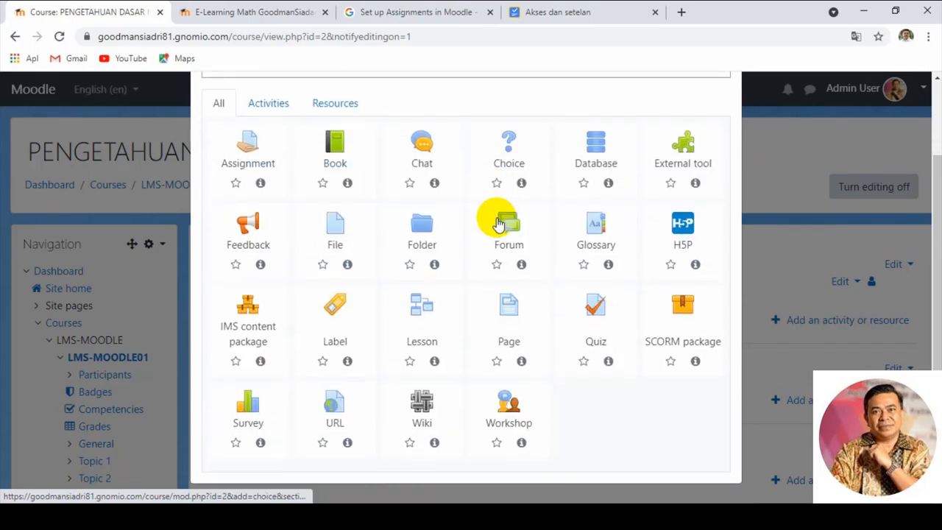
click(684, 160)
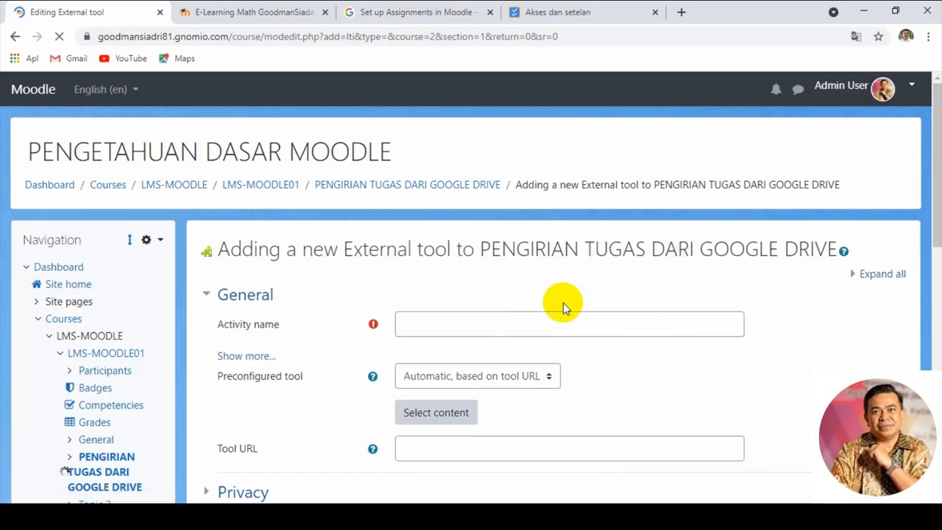
Step: Name the activity Pengiriman Tugas daru Google Drive, choose ASSIGNMENTS GOOGLE as the preconfigured tool, and save and display it
scroll(562, 303, down, 1)
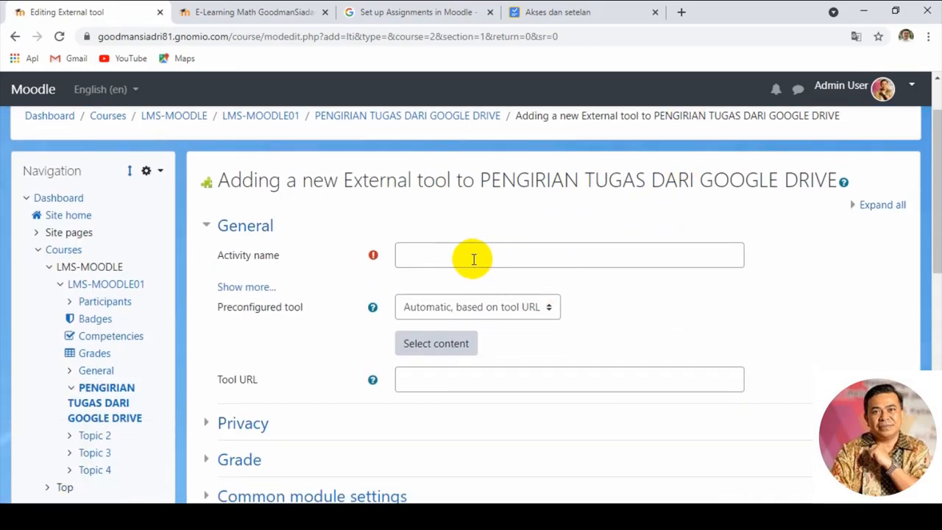
click(441, 257)
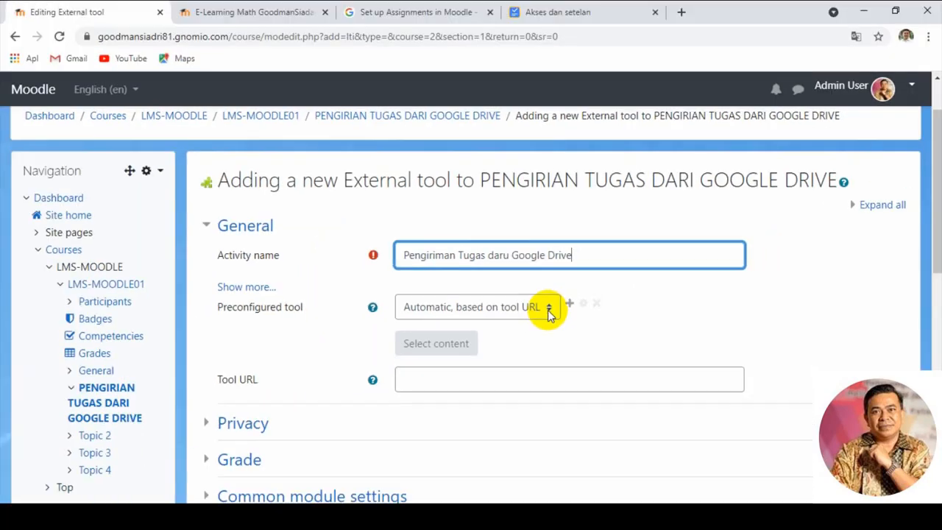
click(548, 308)
click(480, 342)
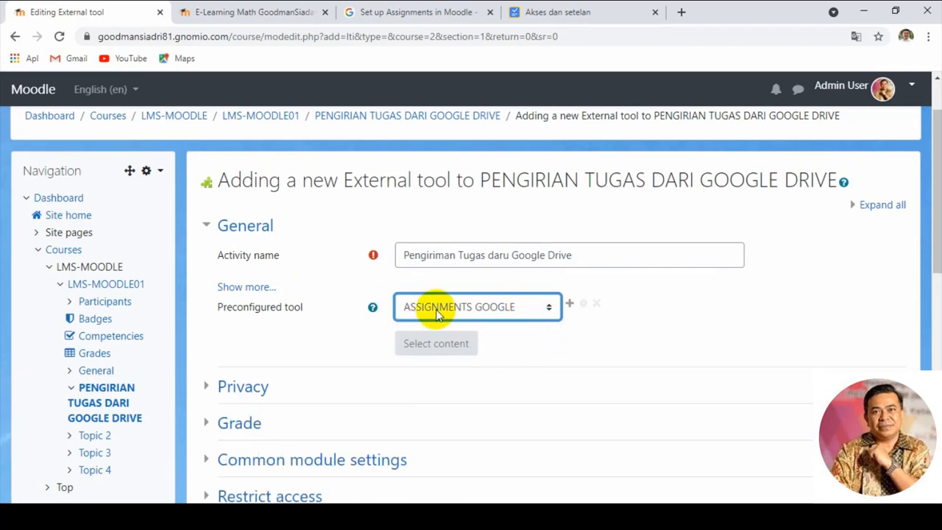
scroll(505, 373, down, 5)
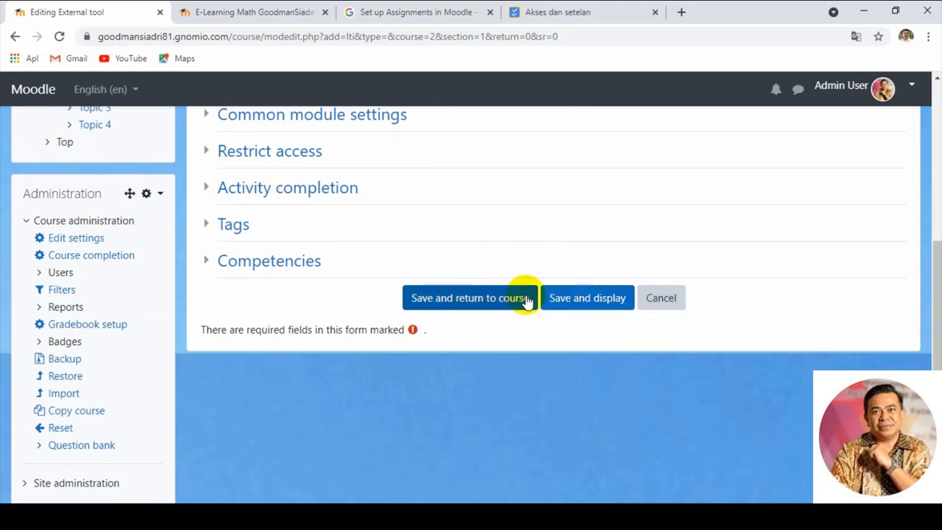
click(579, 308)
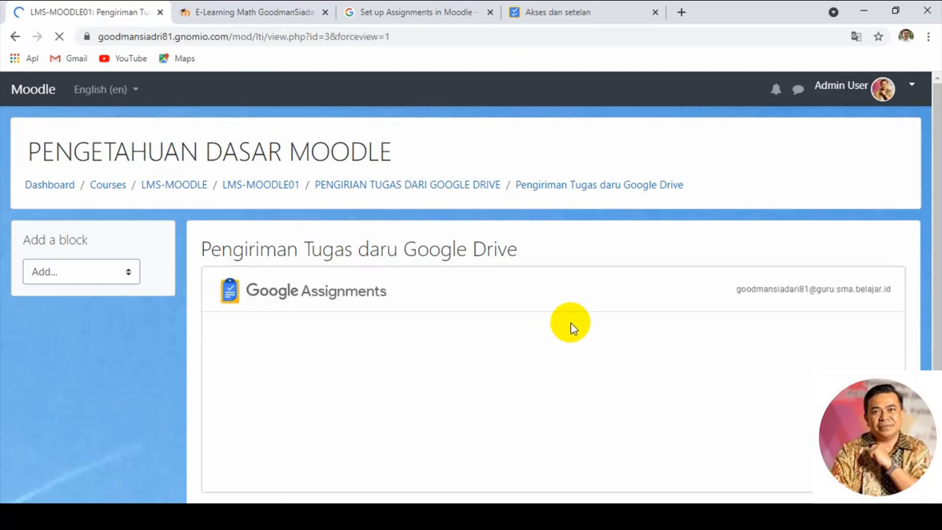
Step: Examine the Google Assignments welcome page, including the proposed Google account and the options to link or switch it
scroll(567, 347, down, 1)
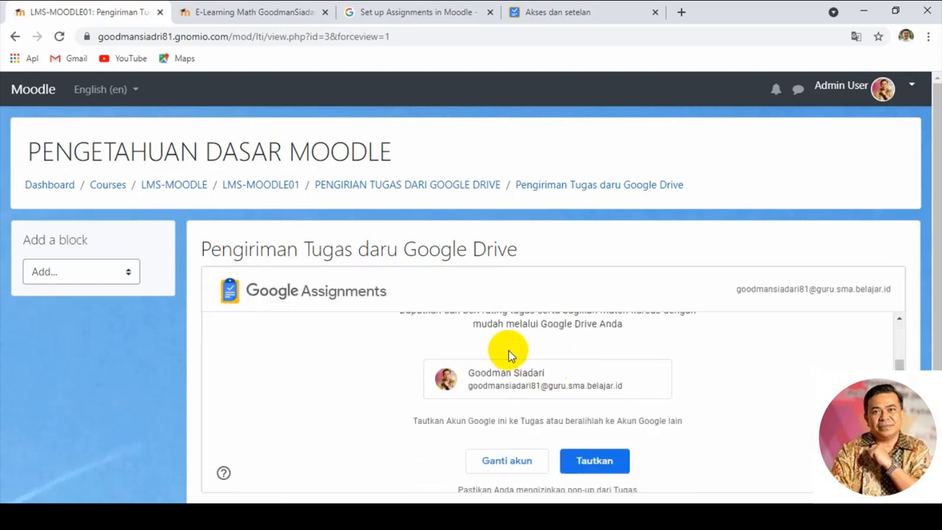
scroll(508, 350, up, 1)
scroll(517, 360, down, 2)
scroll(530, 385, up, 2)
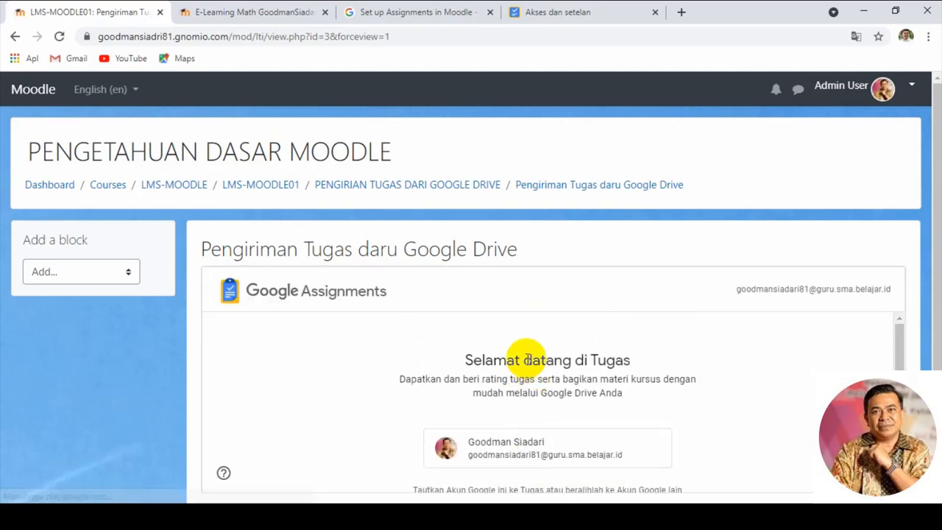
scroll(527, 358, down, 1)
scroll(534, 390, up, 2)
scroll(534, 391, down, 2)
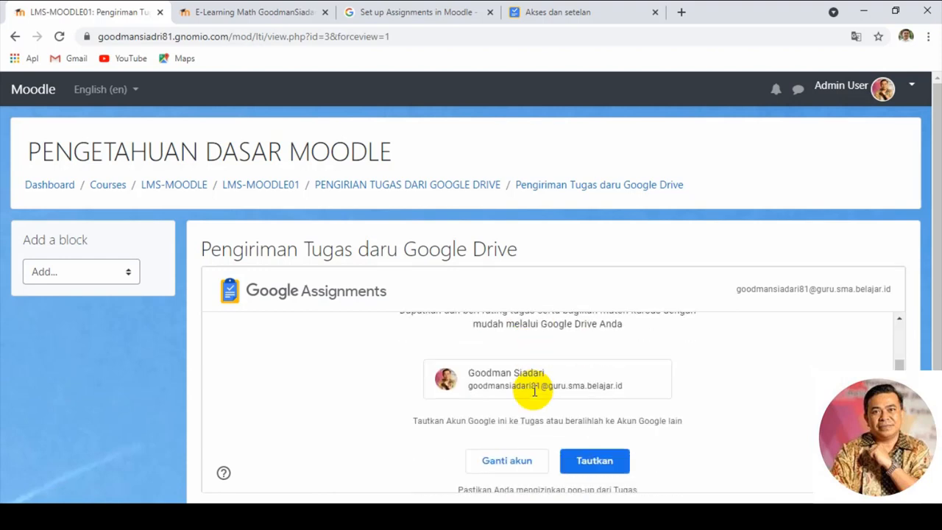
scroll(557, 399, down, 1)
scroll(563, 419, up, 1)
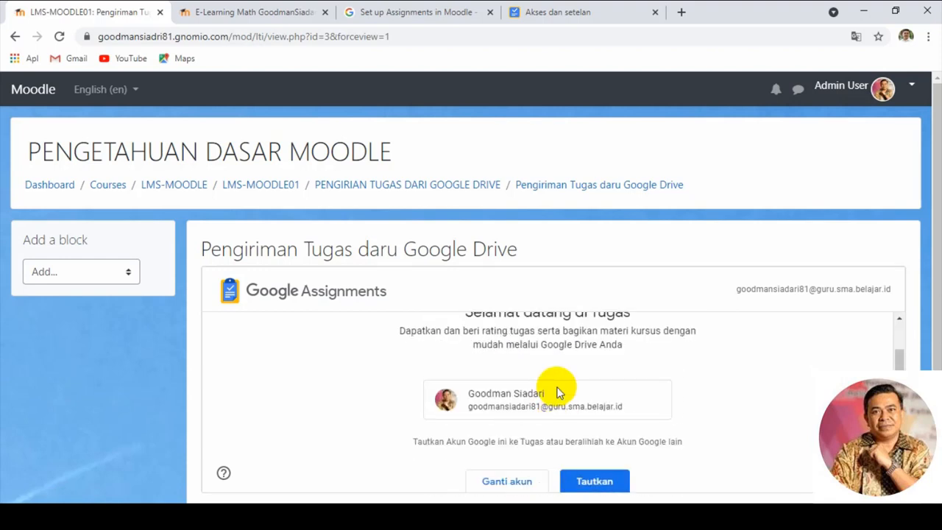
scroll(552, 385, down, 1)
scroll(557, 392, down, 1)
scroll(540, 372, up, 1)
scroll(536, 368, down, 1)
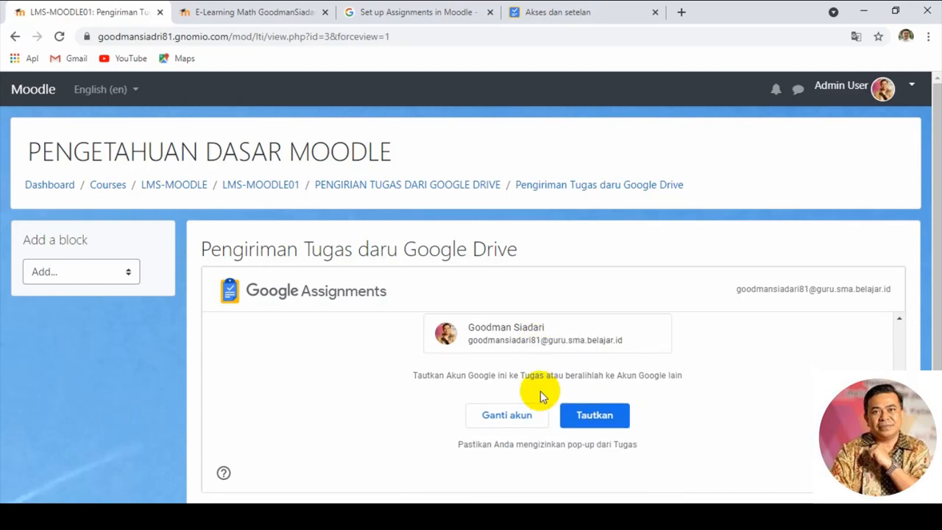
Step: Link the proposed Google account to Google Assignments and confirm the linking in the consent window
click(589, 414)
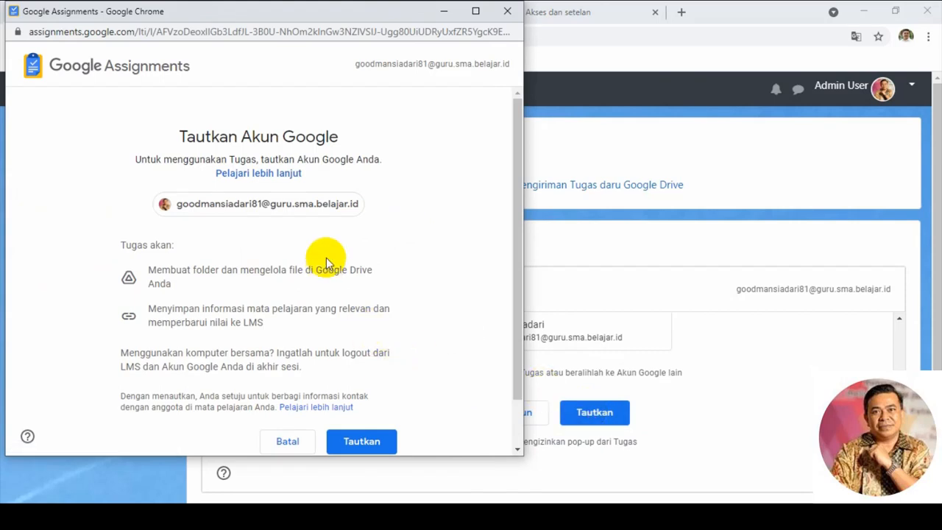
scroll(361, 331, down, 1)
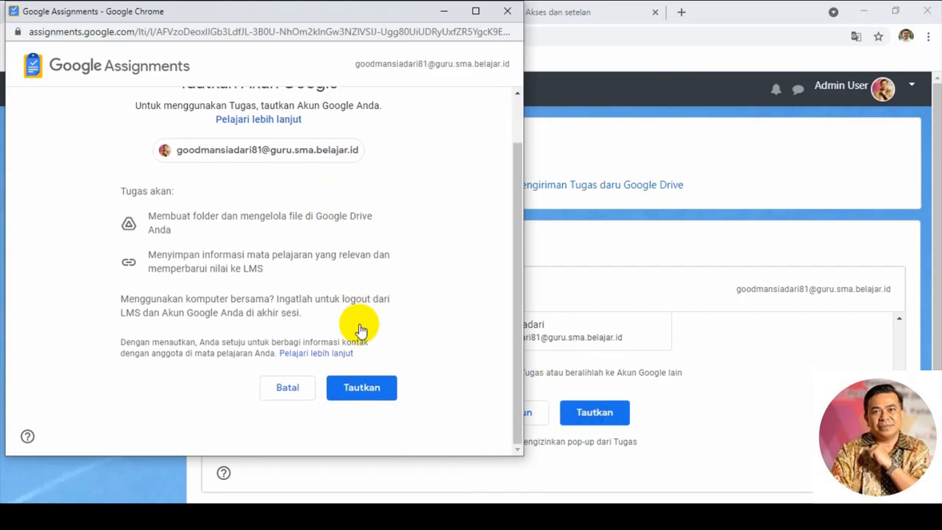
click(361, 390)
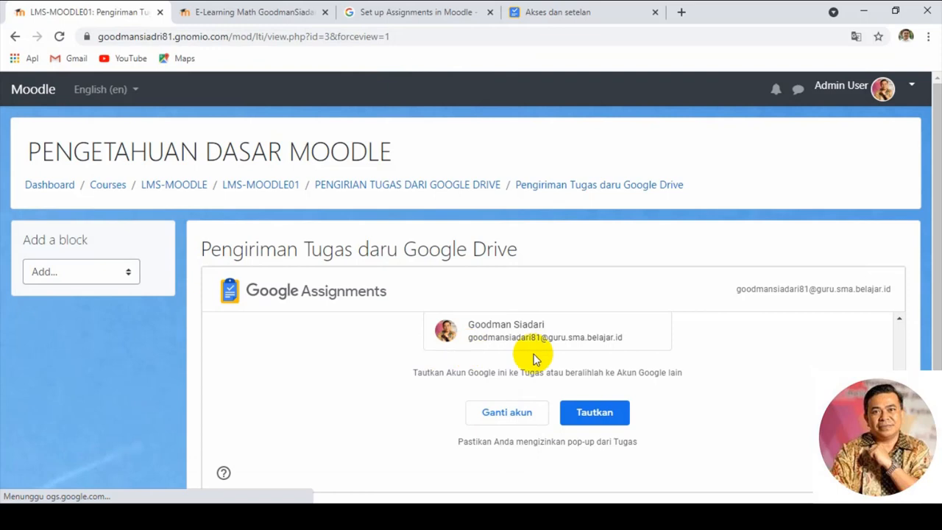
click(581, 410)
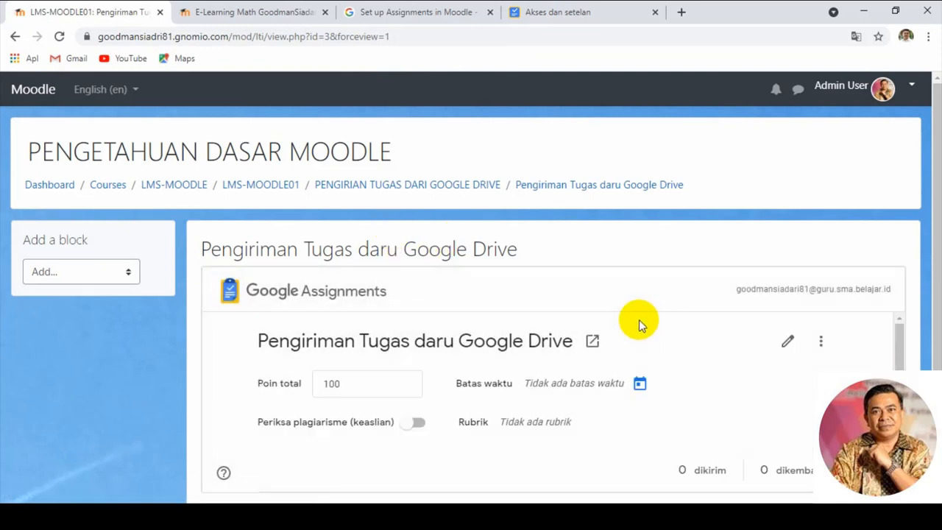
Step: Enable the plagiarism (originality) check for the Pengiriman Tugas daru Google Drive assignment and confirm its activation
click(592, 339)
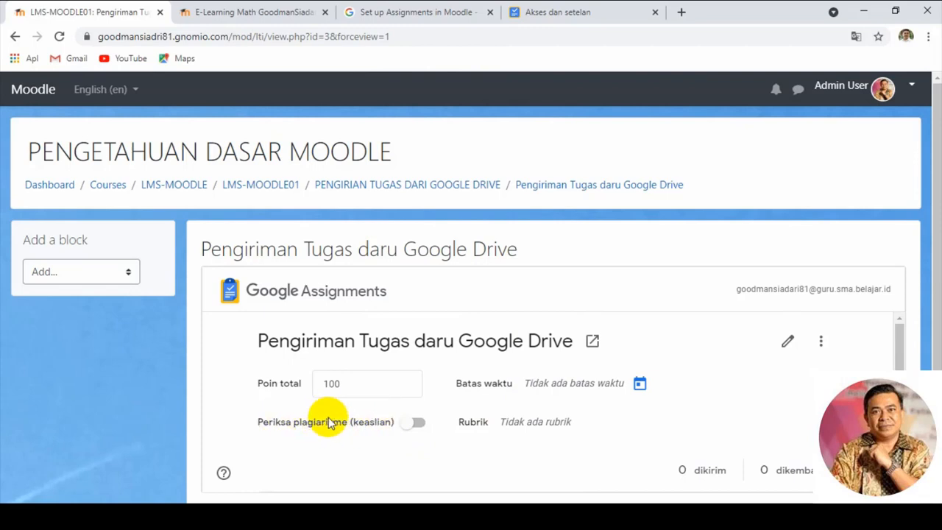
scroll(421, 380, down, 1)
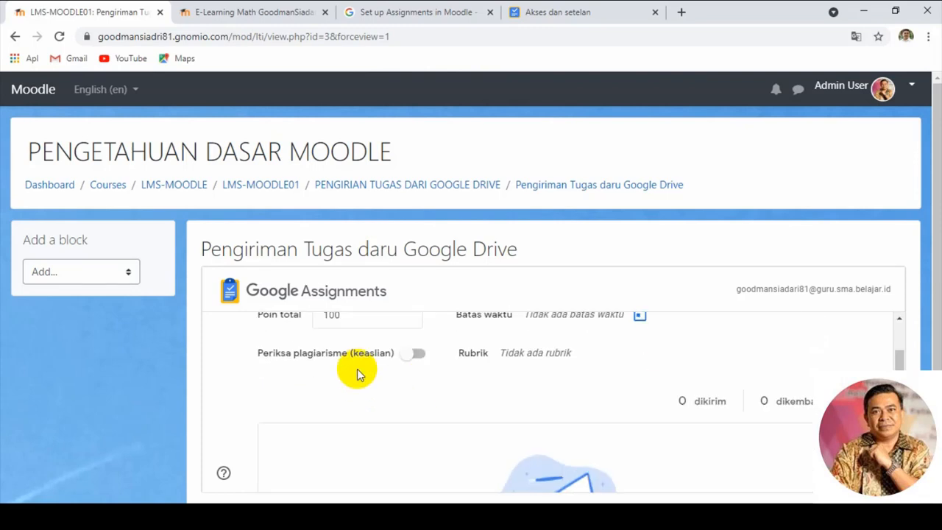
scroll(358, 372, up, 1)
click(410, 427)
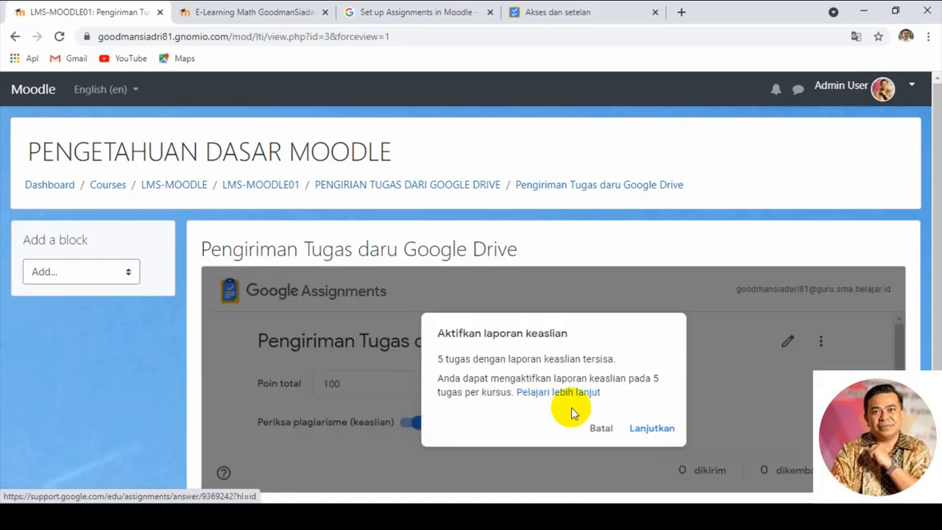
click(650, 434)
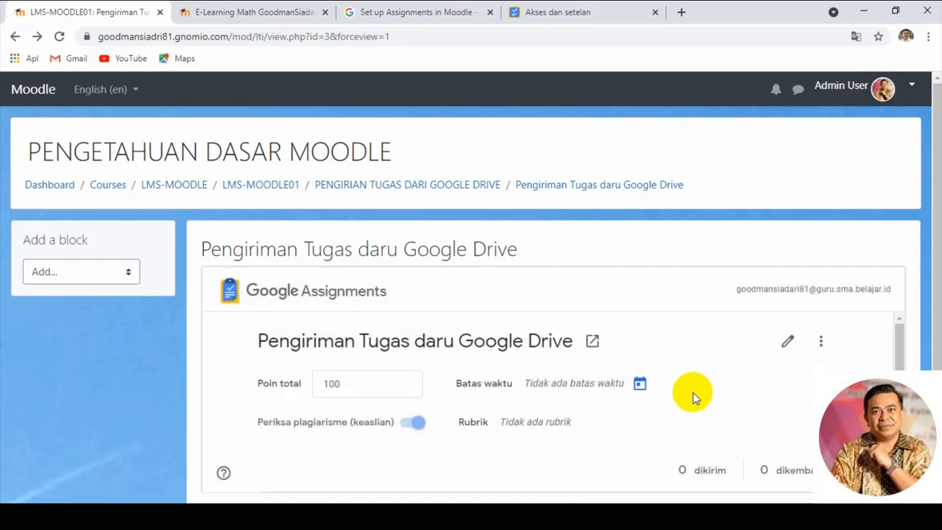
Step: Check the assignment's due date options without setting one, and look over the student submissions area
click(638, 383)
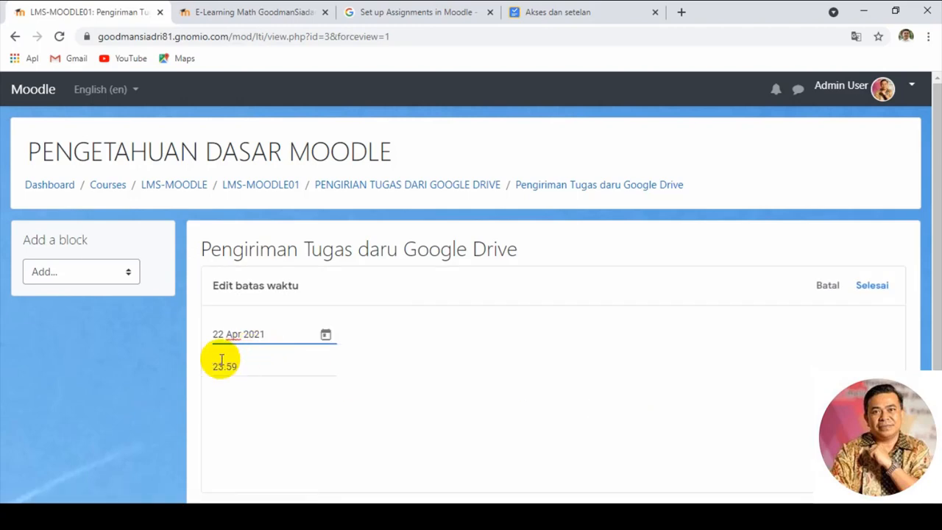
click(820, 288)
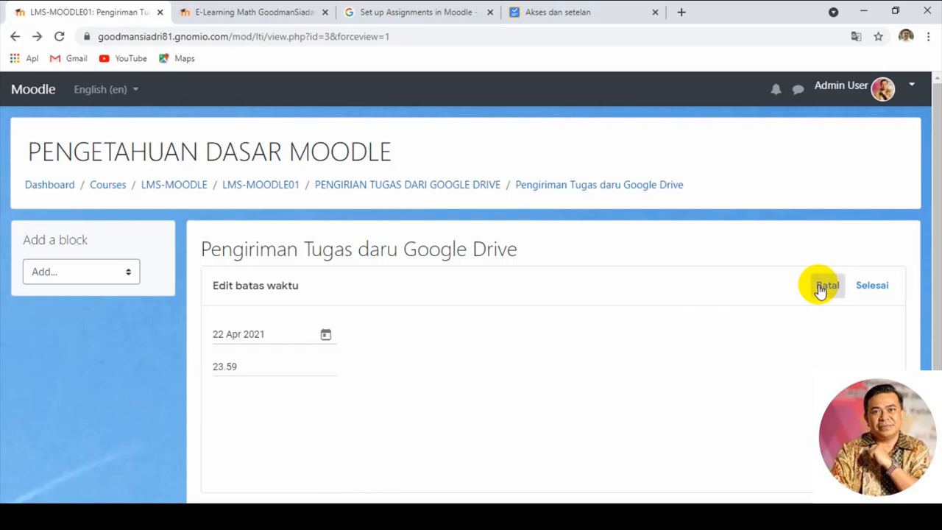
scroll(615, 408, down, 1)
scroll(615, 408, down, 2)
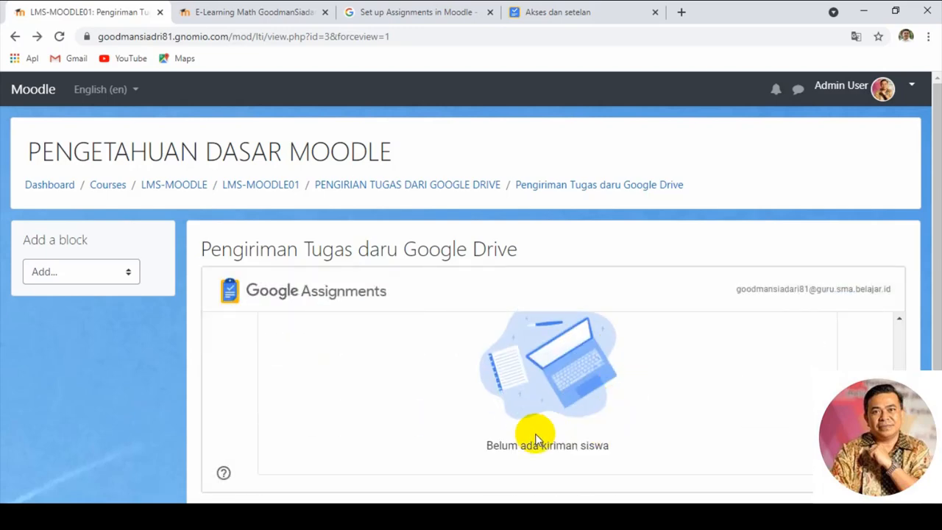
scroll(537, 435, down, 2)
scroll(531, 413, up, 1)
scroll(549, 372, up, 1)
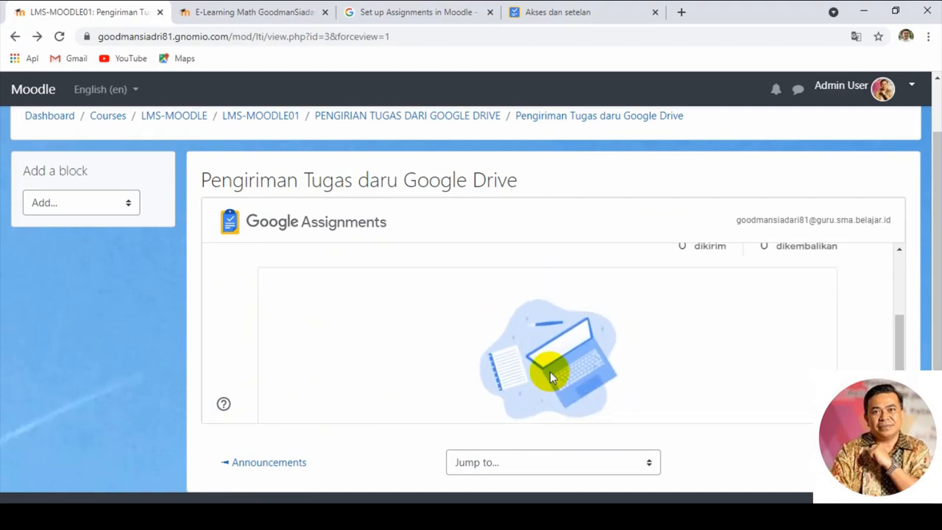
Step: Examine the Pengiriman Tugas daru Google Drive assignment page, covering its total points, due date, plagiarism check, rubric and student submissions area
scroll(550, 371, down, 1)
scroll(557, 356, up, 1)
scroll(557, 360, up, 2)
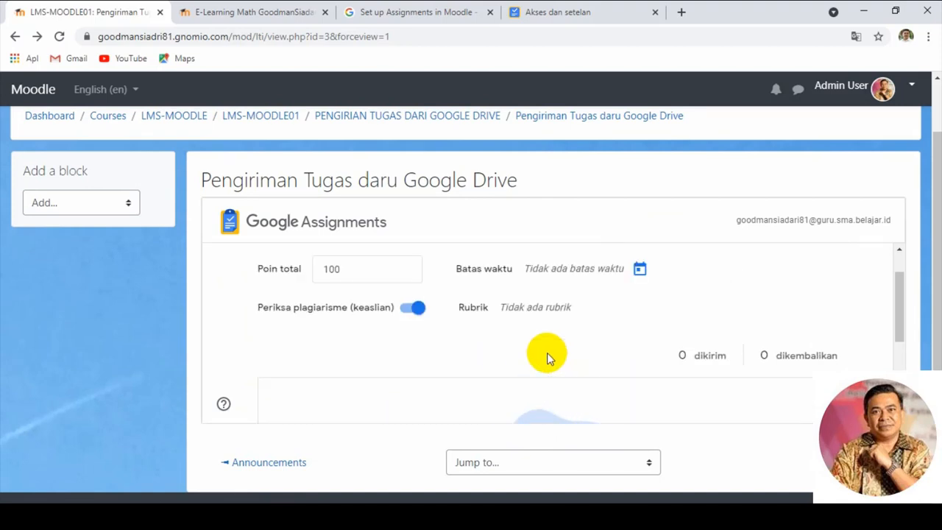
scroll(548, 354, down, 2)
scroll(547, 352, up, 2)
scroll(546, 354, down, 1)
scroll(542, 354, up, 2)
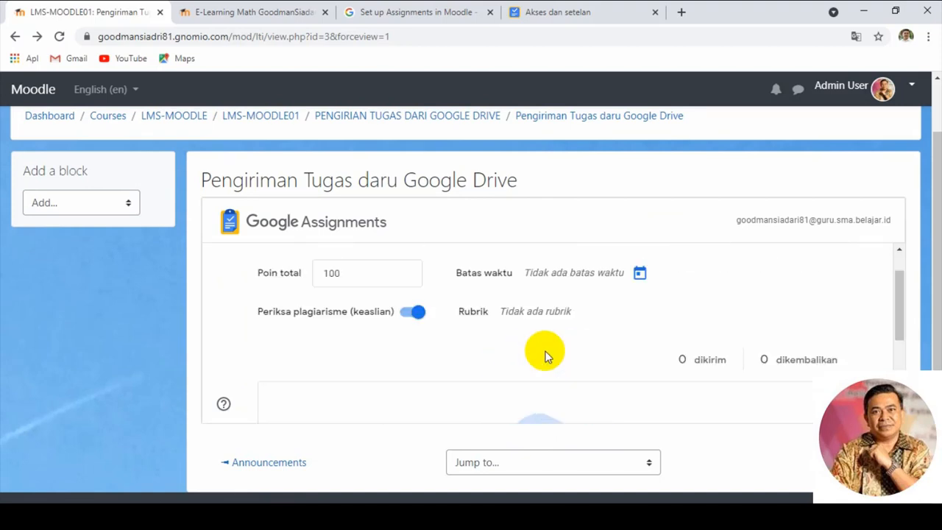
scroll(540, 340, down, 3)
scroll(540, 339, up, 1)
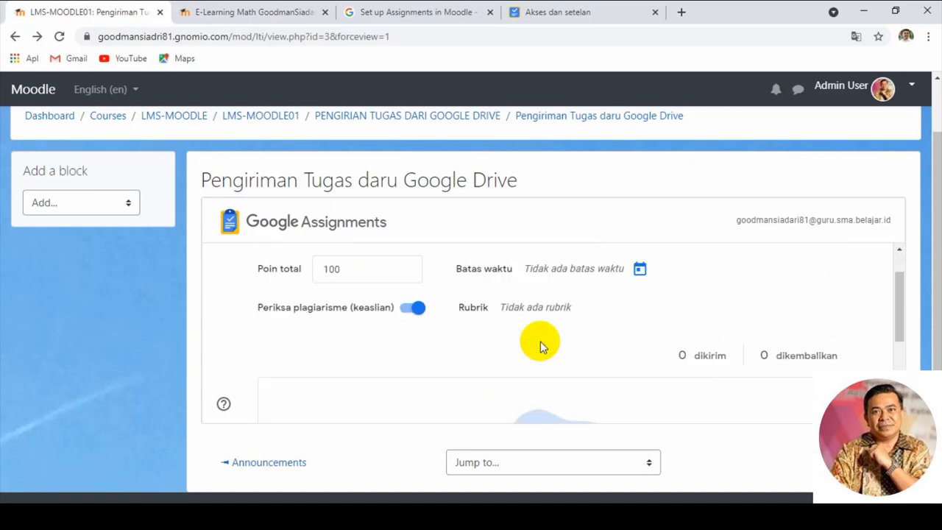
scroll(540, 343, down, 3)
scroll(540, 348, up, 2)
scroll(545, 350, down, 2)
scroll(548, 351, down, 2)
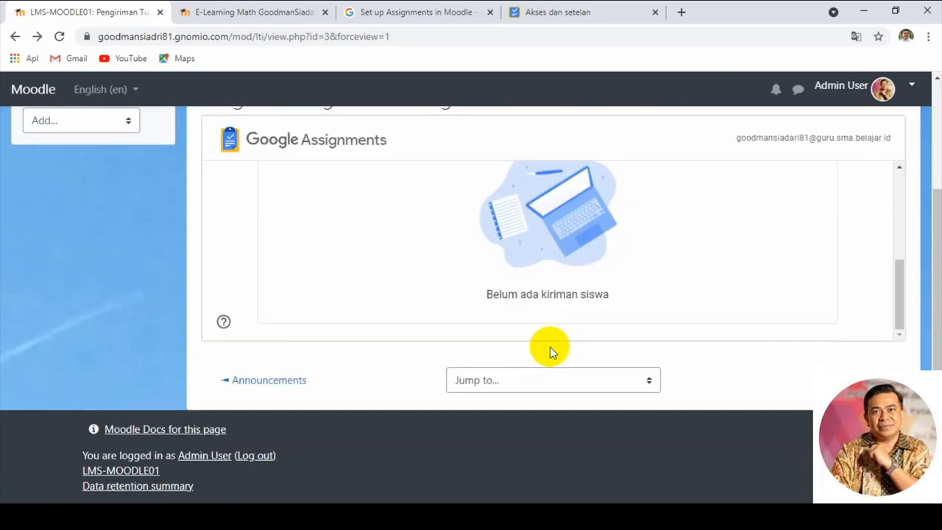
scroll(551, 347, up, 3)
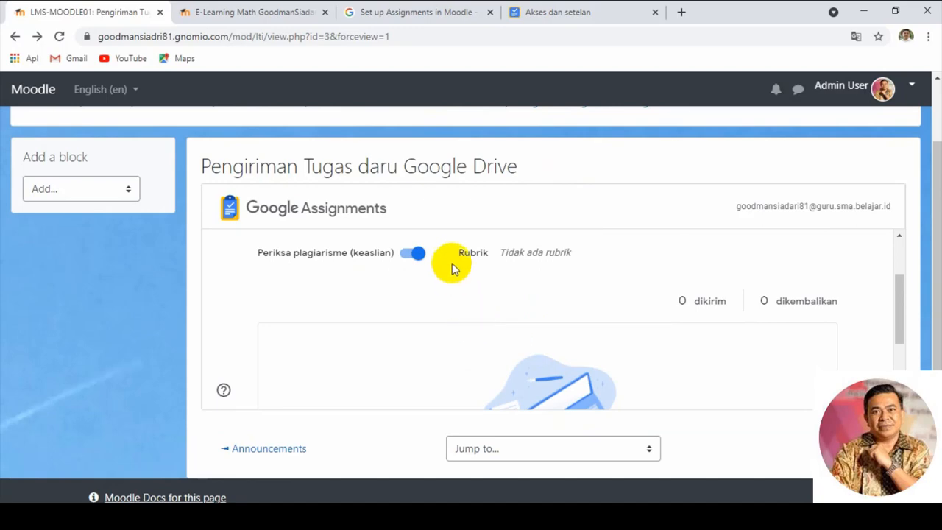
scroll(448, 261, up, 3)
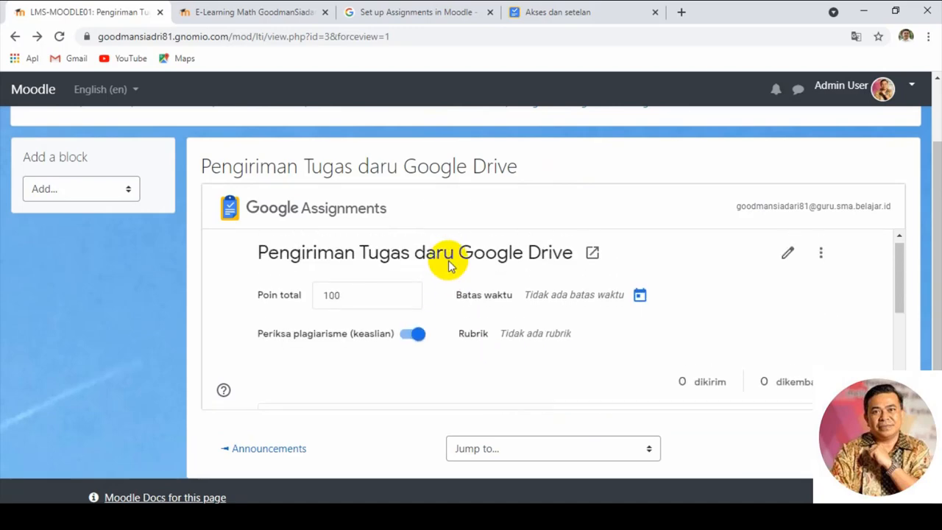
scroll(409, 243, up, 1)
scroll(431, 257, down, 1)
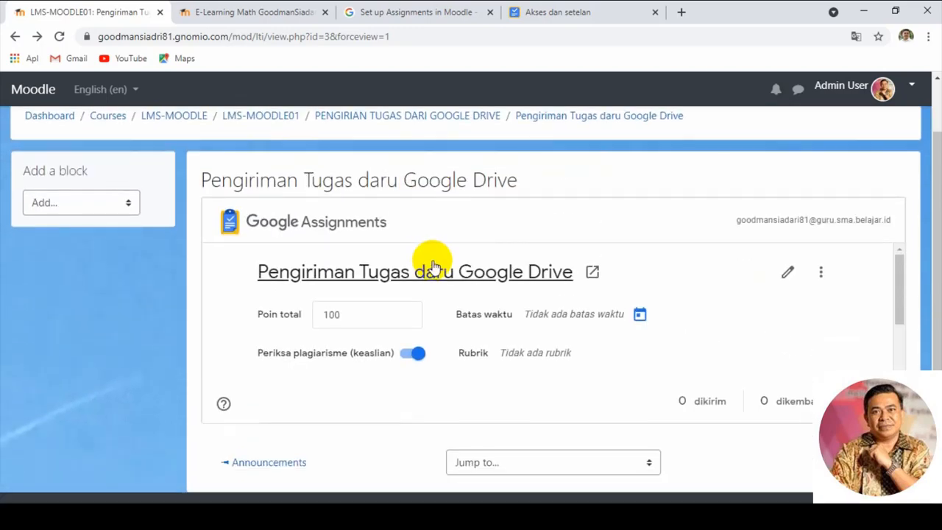
scroll(433, 265, up, 1)
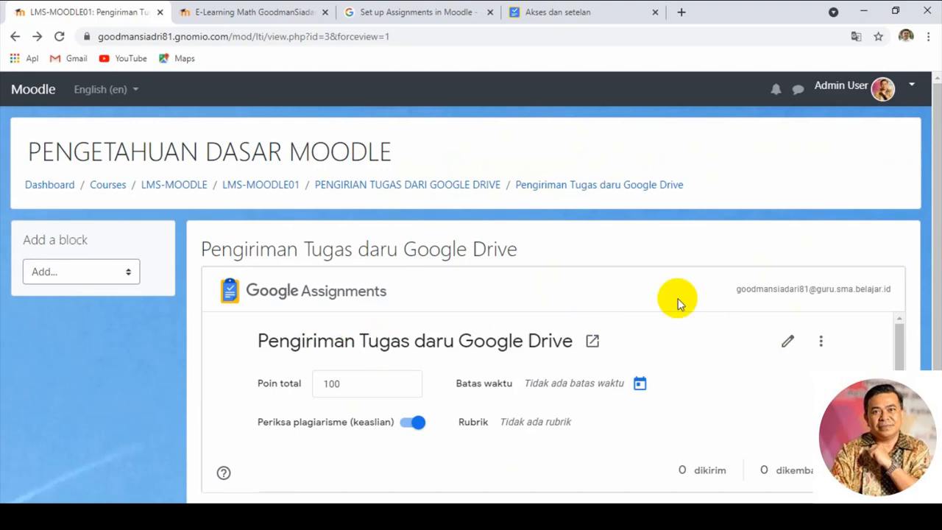
scroll(810, 327, down, 2)
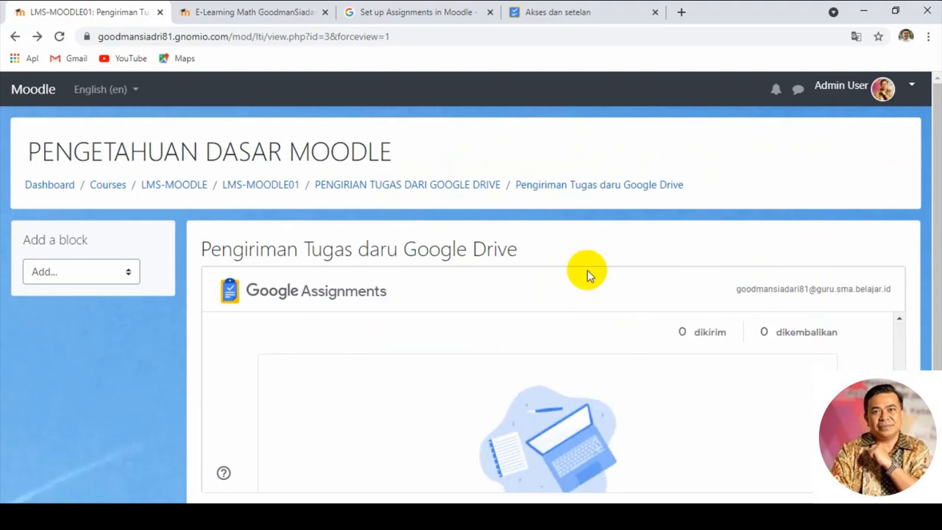
scroll(465, 268, down, 2)
scroll(465, 268, up, 1)
scroll(463, 287, down, 1)
scroll(466, 284, up, 1)
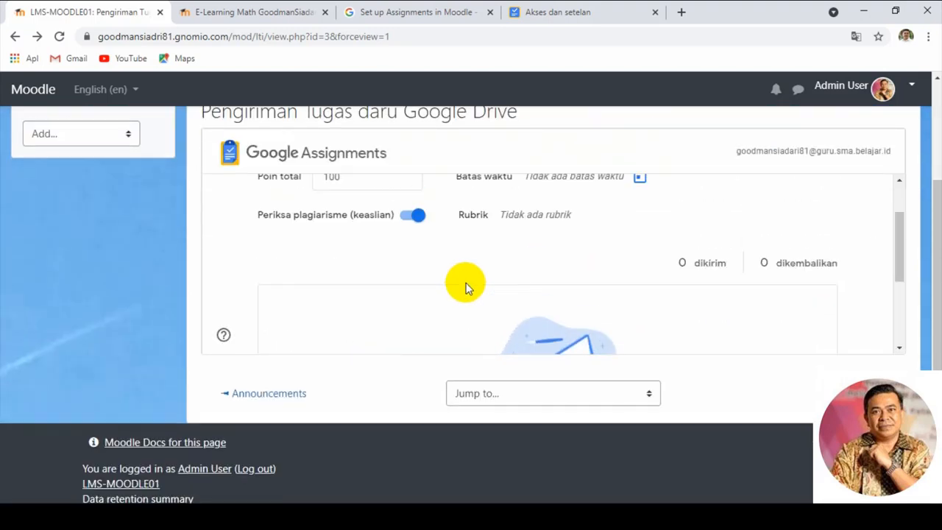
scroll(441, 288, up, 2)
scroll(439, 276, up, 2)
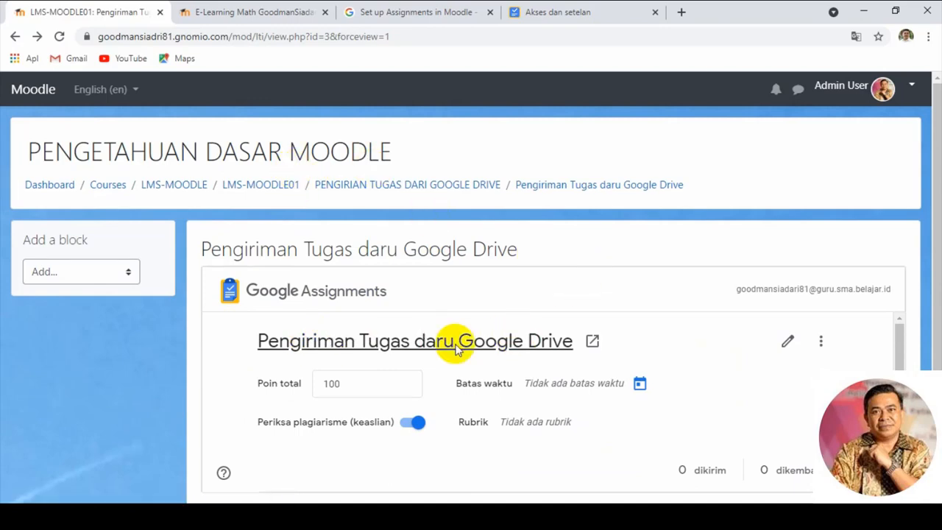
Step: Minimize the open windows to reach the desktop, and open a maximized Chrome window under the separate channel profile
click(864, 13)
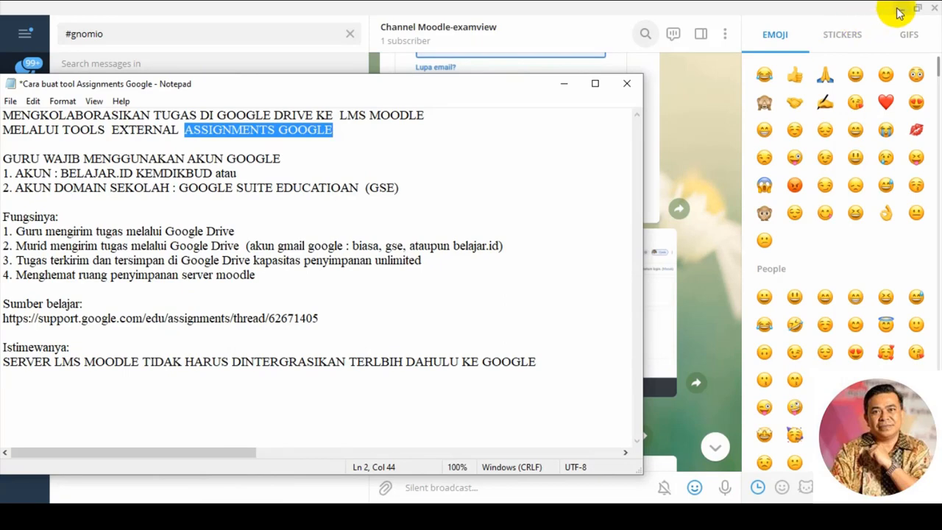
click(897, 13)
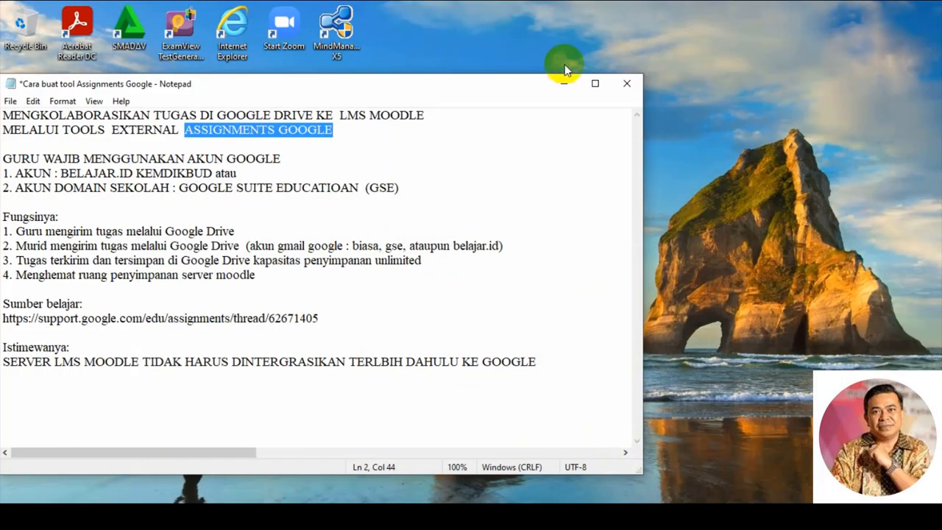
click(564, 85)
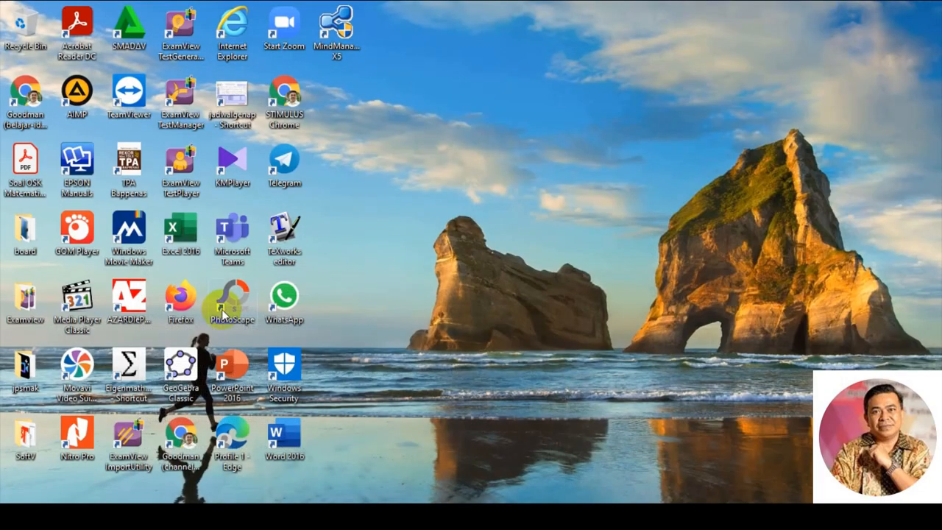
double_click(184, 436)
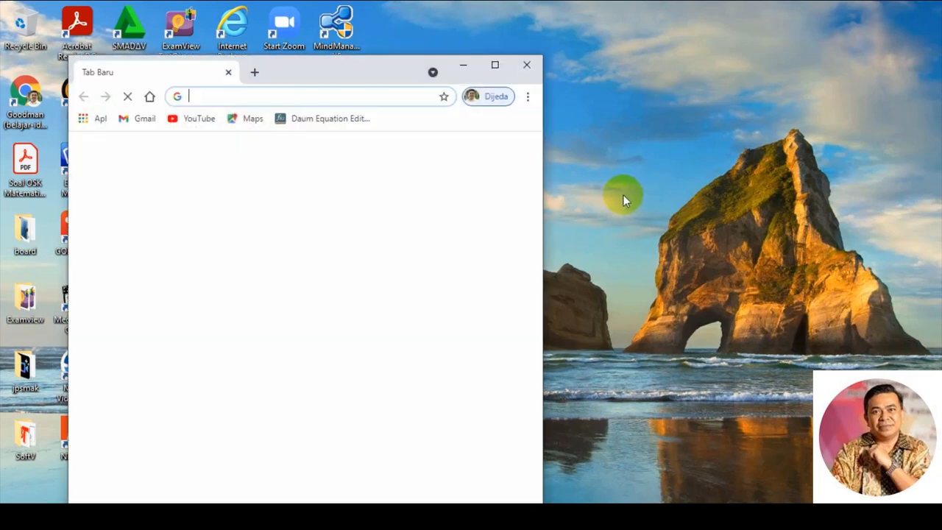
click(496, 63)
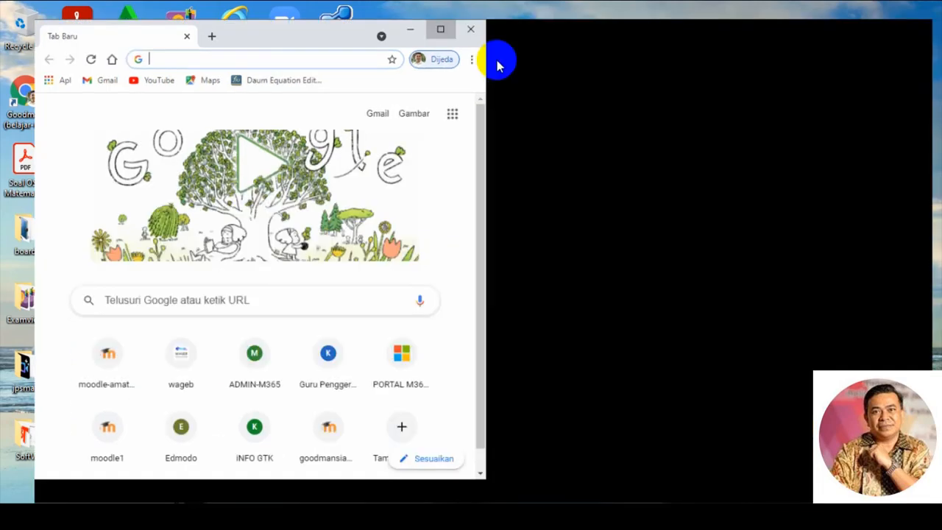
Step: Open the AMATI TIRU PRAKTEK MANDIRI (AMATIRPM) Moodle site and log in with the student's saved username and password
click(549, 426)
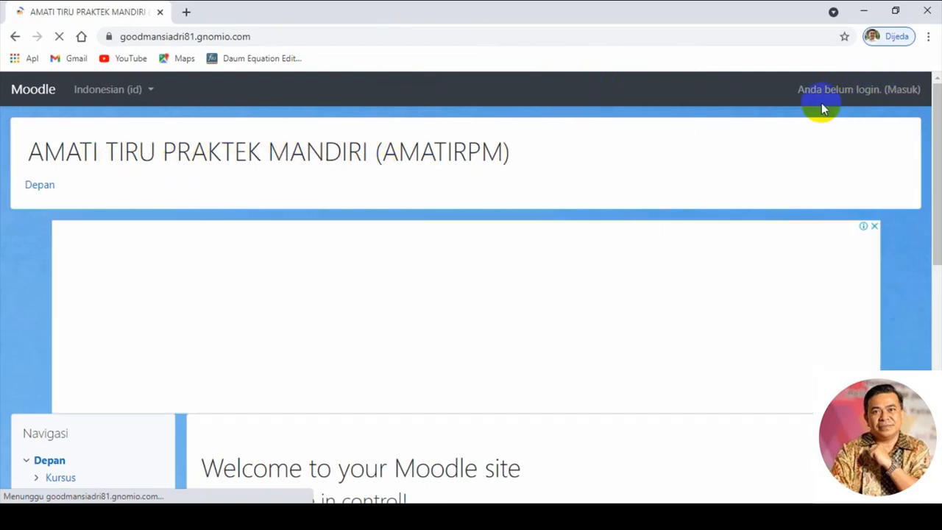
click(897, 97)
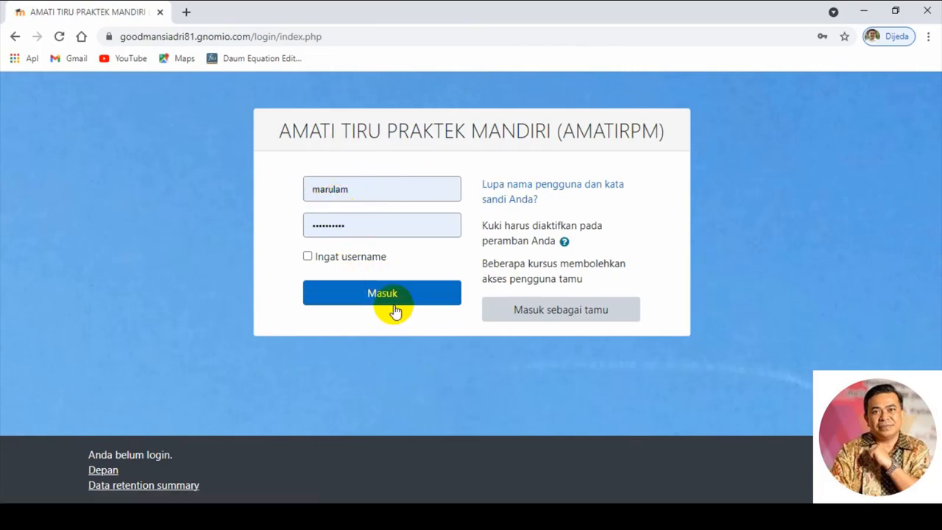
click(394, 301)
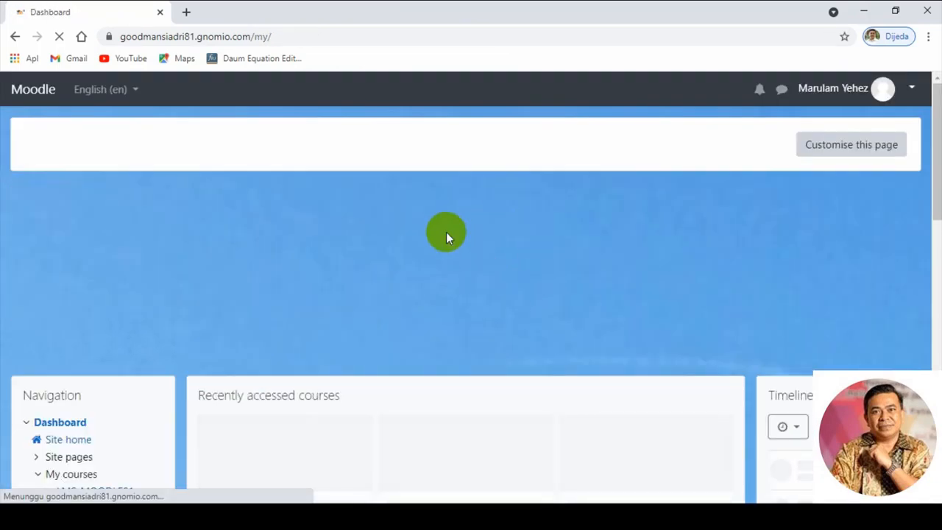
Step: Open the LMS-MOODLE01 course from the student's dashboard and dismiss the advertisement
scroll(426, 249, down, 3)
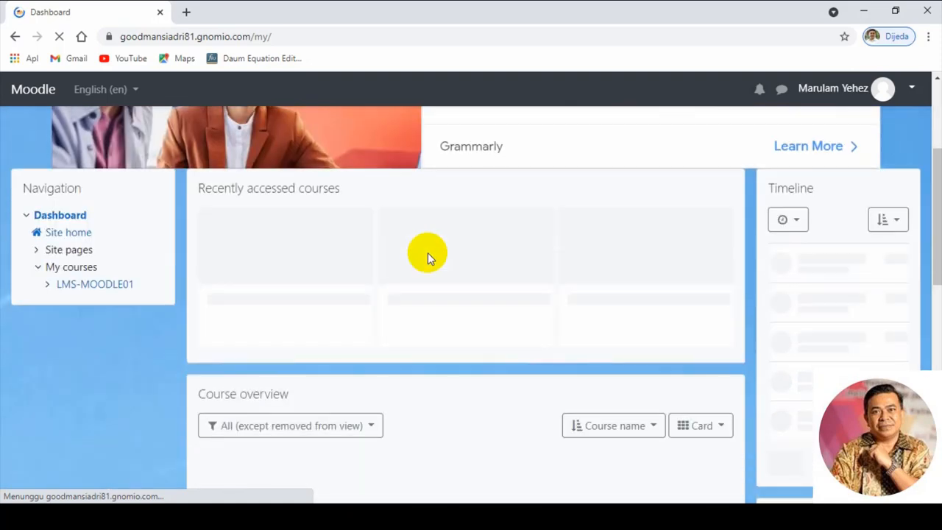
scroll(432, 272, down, 2)
scroll(370, 250, up, 4)
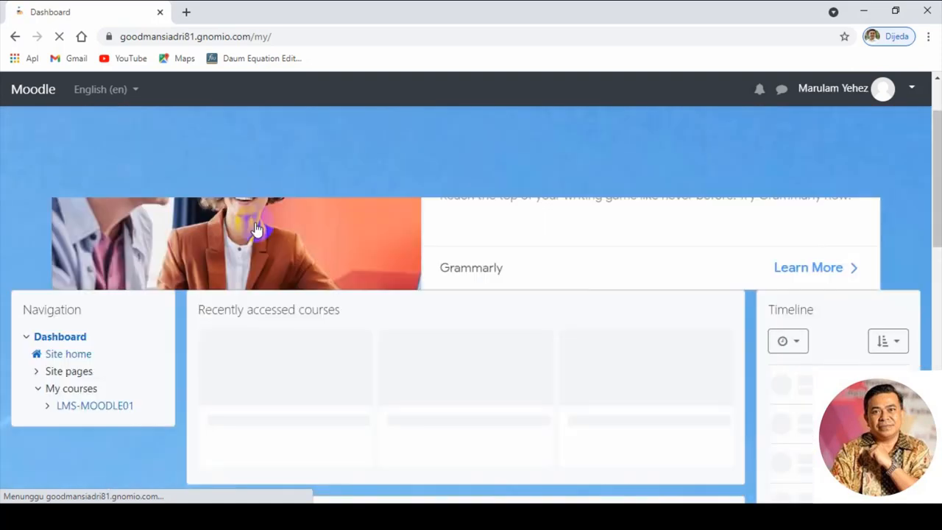
scroll(98, 427, down, 1)
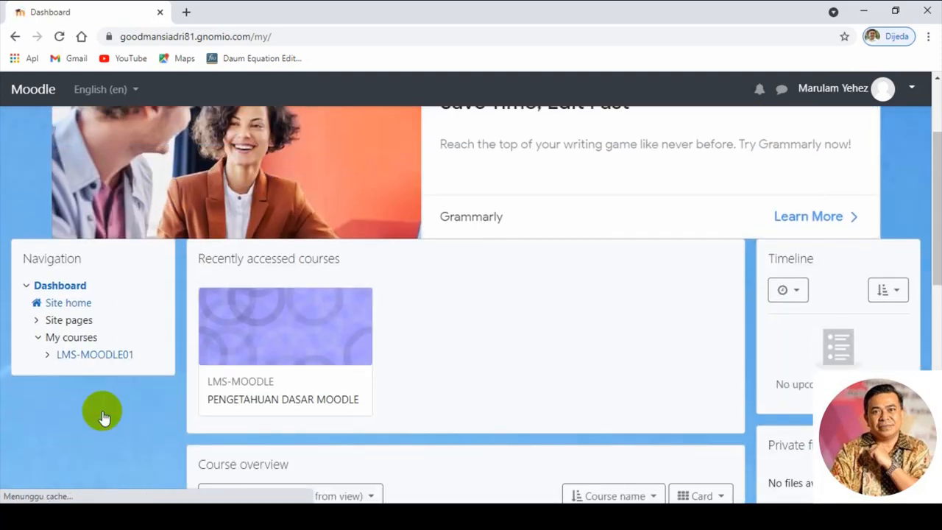
click(90, 356)
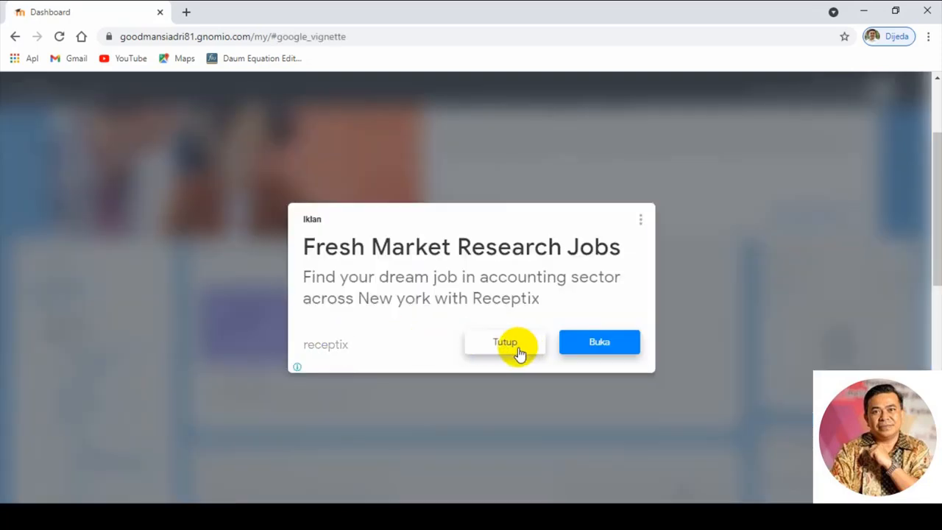
click(504, 346)
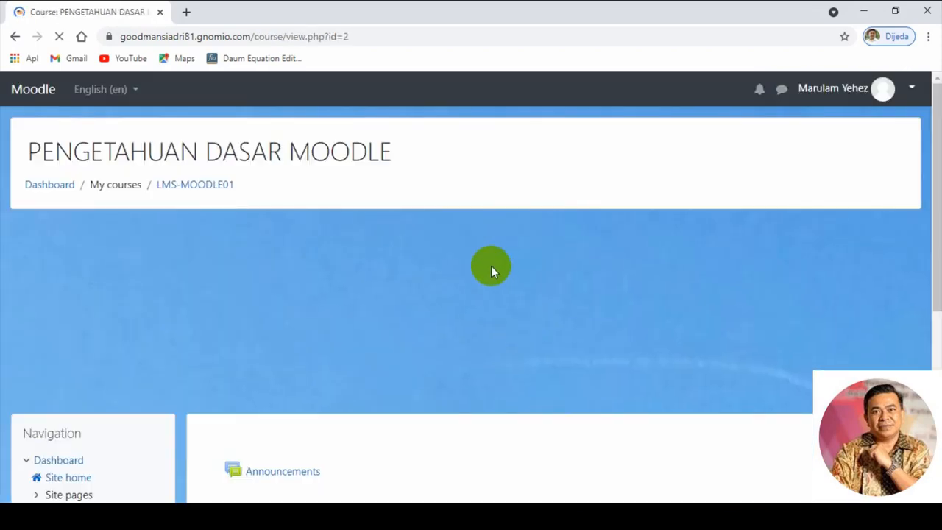
Step: Open the Pengiriman Tugas daru Google Drive activity in the PENGIRIAN TUGAS DARI GOOGLE DRIVE section
scroll(506, 288, down, 5)
scroll(469, 297, up, 1)
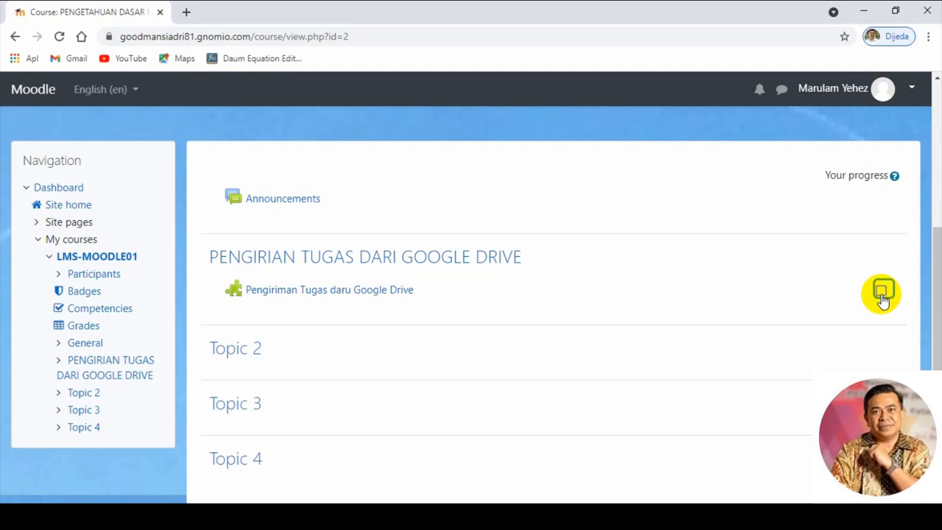
click(344, 291)
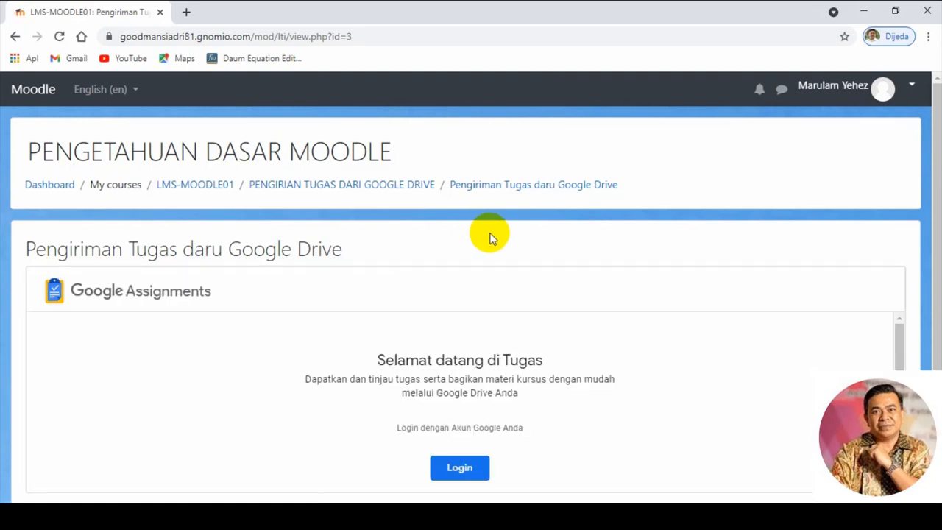
Step: Sign in to Google Assignments with the student's Google e-mail and account password, skipping the offer to add address or recovery details
scroll(489, 254, down, 1)
scroll(500, 321, down, 1)
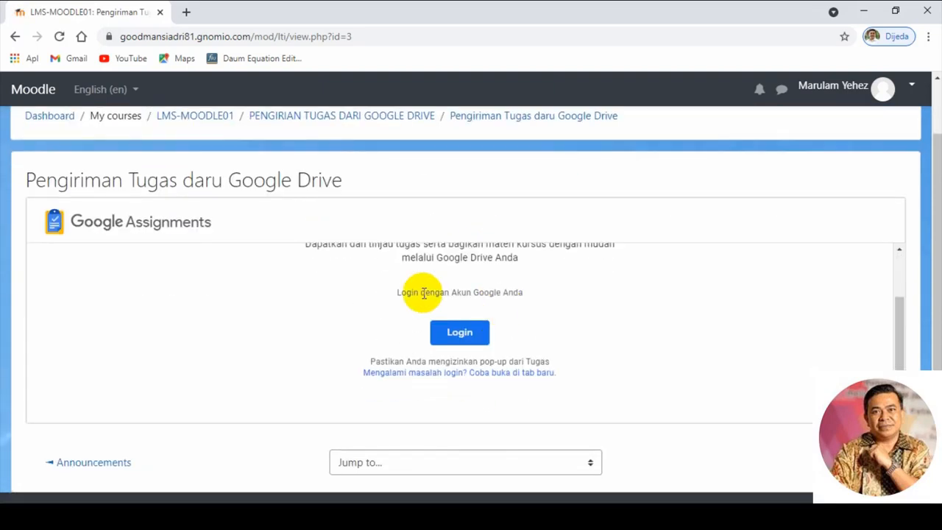
scroll(420, 290, up, 1)
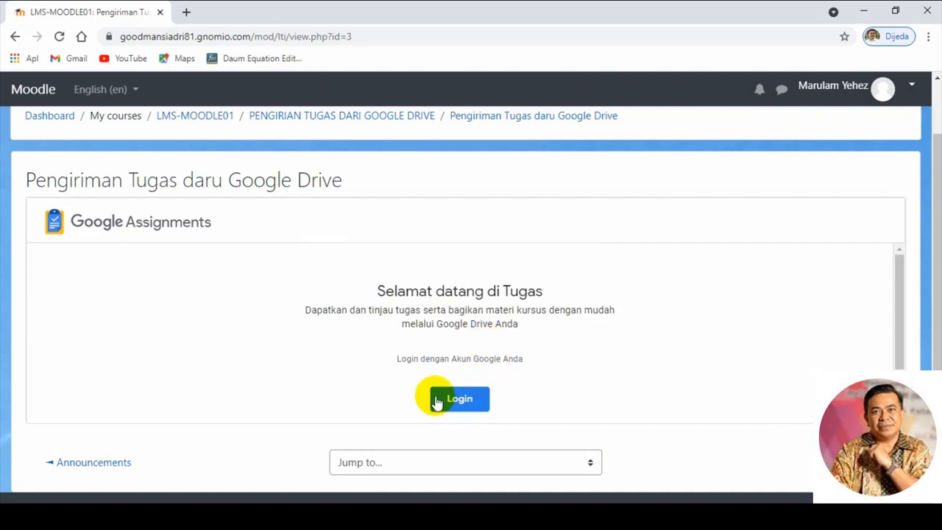
click(461, 401)
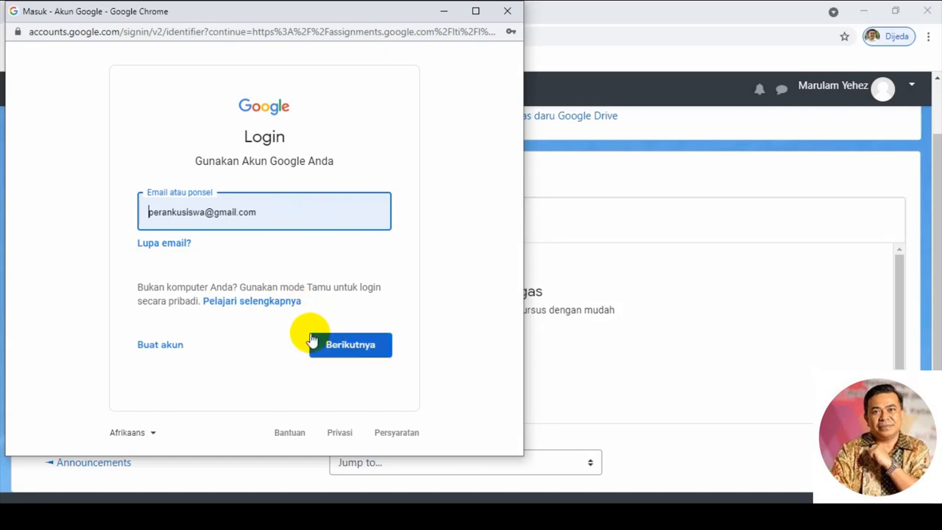
click(350, 345)
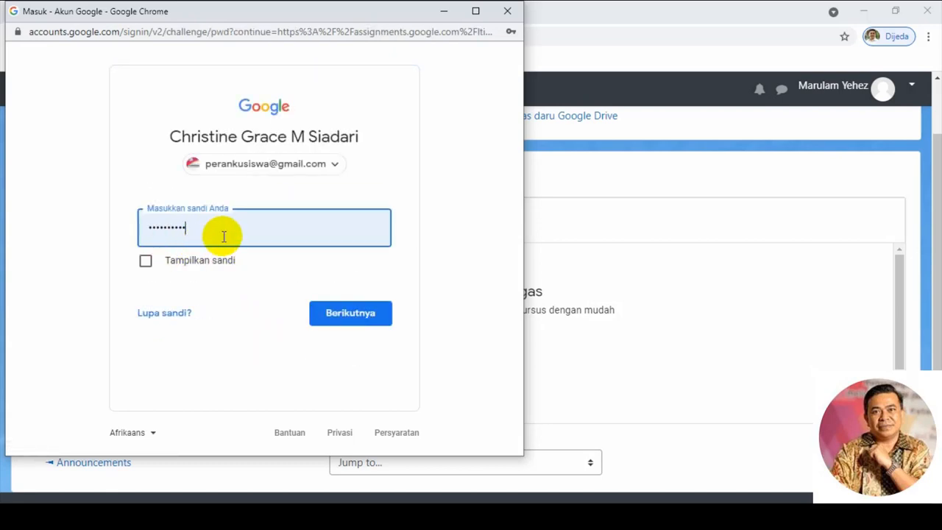
click(350, 314)
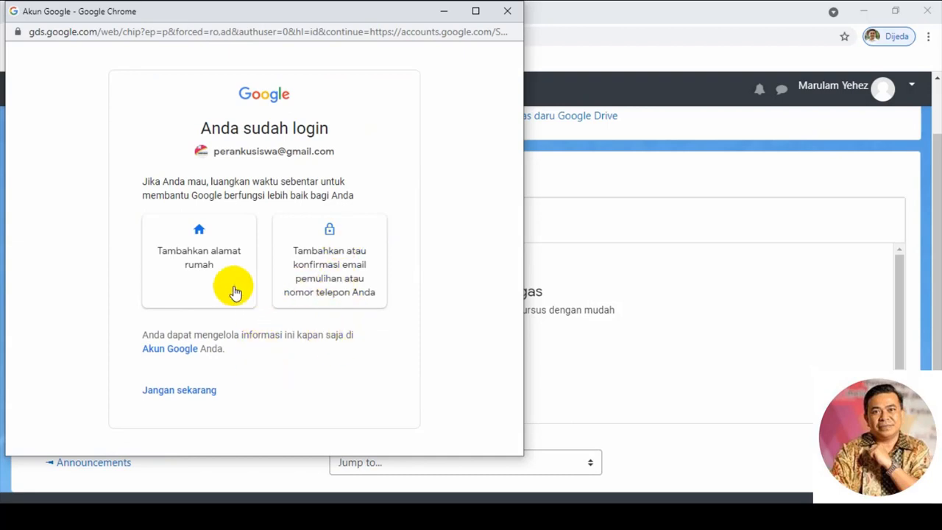
click(194, 392)
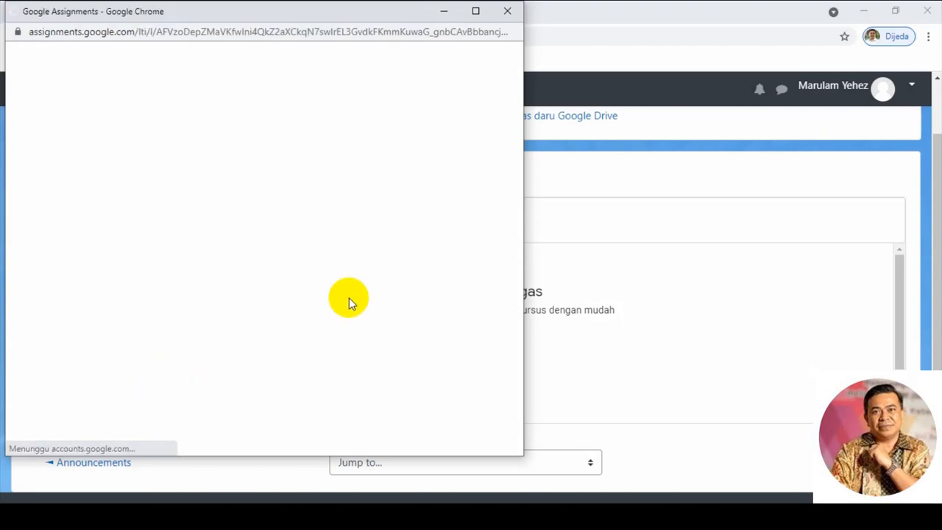
Step: Link the student's Google account to Google Assignments and look over the student's view of the assignment
scroll(397, 317, down, 1)
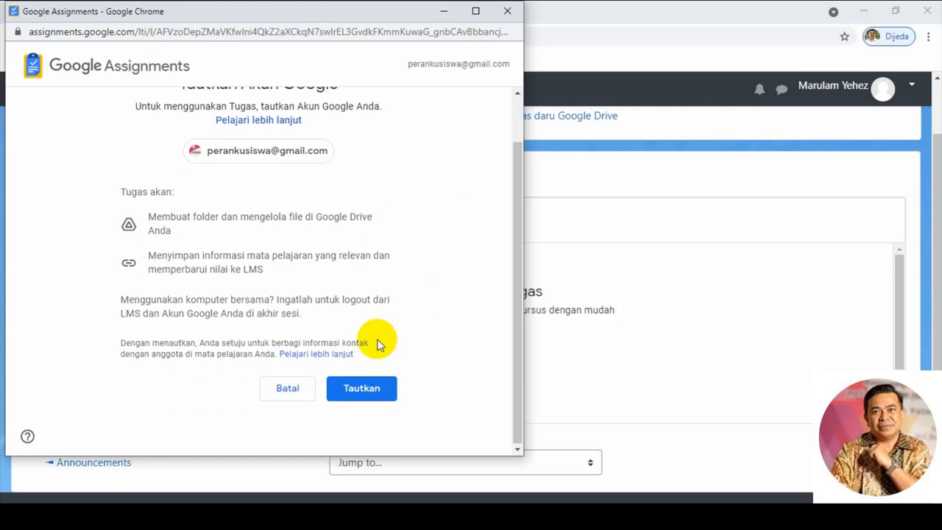
click(359, 390)
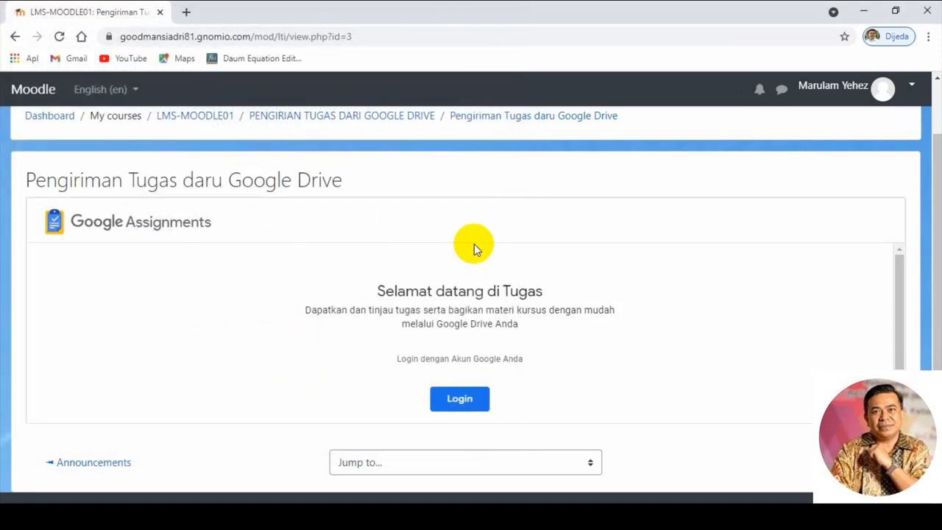
scroll(507, 298, down, 2)
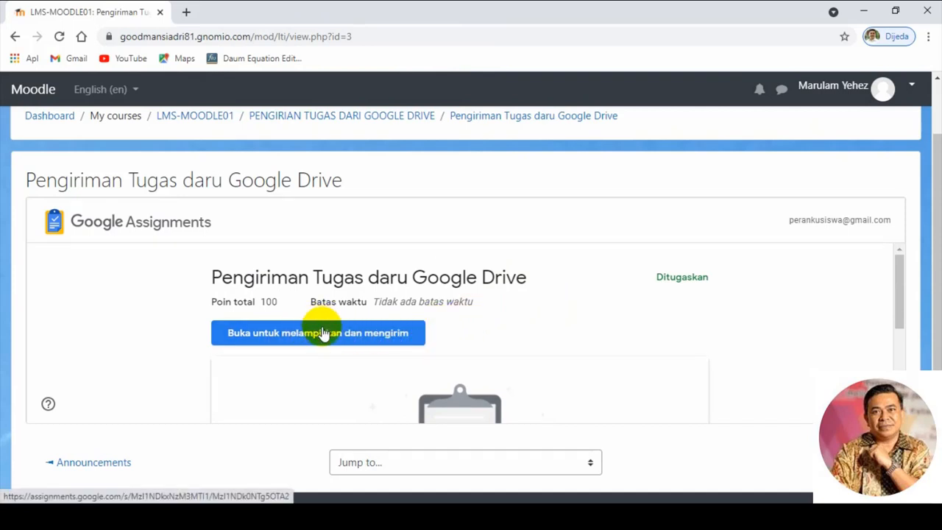
Step: Open the Pengiriman Tugas daru Google Drive assignment in its own Google Assignments page for attaching and submitting files
scroll(357, 338, down, 3)
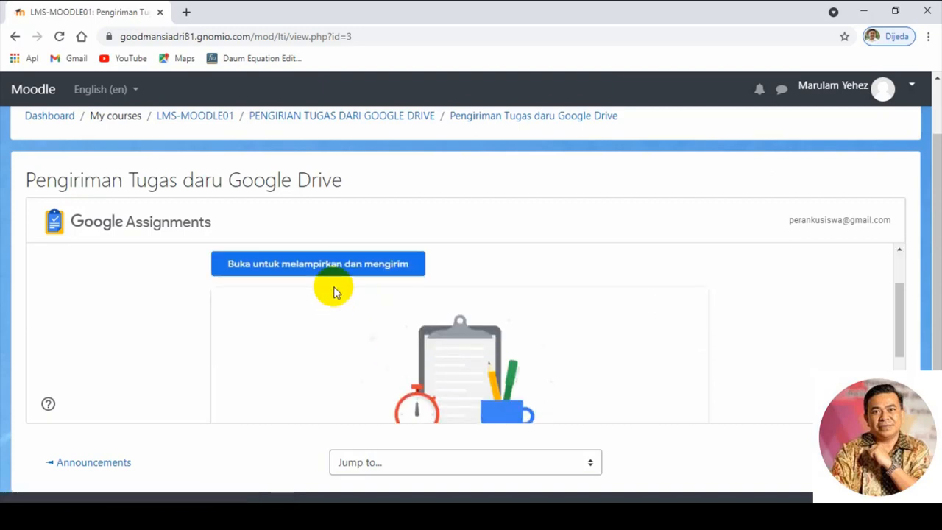
scroll(334, 293, down, 1)
scroll(344, 305, up, 1)
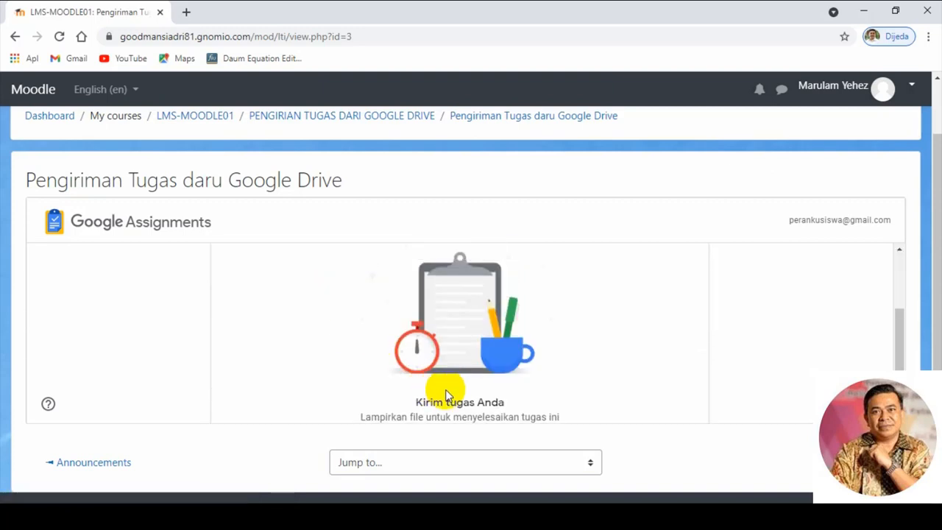
scroll(440, 375, up, 1)
scroll(440, 376, up, 2)
click(311, 276)
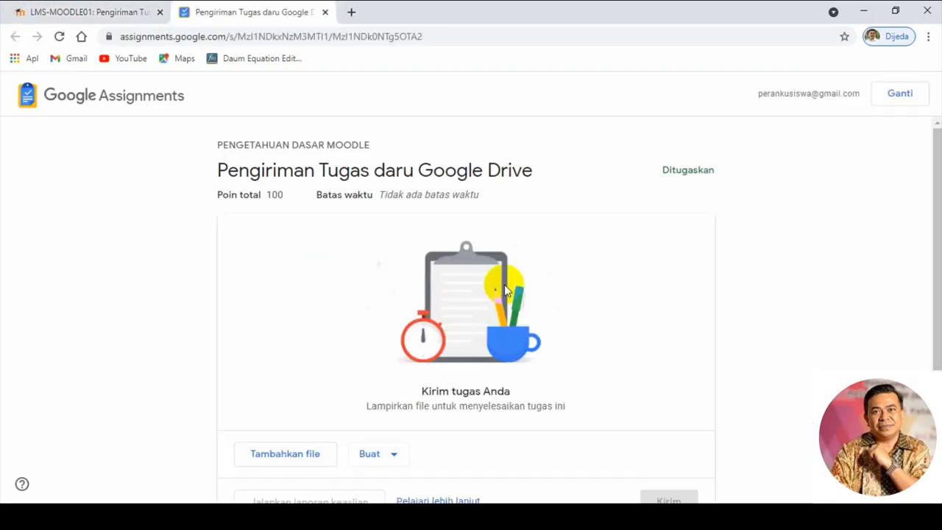
Step: Look over the submission page and the file types offered for creating a new attachment
scroll(399, 274, down, 1)
scroll(393, 272, up, 1)
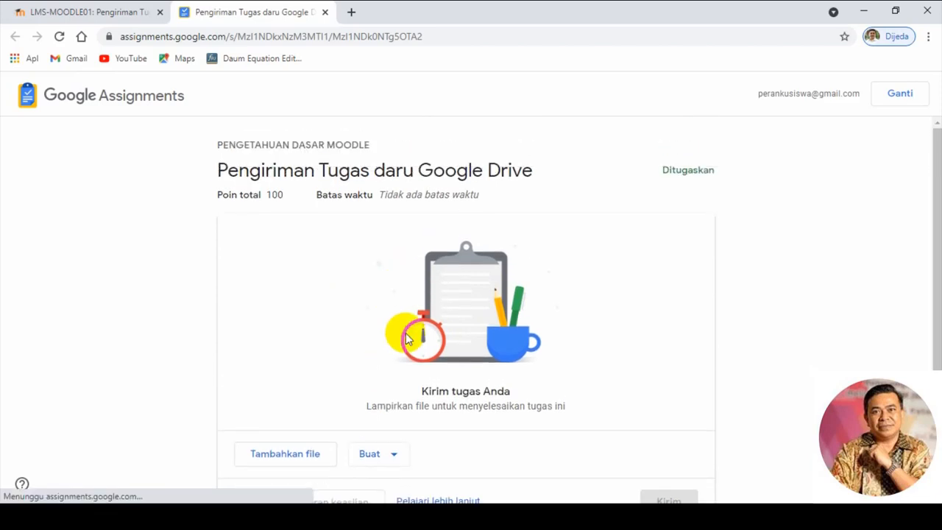
scroll(407, 346, down, 1)
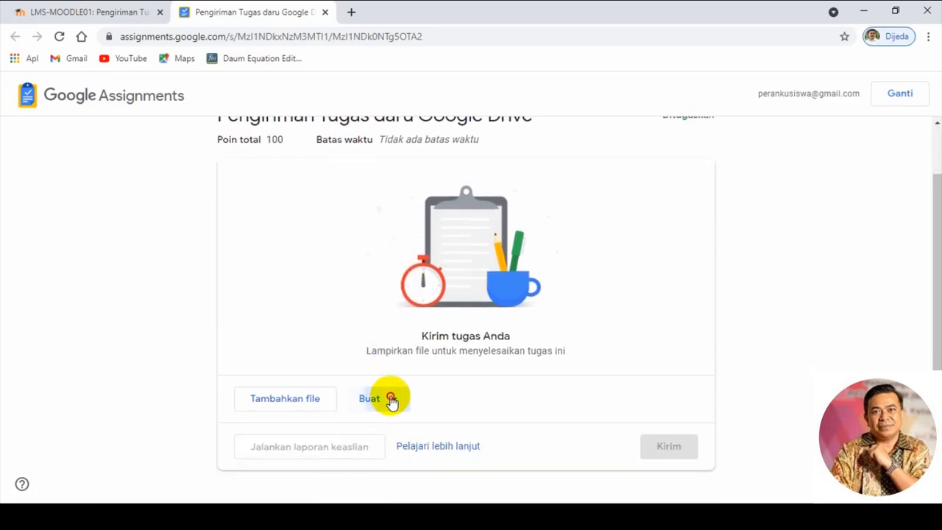
click(391, 398)
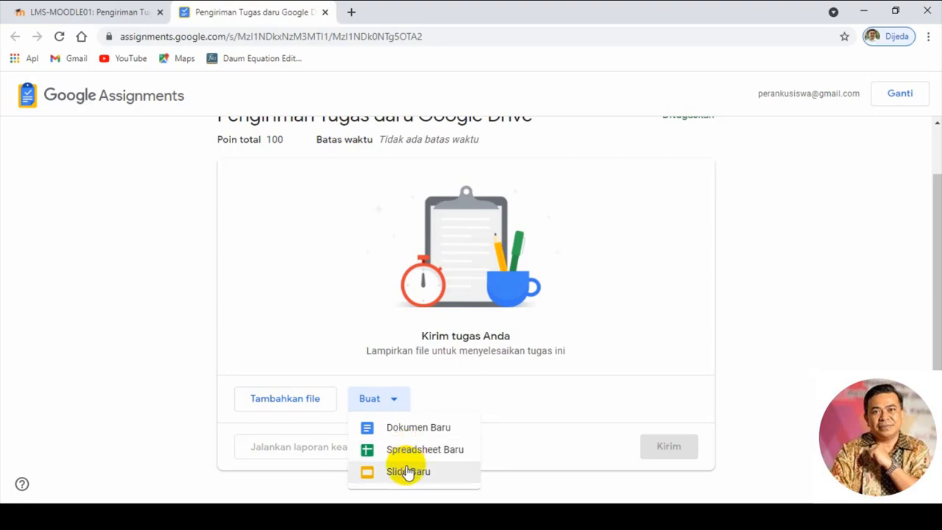
click(280, 336)
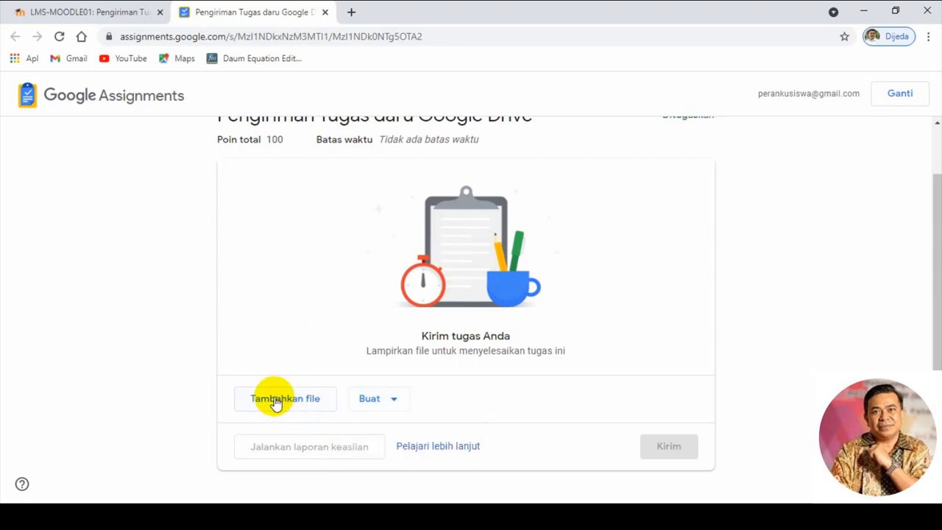
Step: Try to attach limit.doc from the recent Google Drive files to the assignment
click(276, 401)
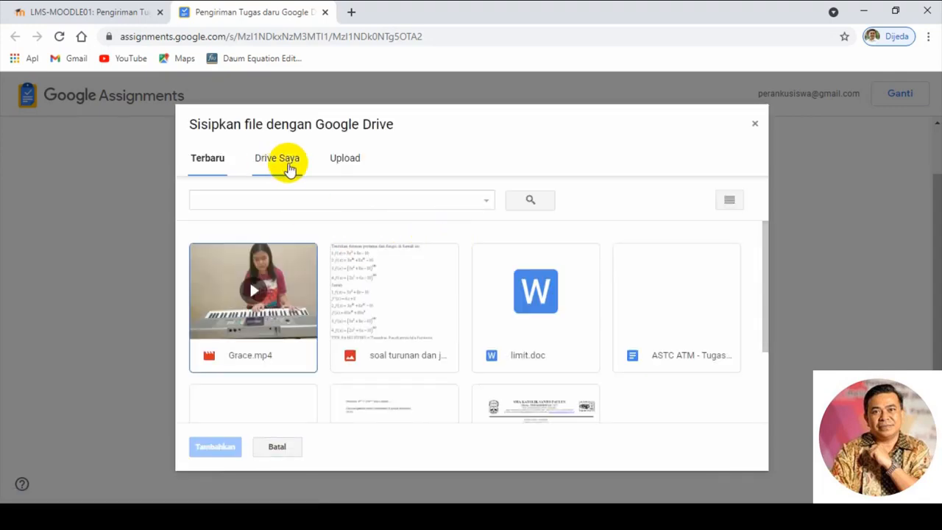
click(534, 332)
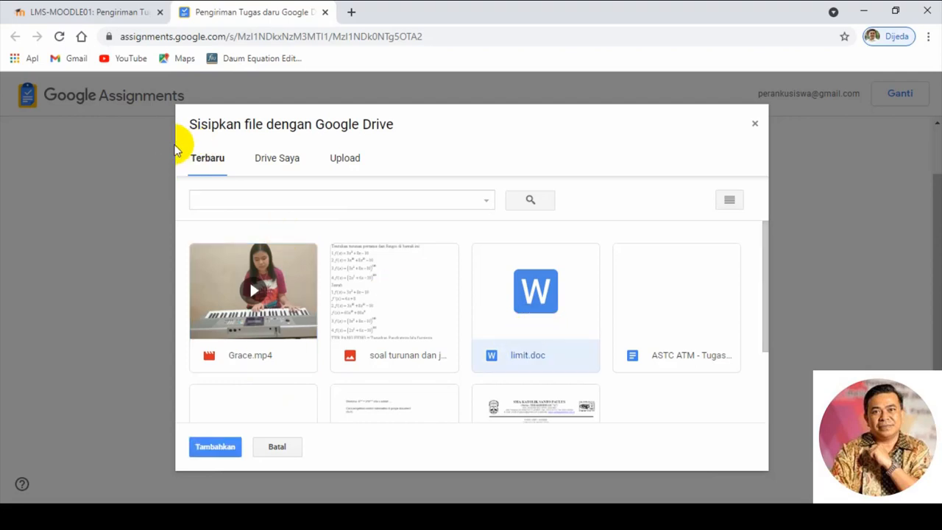
click(216, 446)
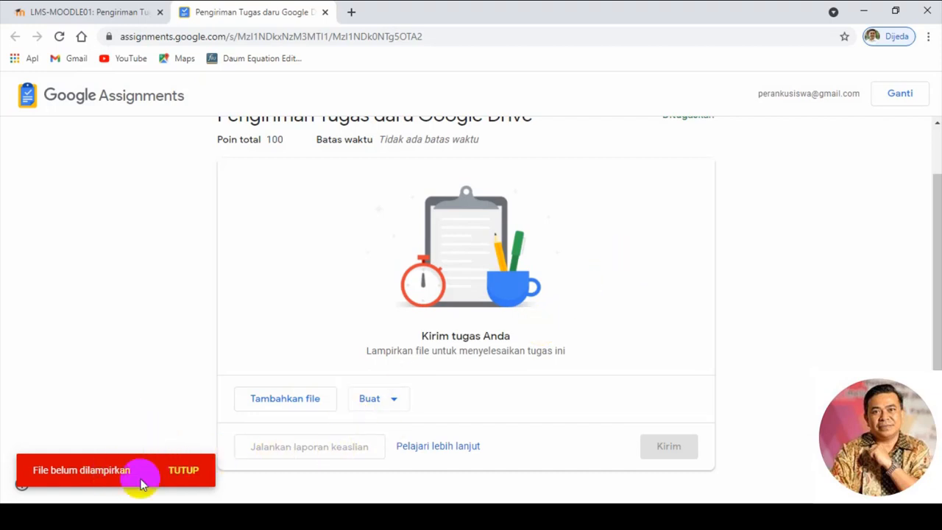
click(173, 478)
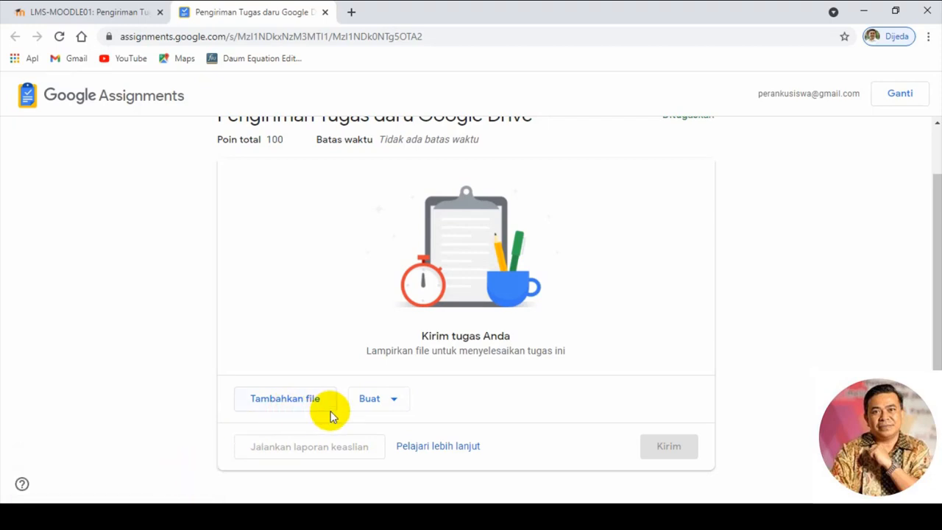
Step: Attach ASTC ATM - limit aljabar peltam from the recent Google Drive files and dismiss the originality report hint
scroll(414, 291, up, 2)
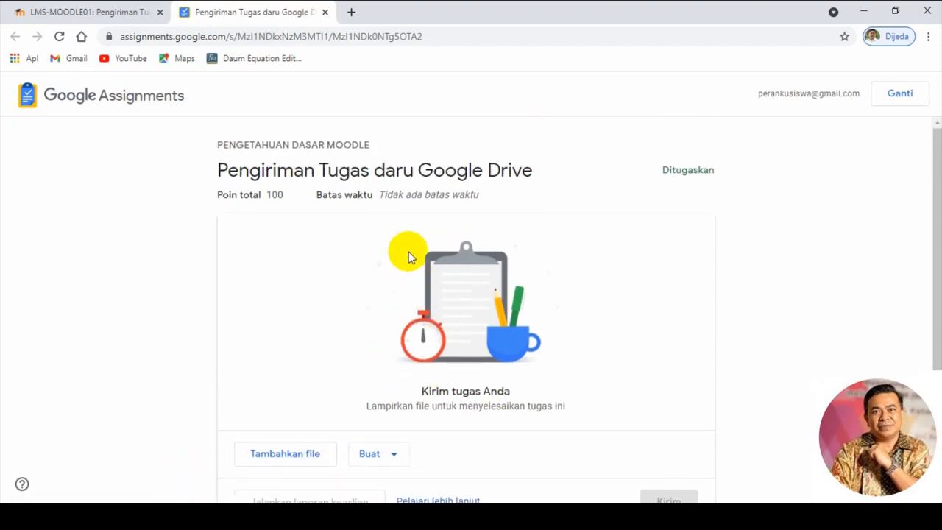
scroll(414, 261, down, 2)
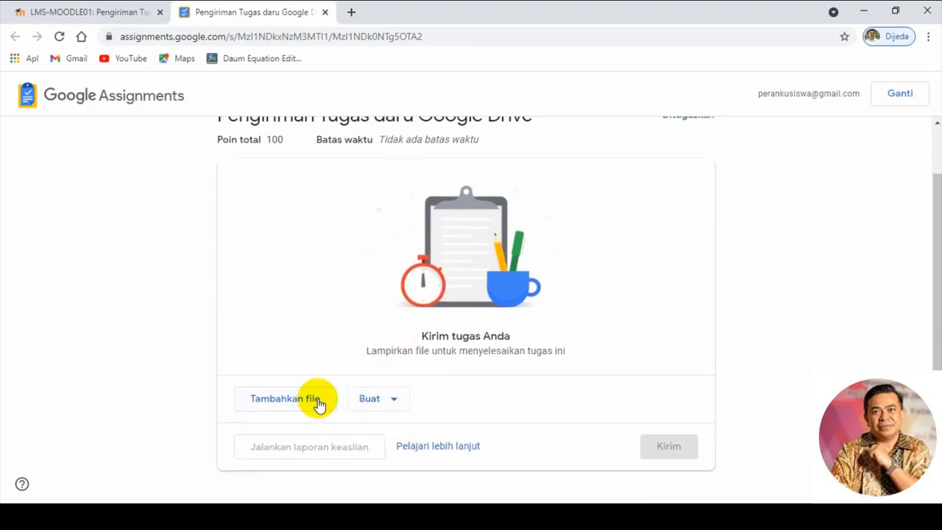
scroll(375, 258, up, 2)
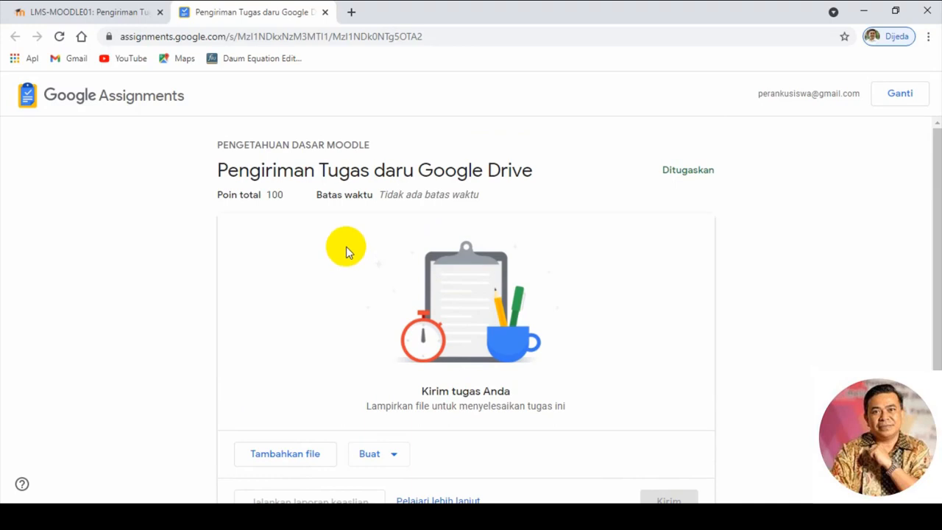
scroll(389, 259, down, 2)
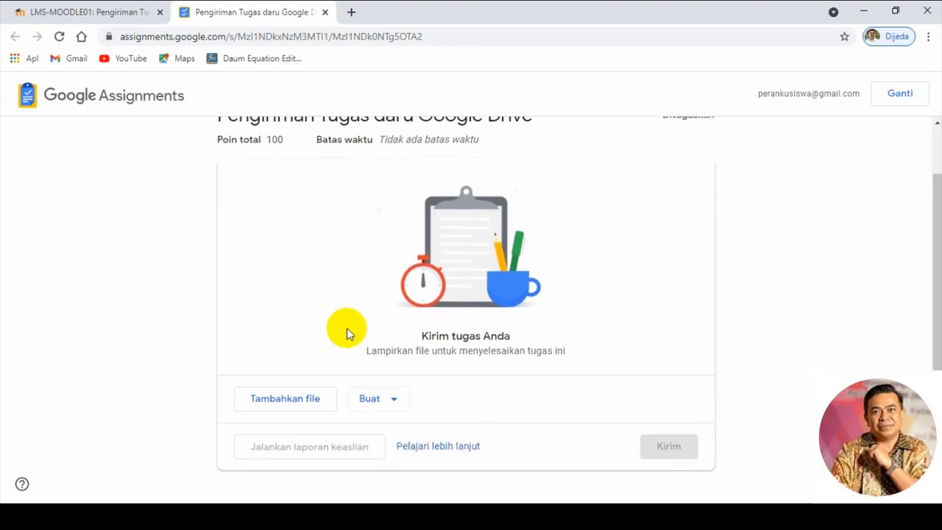
click(322, 401)
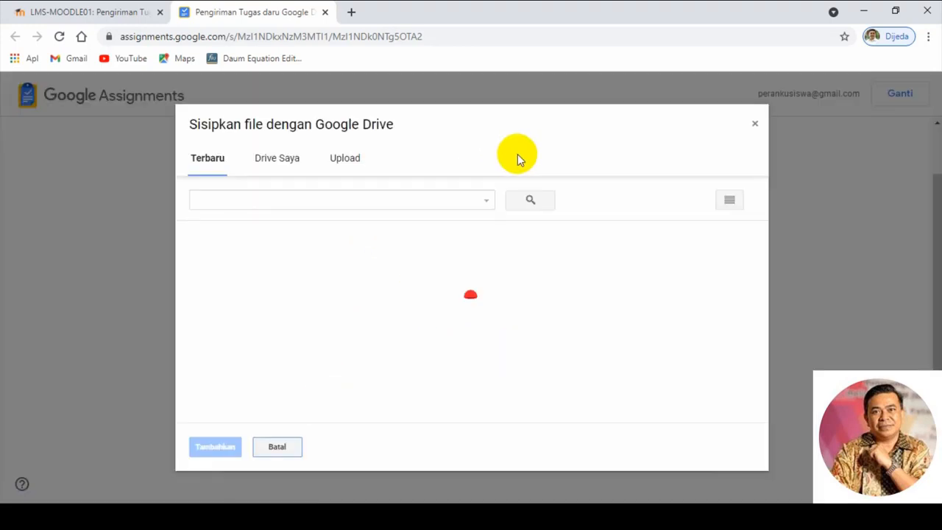
scroll(599, 302, down, 2)
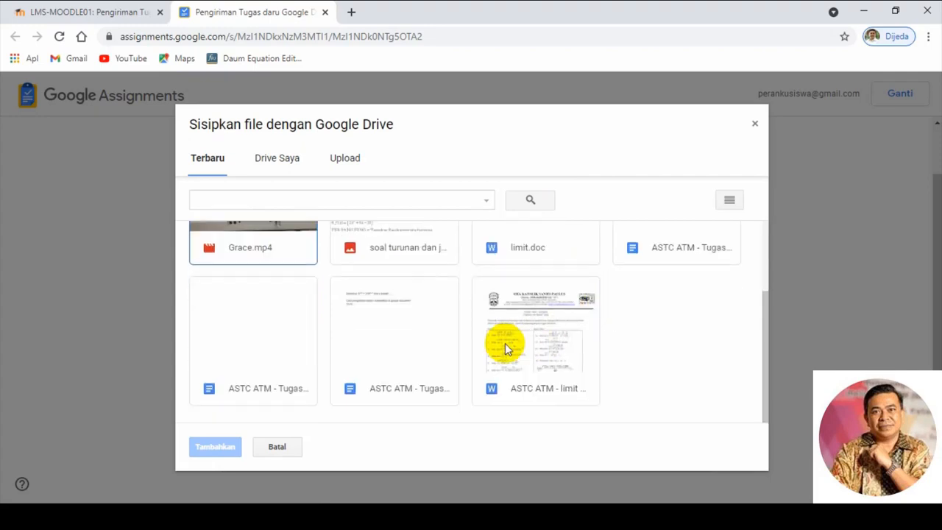
scroll(507, 358, down, 1)
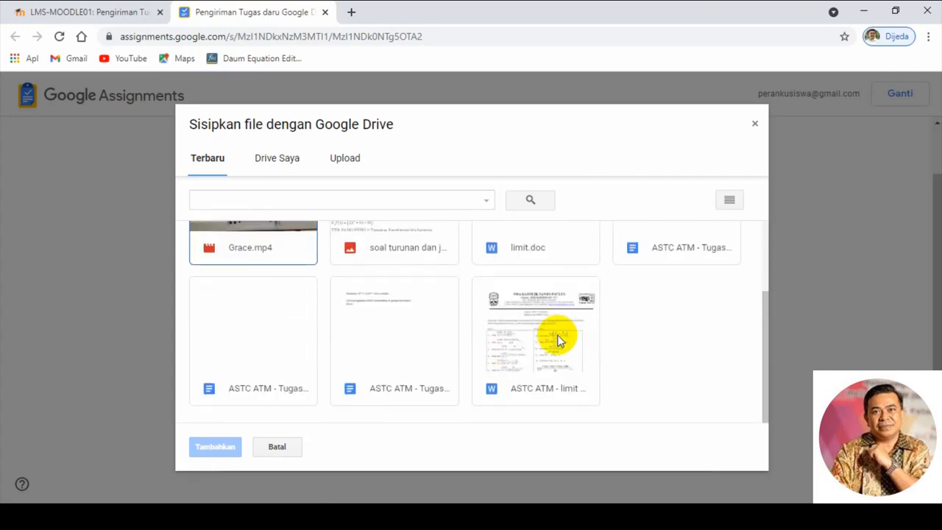
click(521, 361)
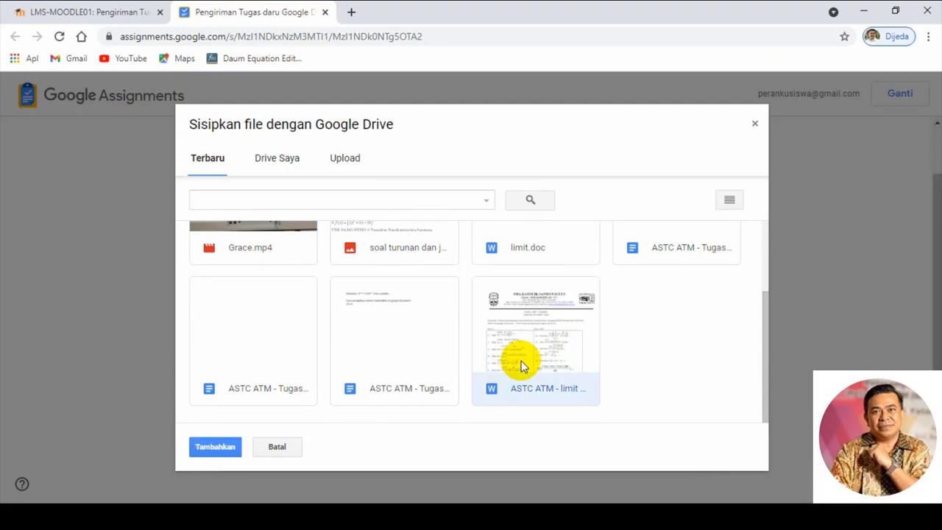
click(221, 448)
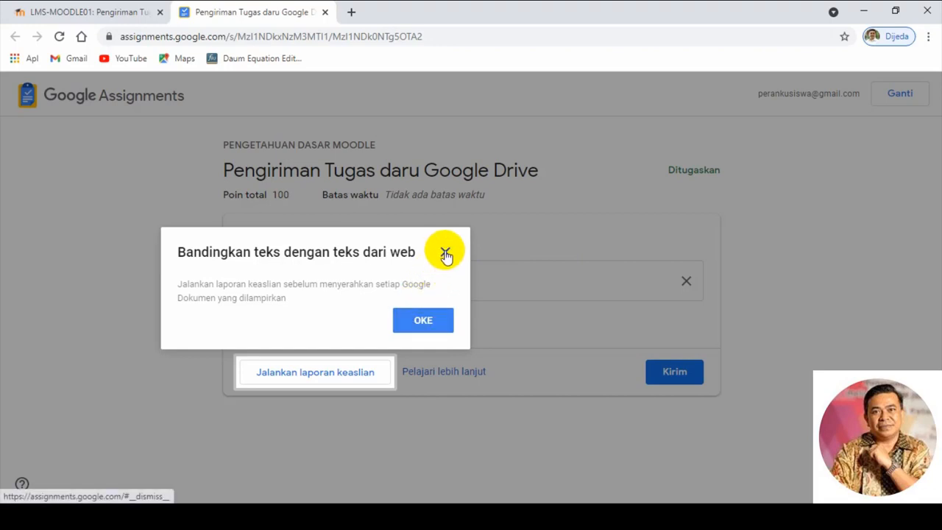
click(445, 253)
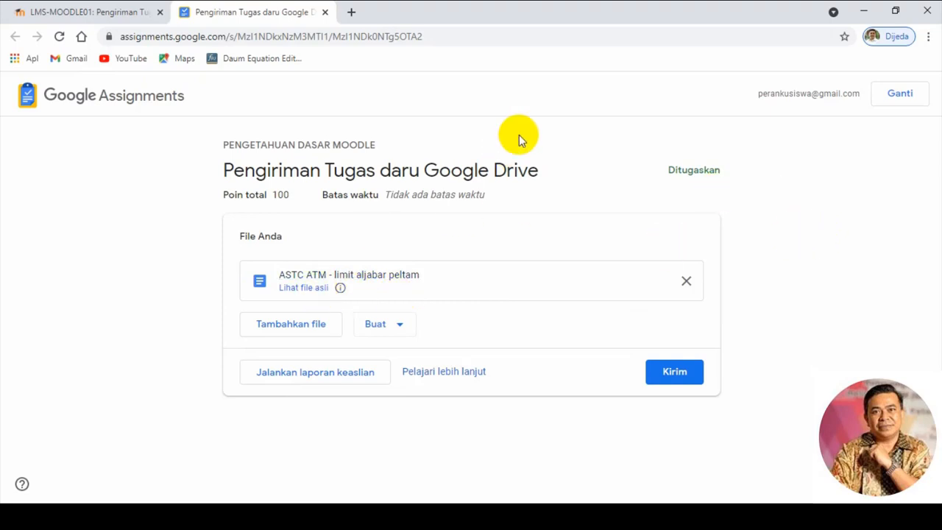
Step: View the original file of the attached limit aljabar document, declining the Docs editing offer, and close it
click(298, 288)
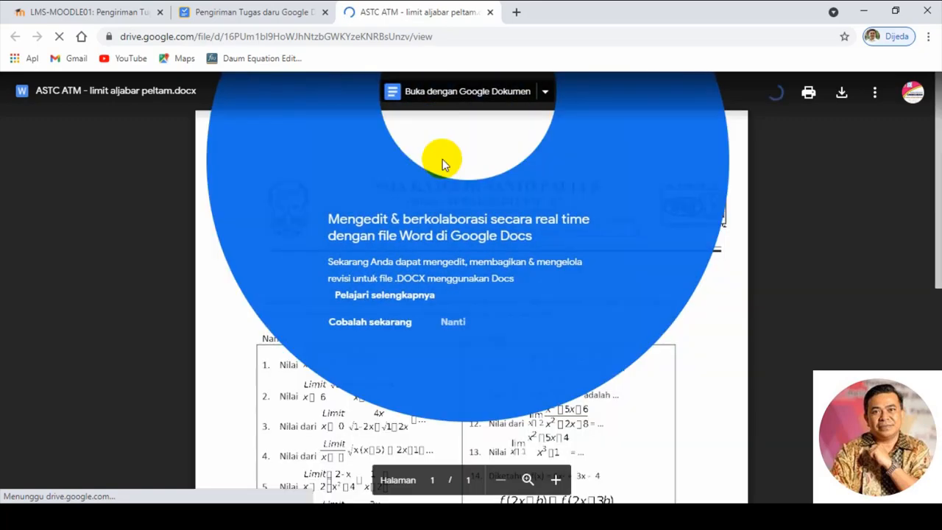
click(453, 324)
scroll(542, 301, down, 2)
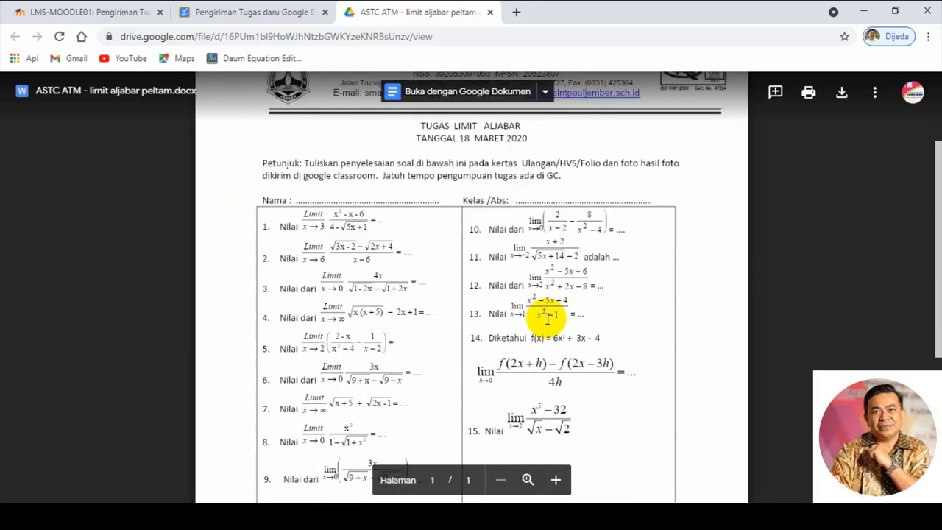
scroll(548, 318, up, 3)
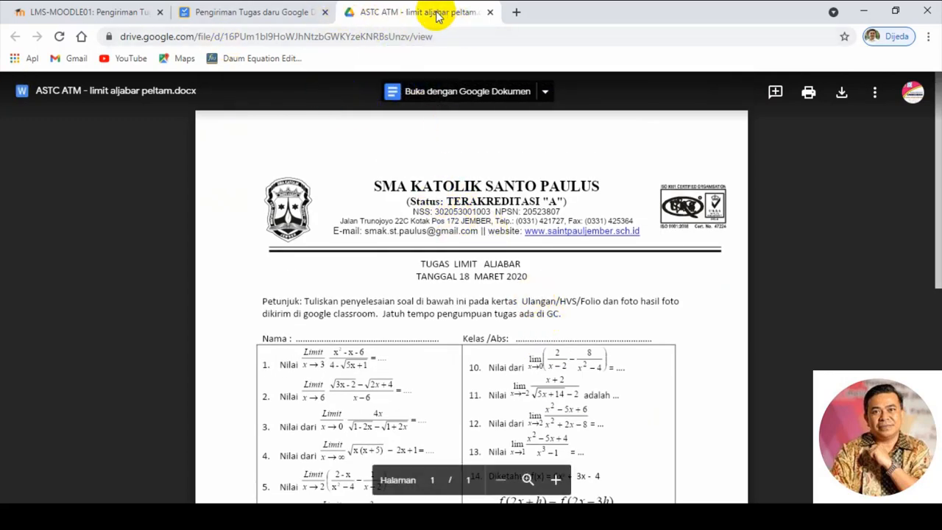
click(490, 13)
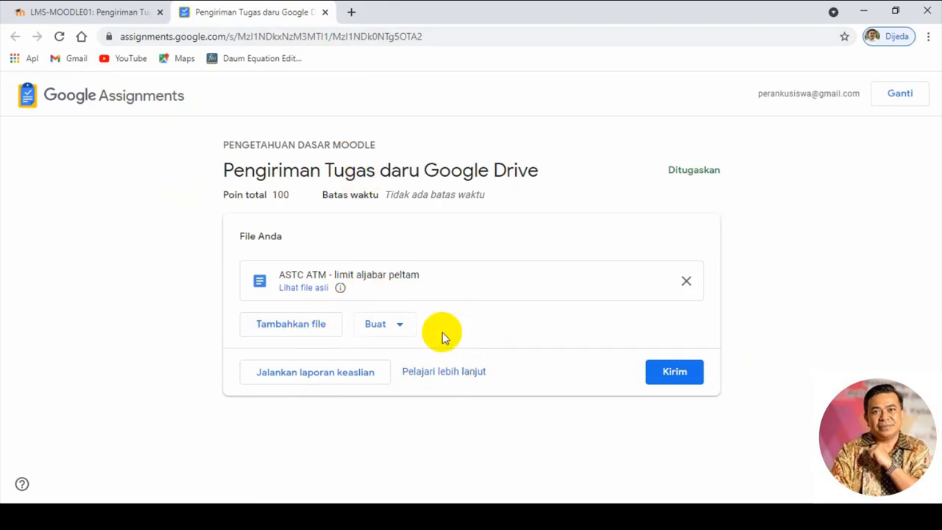
Step: Create a new Google document as a second attachment and open it for editing
click(398, 327)
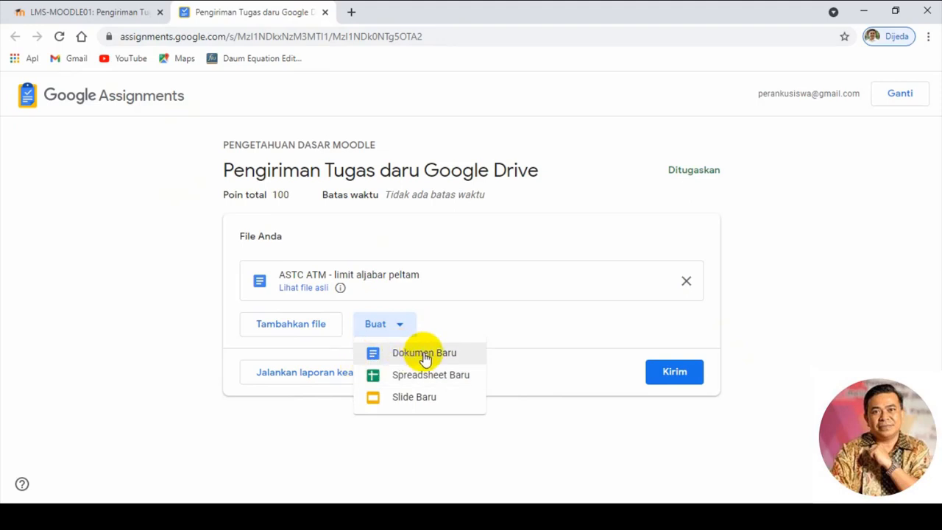
click(425, 355)
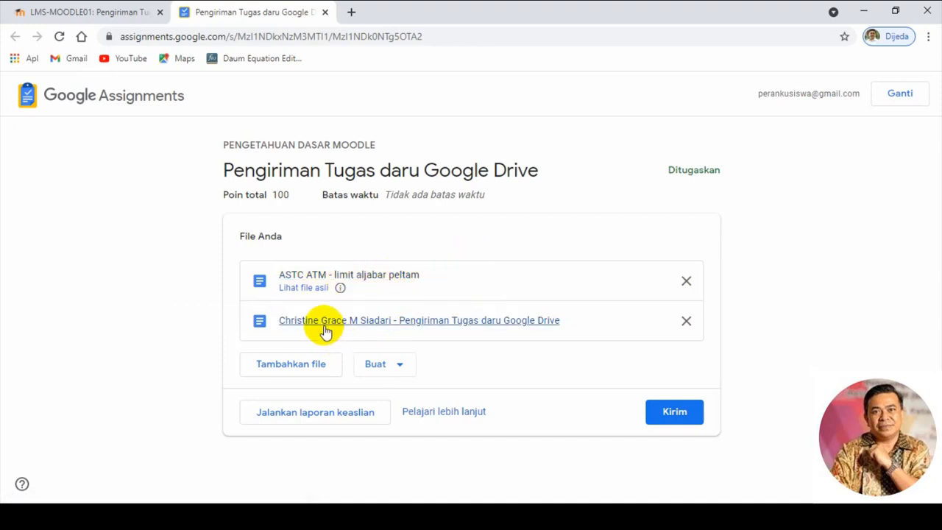
click(432, 323)
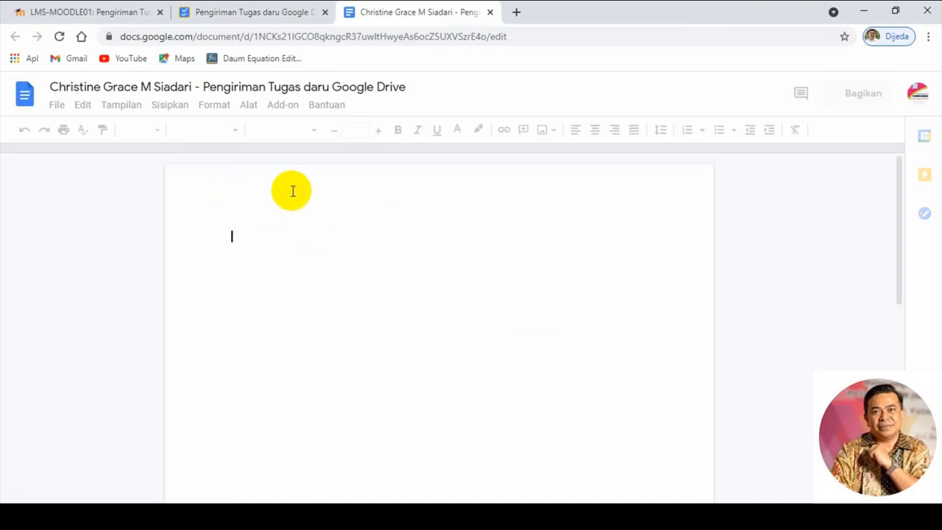
Step: Copy the new document's full title into its body, dismissing the citation tip, and return to the Moodle activity page
click(204, 82)
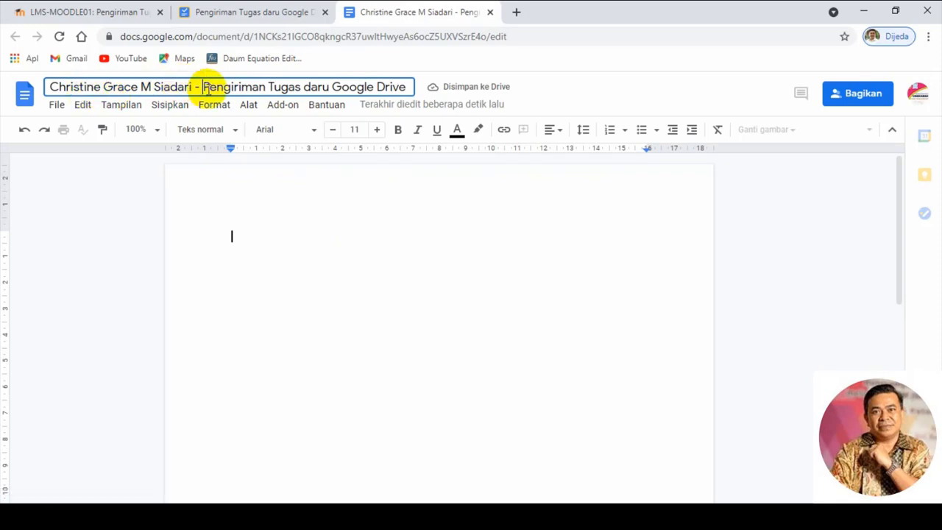
drag(209, 86, 327, 88)
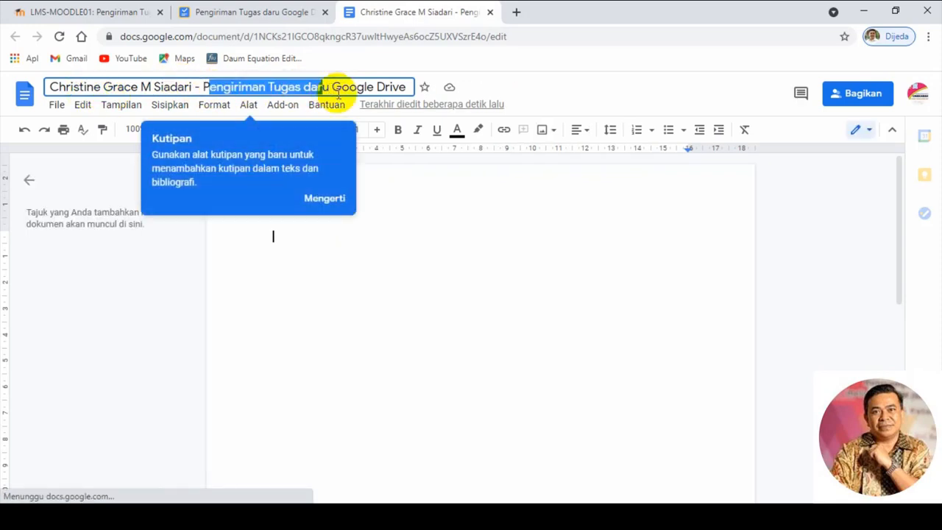
click(374, 78)
click(376, 85)
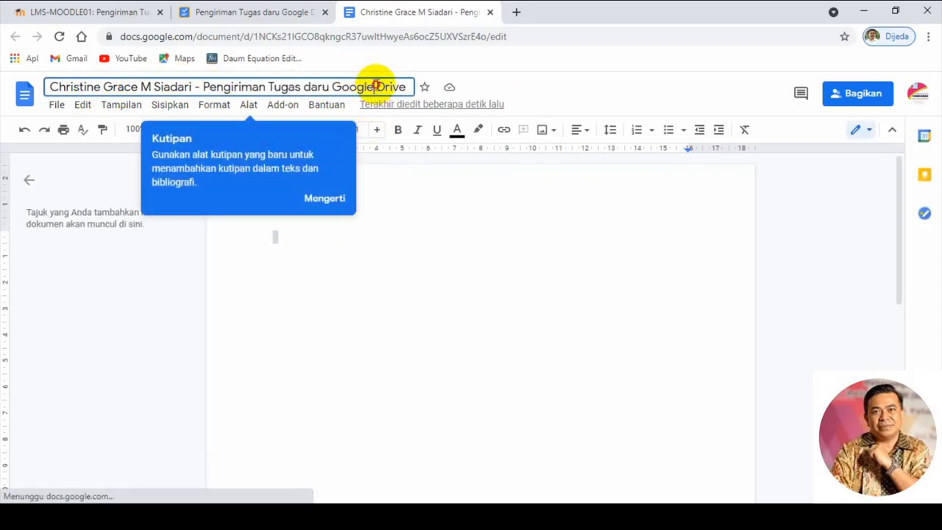
triple_click(377, 87)
key(ctrl+c)
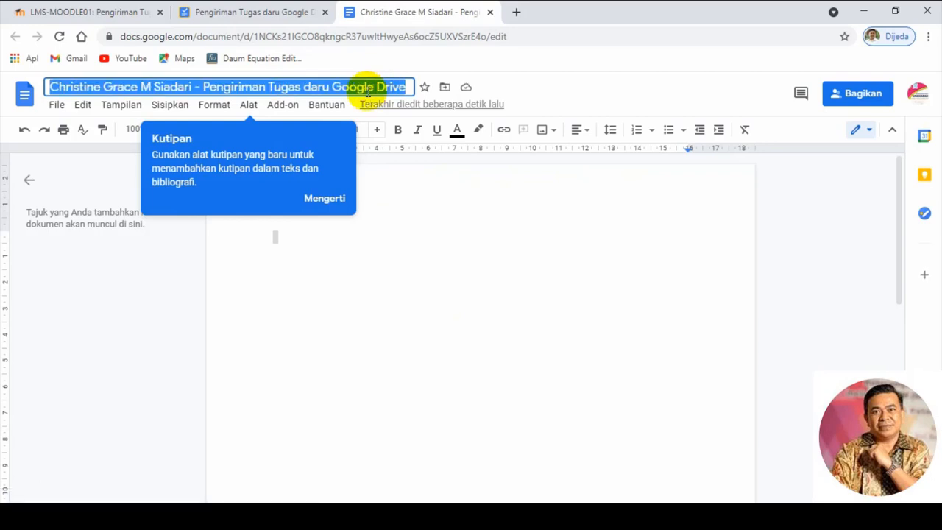
click(421, 211)
click(324, 200)
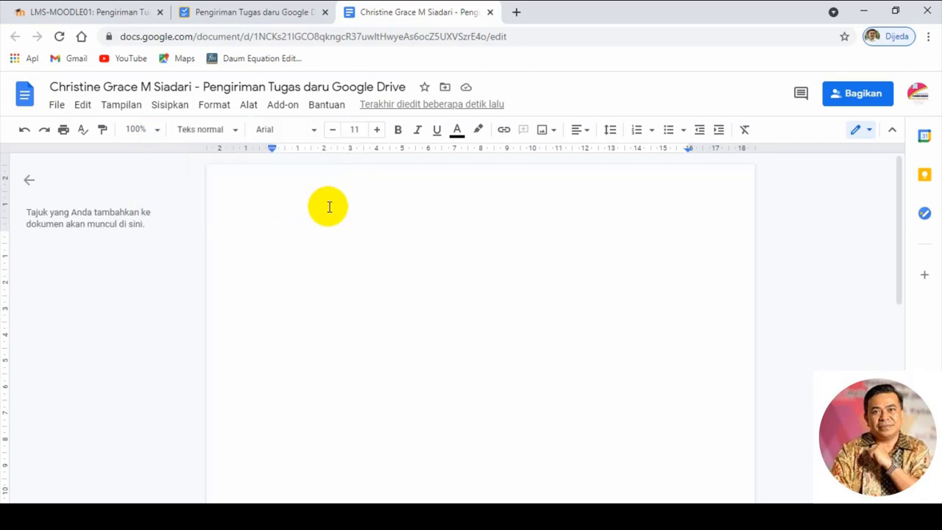
key(ctrl+v)
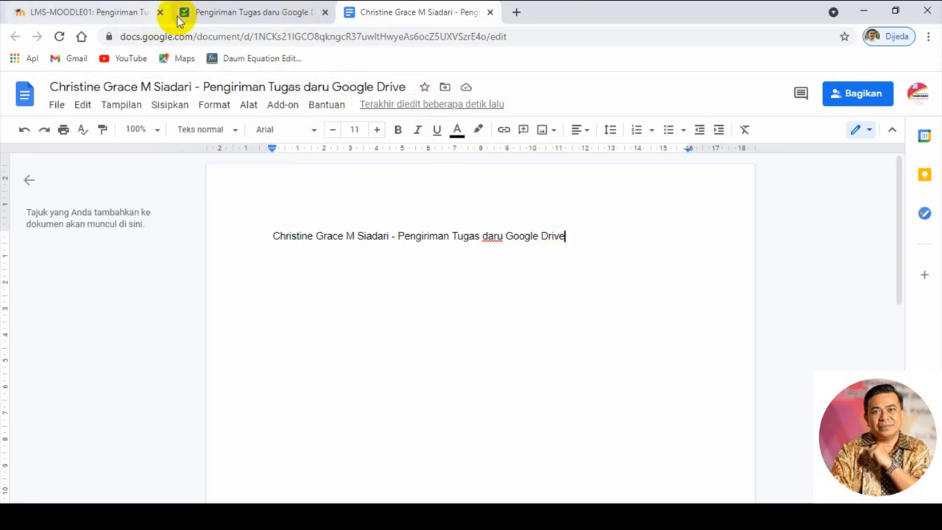
click(110, 12)
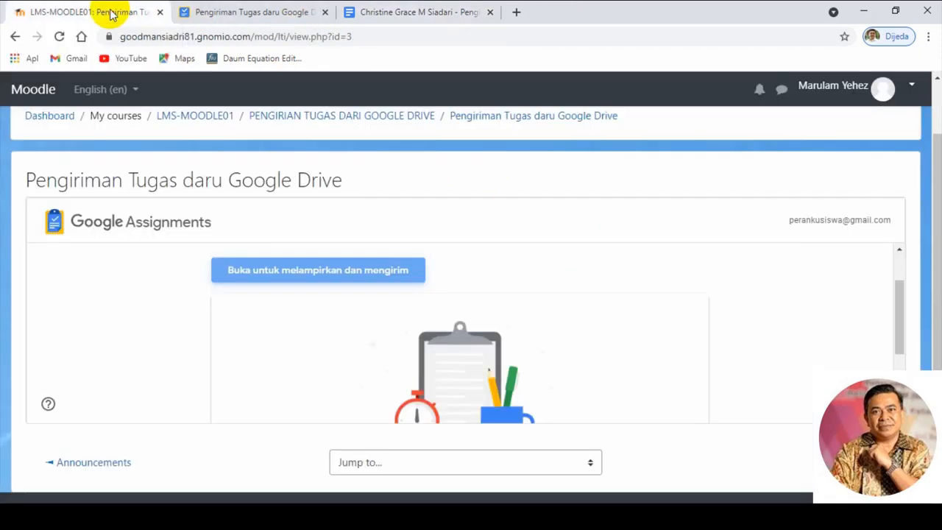
Step: Check the Moodle activity page, reopen the newly created Google document from the assignment's attachments, and return to the Google Assignments page
scroll(546, 335, down, 3)
scroll(549, 335, down, 1)
scroll(545, 316, up, 5)
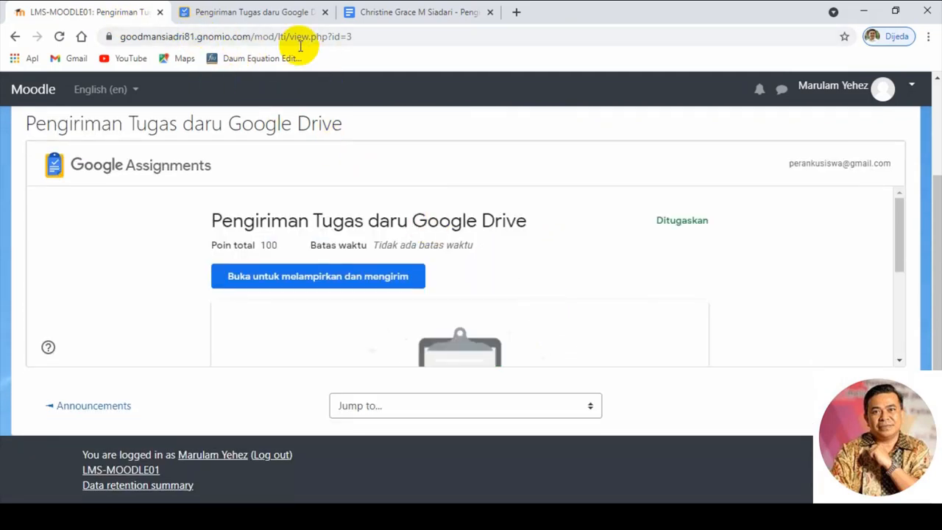
click(242, 18)
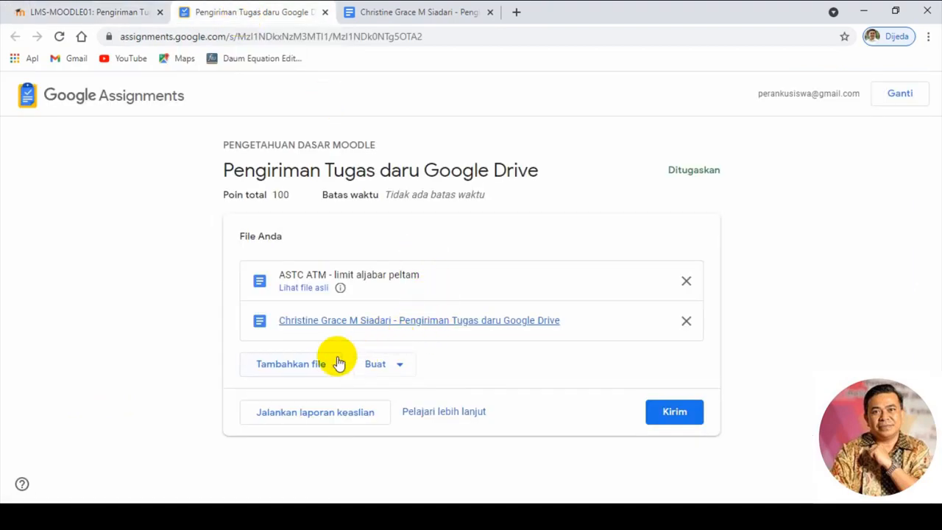
click(395, 321)
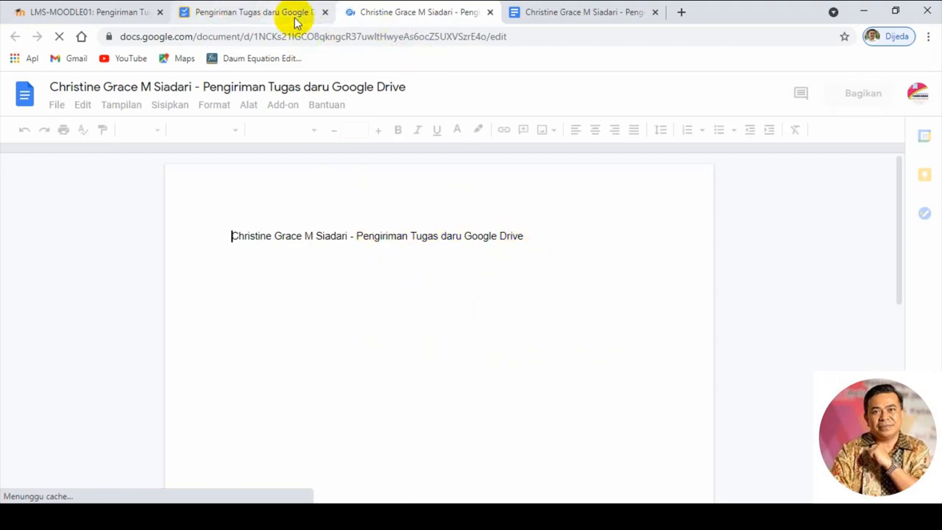
click(245, 13)
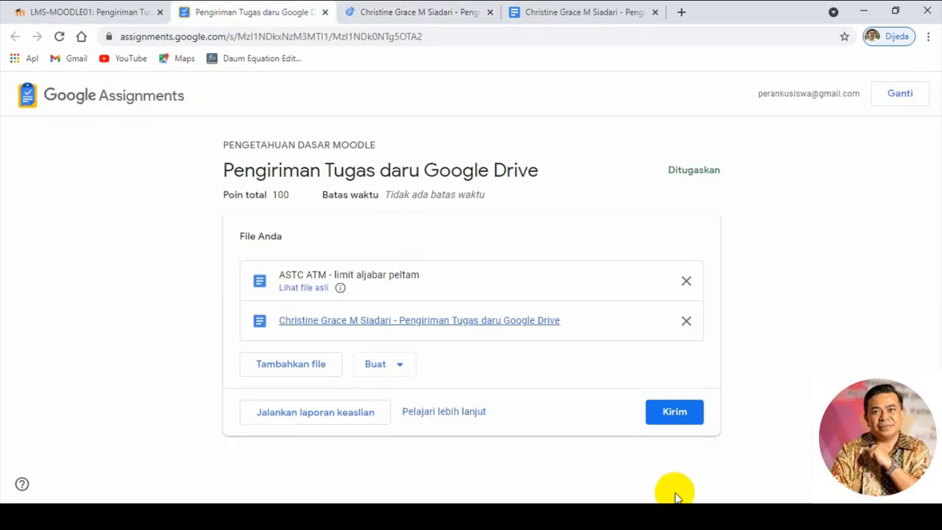
Step: Submit the assignment with both attached Google documents and review the submitted work page
click(675, 414)
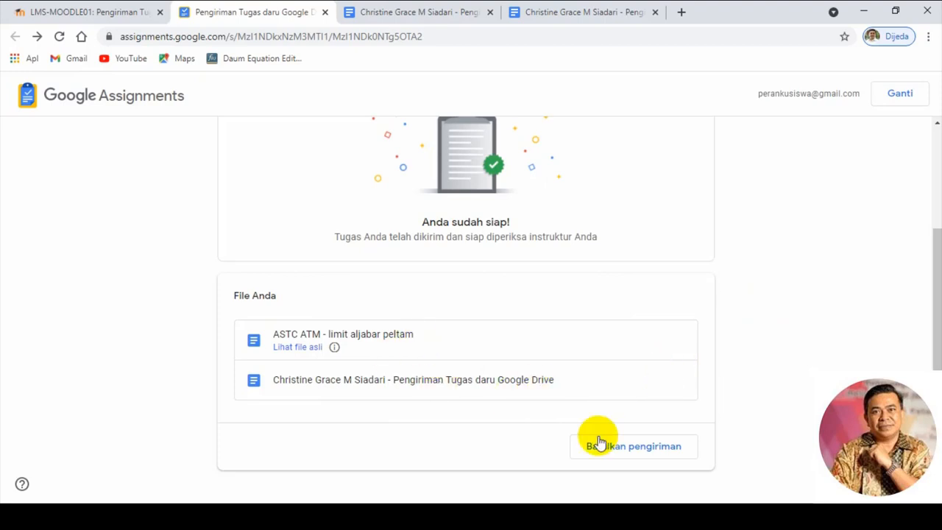
scroll(559, 257, up, 3)
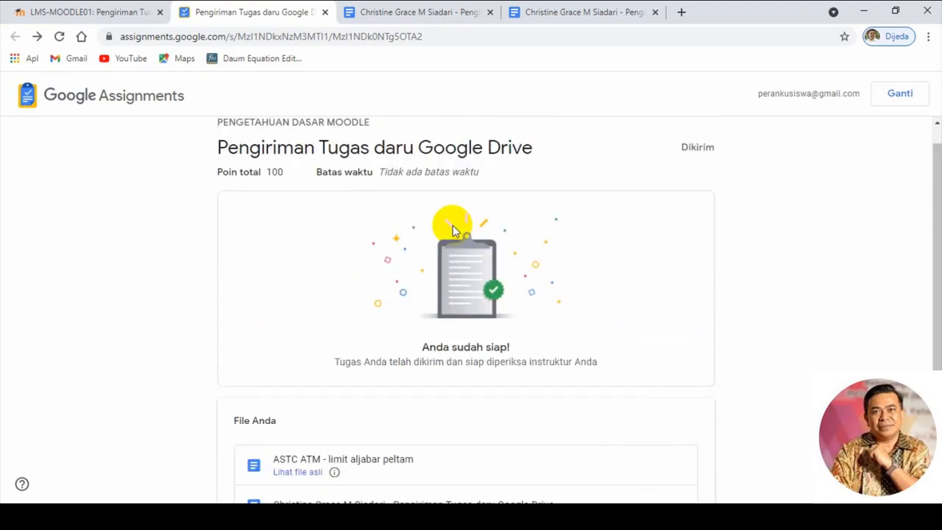
scroll(389, 296, down, 2)
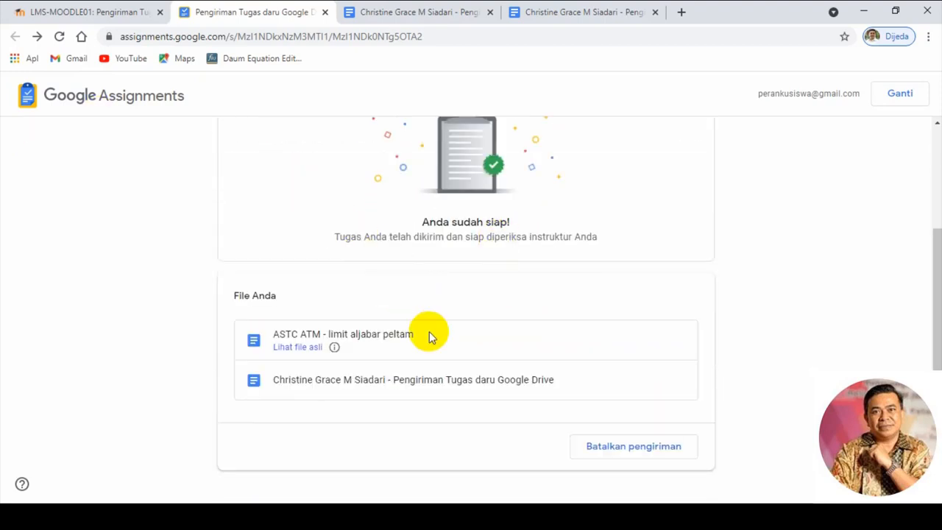
scroll(405, 261, up, 2)
scroll(441, 257, down, 2)
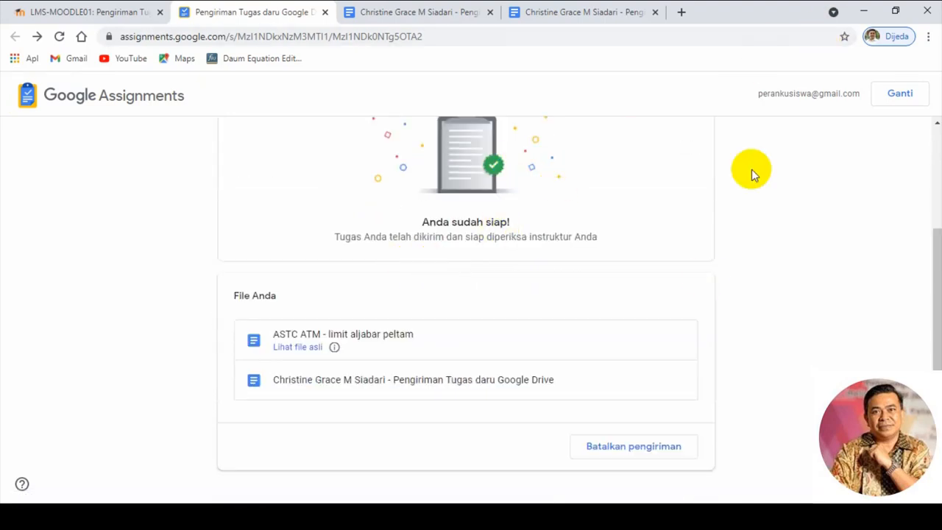
Step: Switch to the browser window signed in as the Moodle admin user and look over the assignment activity page
click(474, 516)
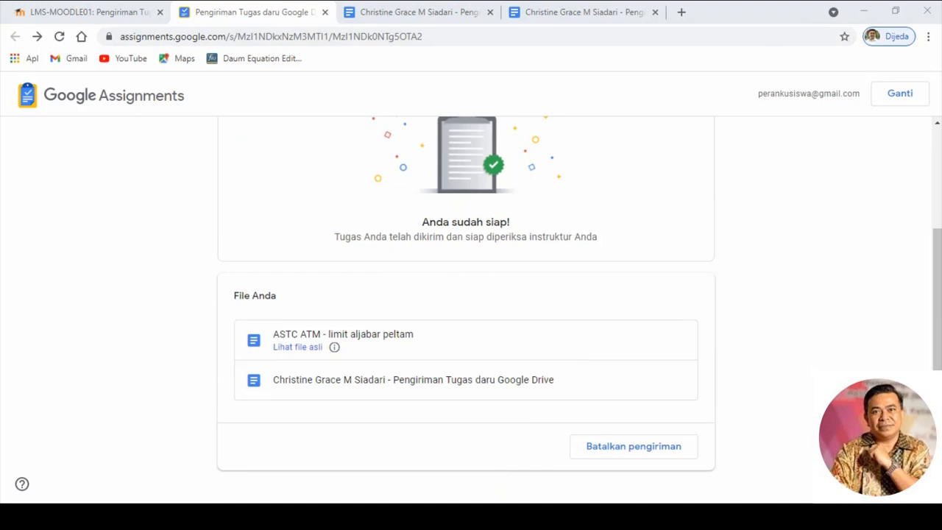
click(338, 517)
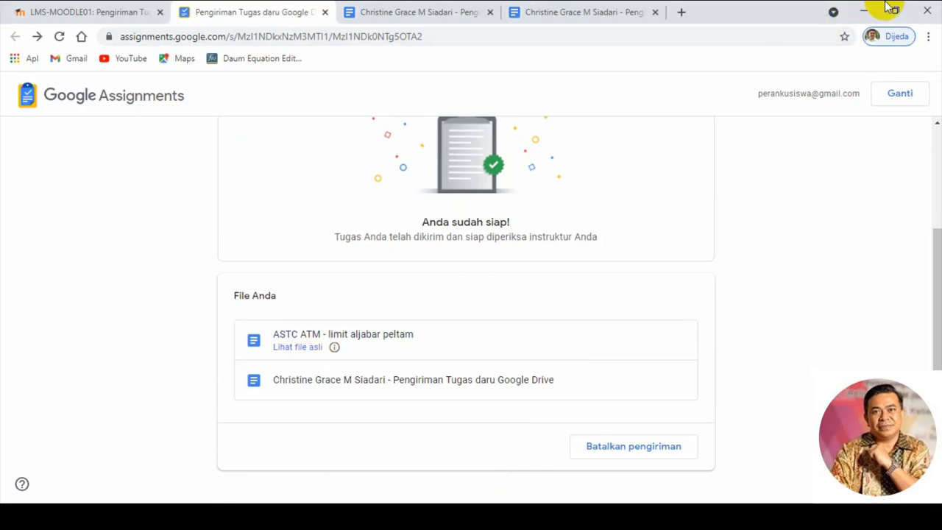
click(865, 13)
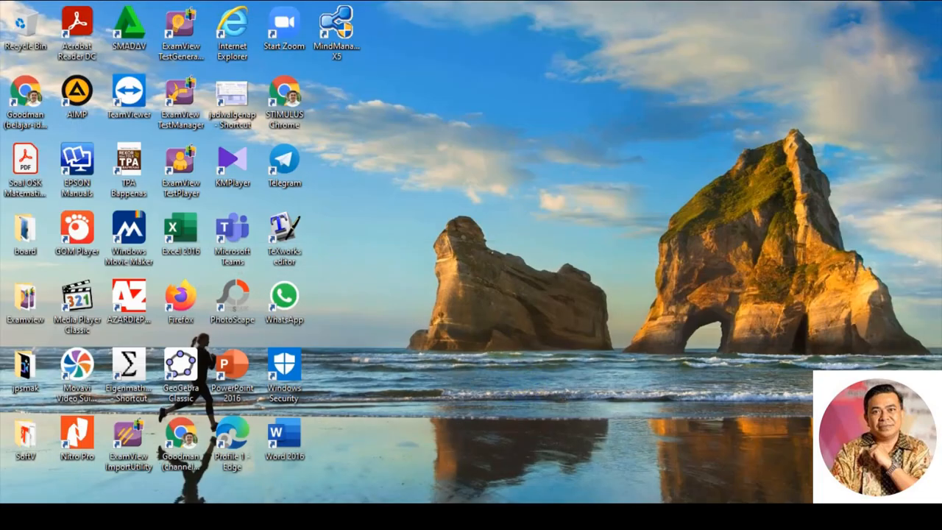
click(339, 516)
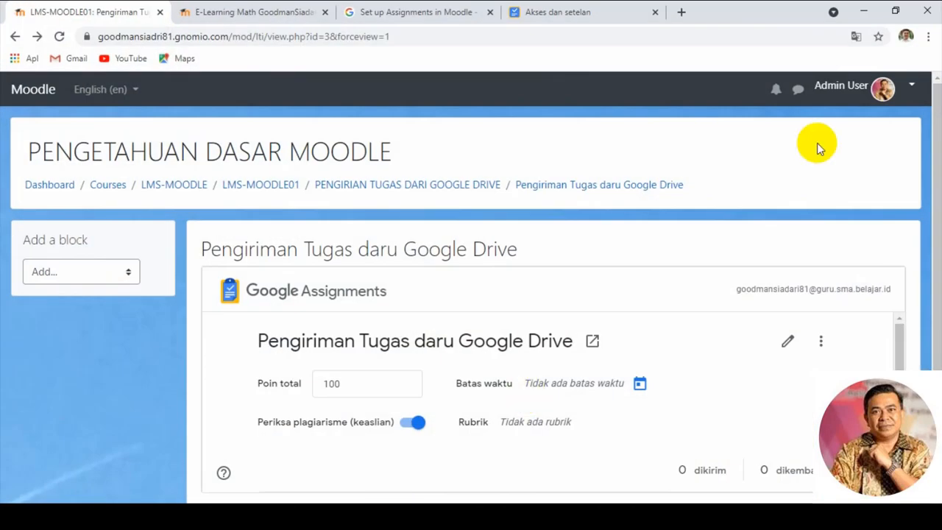
scroll(510, 299, down, 2)
scroll(451, 294, up, 1)
scroll(451, 294, up, 1)
Step: Open the PENGETAHUAN DASAR MOODLE course from the LMS-MOODLE category and turn its editing mode off
click(165, 188)
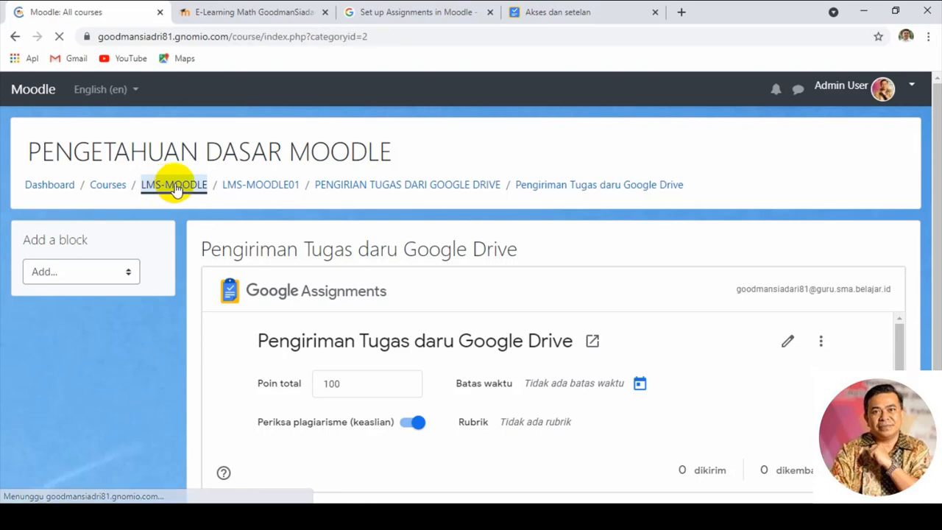
scroll(360, 279, down, 3)
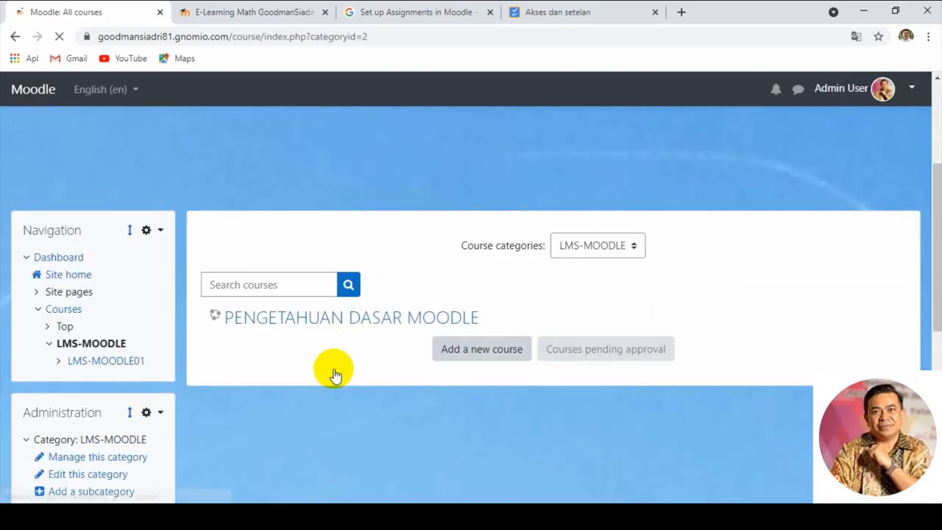
scroll(261, 339, down, 1)
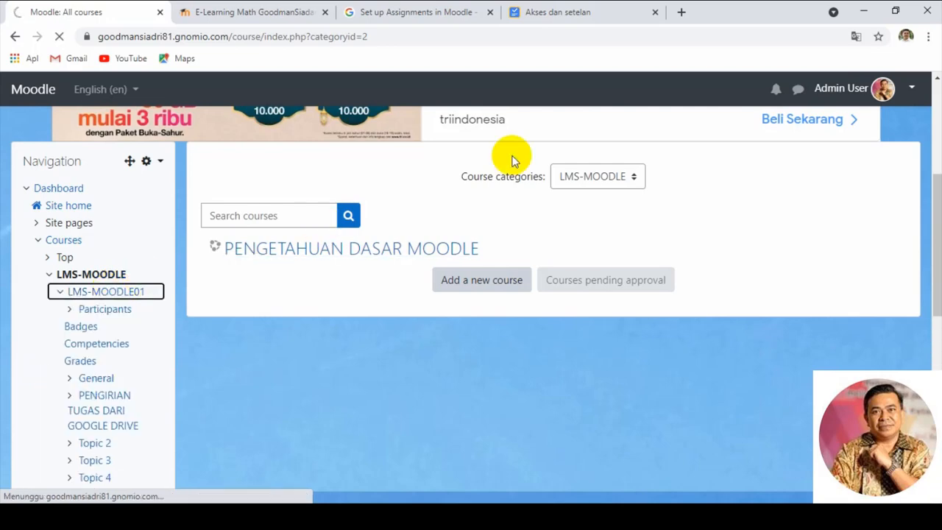
scroll(609, 213, down, 1)
scroll(610, 234, down, 1)
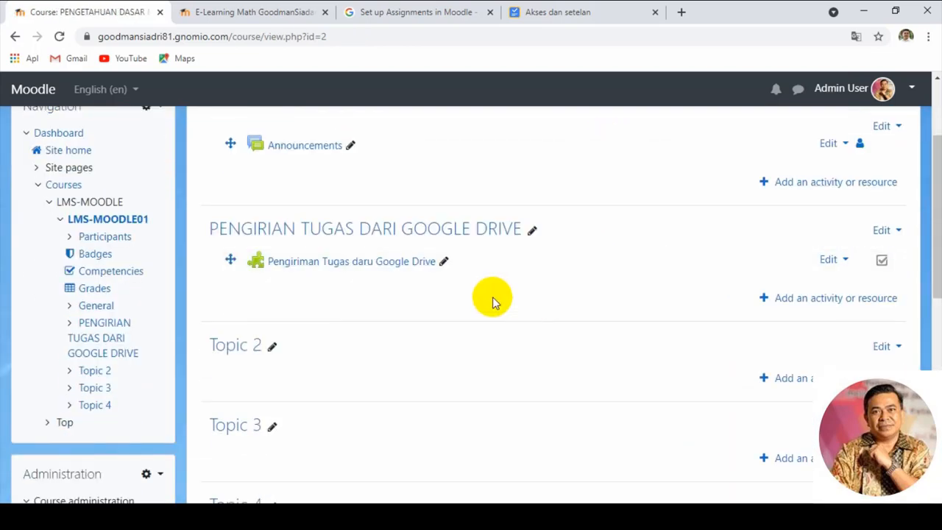
scroll(406, 237, down, 1)
scroll(406, 246, up, 1)
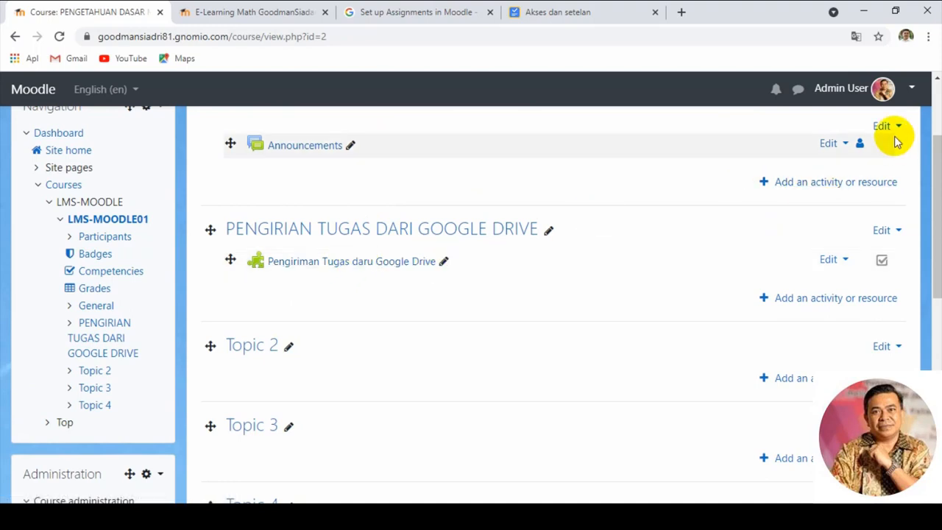
scroll(894, 191, up, 2)
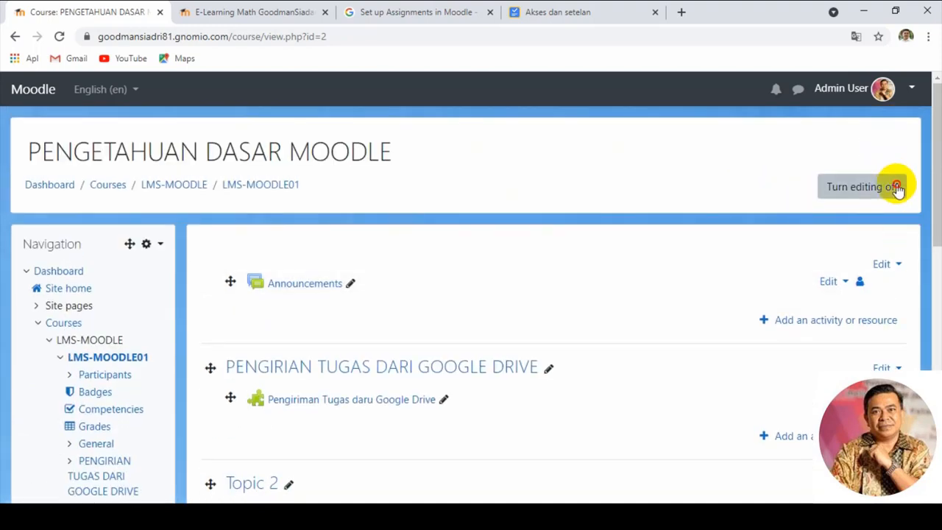
click(894, 184)
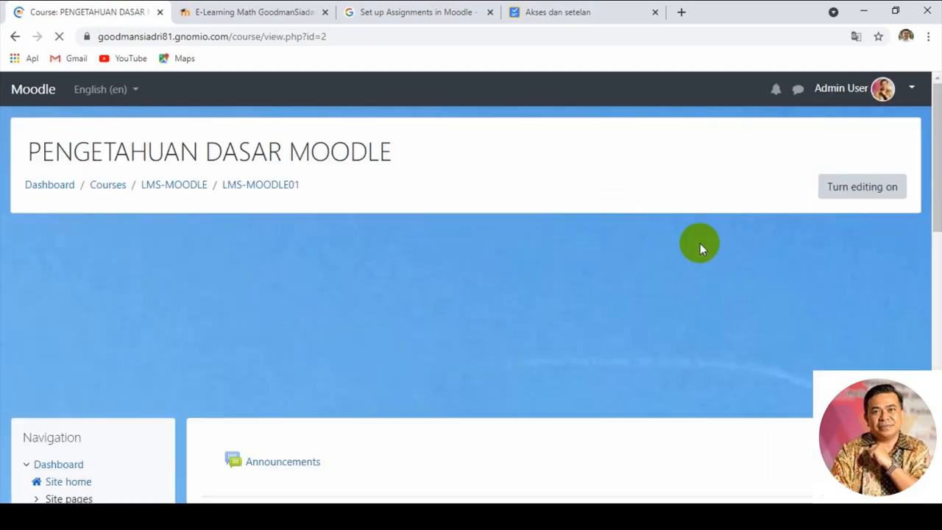
Step: Open the Pengiriman Tugas daru Google Drive activity from the course page
scroll(458, 336, down, 3)
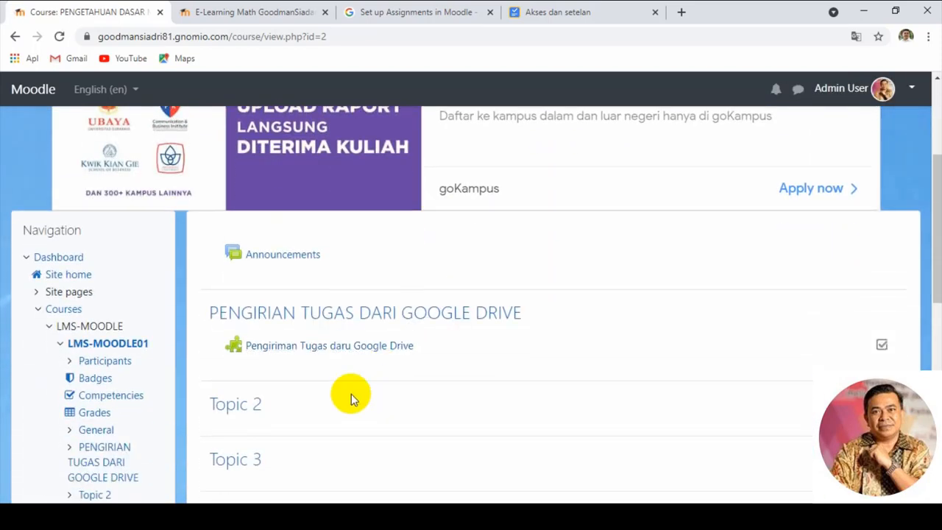
scroll(304, 328, down, 1)
scroll(304, 313, up, 2)
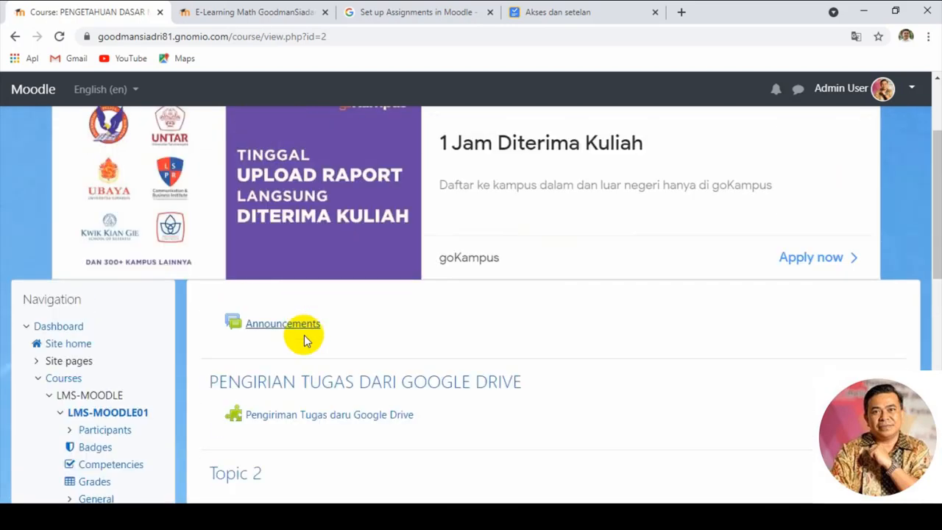
scroll(306, 412, down, 2)
click(331, 278)
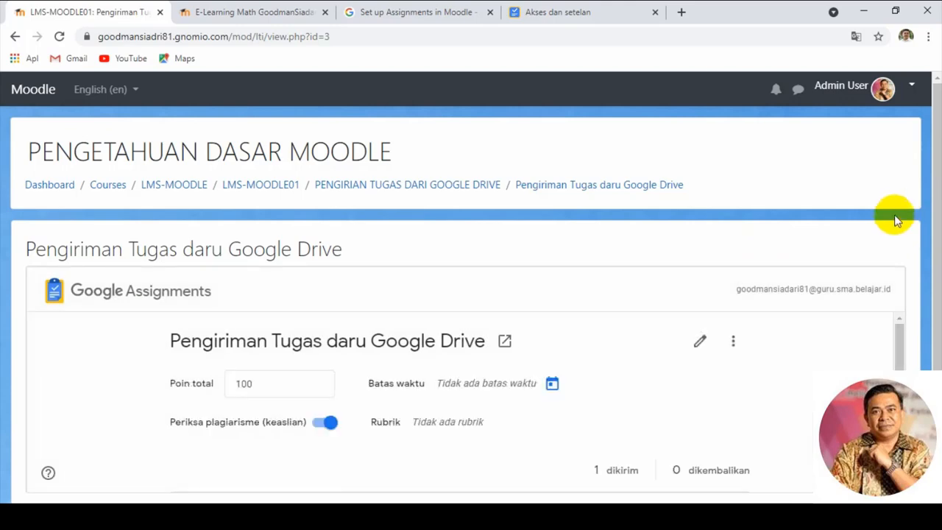
Step: Review the list of submitted work, open the student's submission for grading, and dismiss the originality report hint
scroll(893, 216, down, 2)
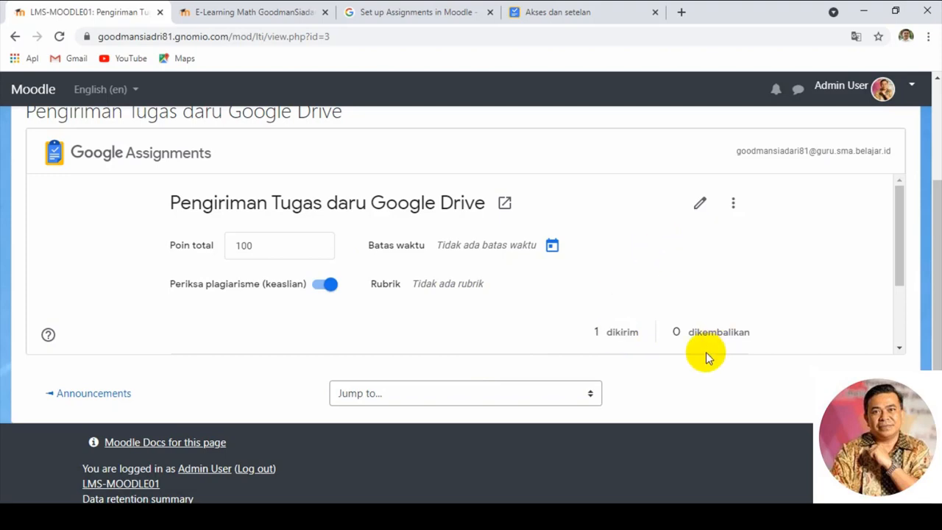
scroll(530, 340, down, 2)
scroll(516, 314, down, 1)
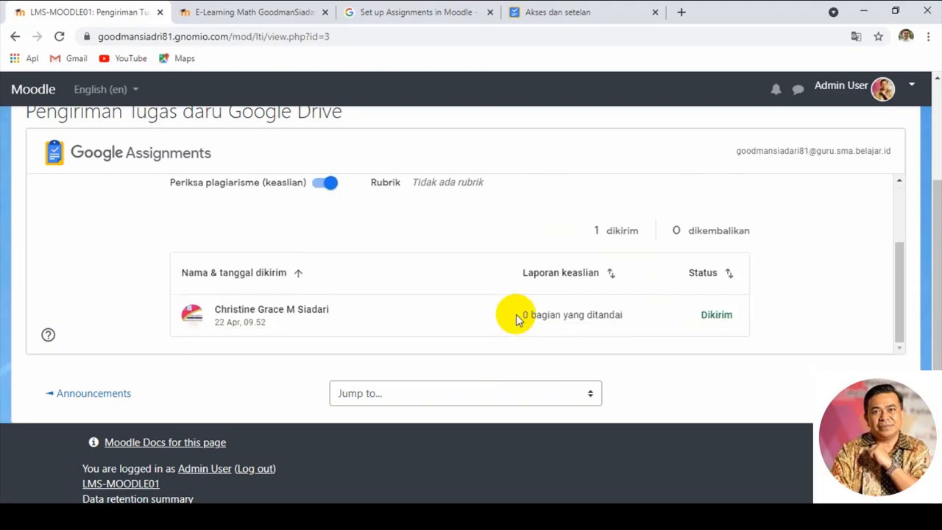
scroll(327, 294, down, 1)
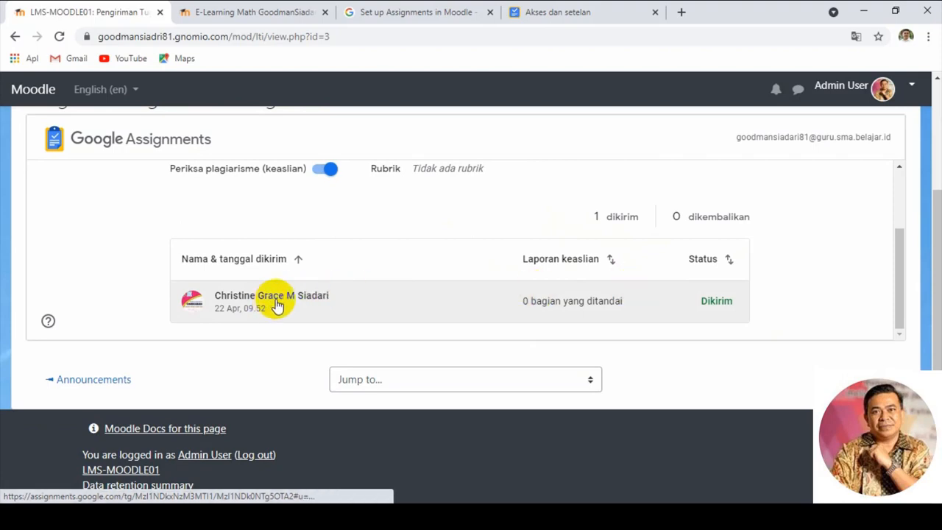
scroll(522, 231, up, 2)
scroll(521, 231, up, 1)
scroll(478, 265, down, 3)
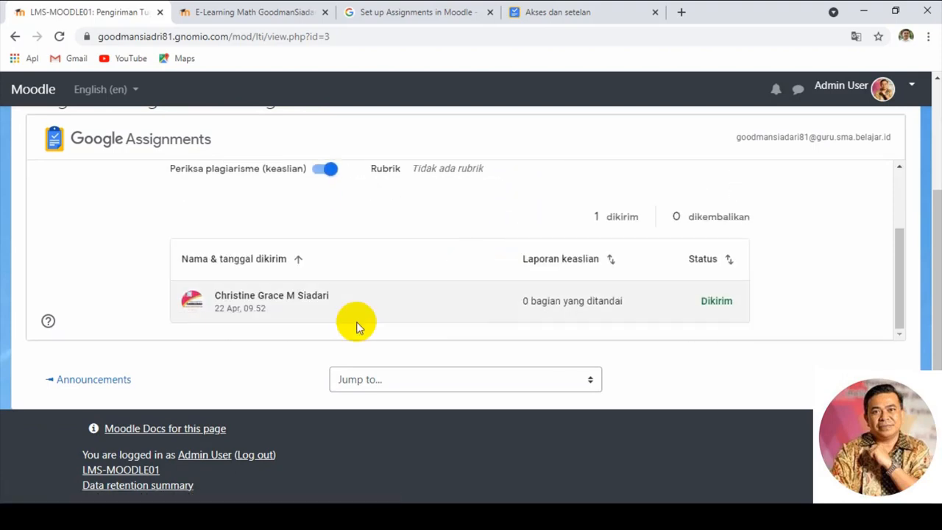
click(246, 303)
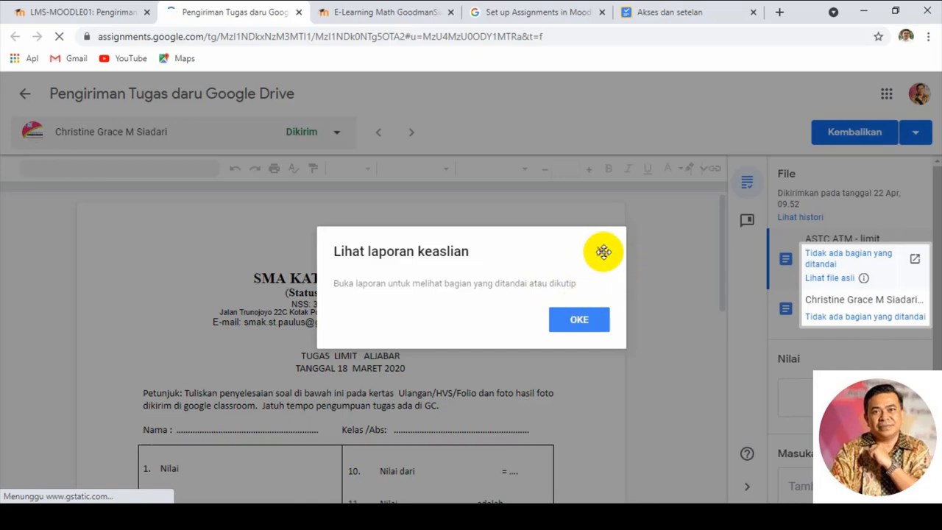
click(708, 233)
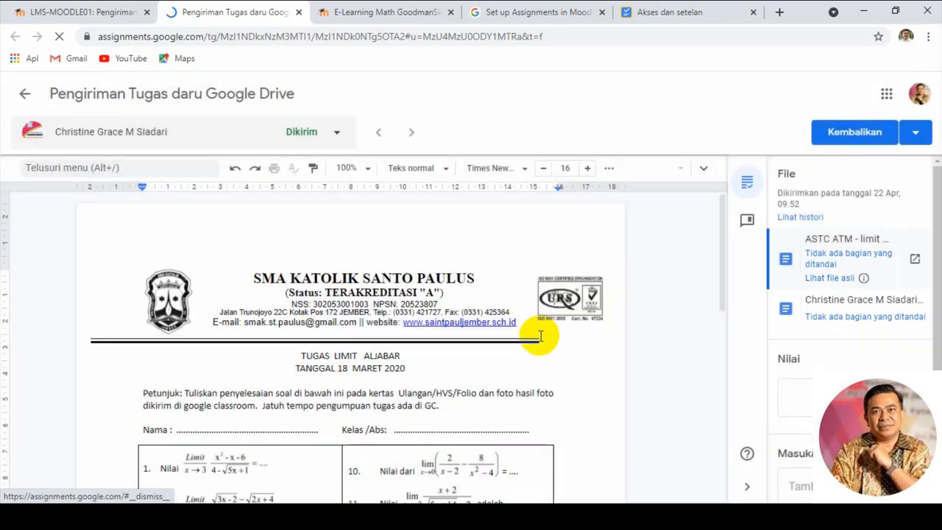
scroll(537, 331, down, 5)
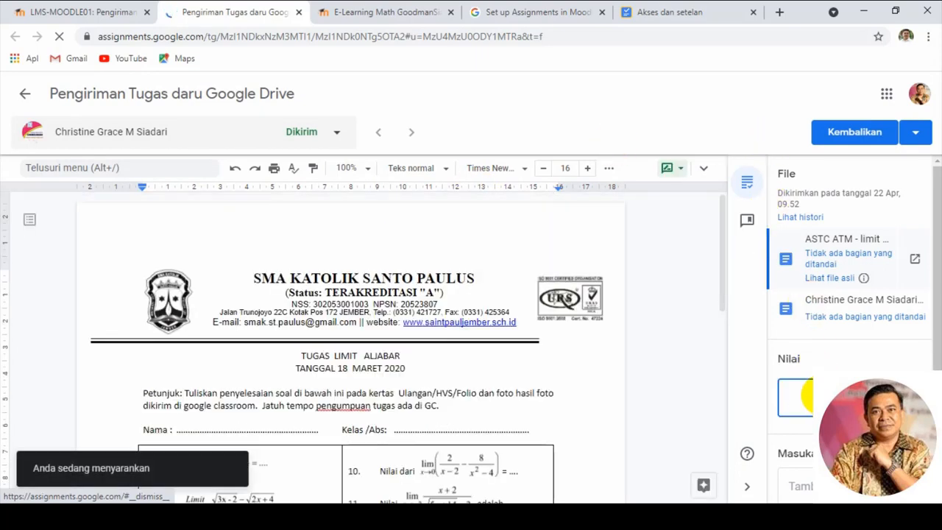
Step: Grade the submission 100, return it to the student with confirmation, and go back to the Moodle activity page
click(799, 397)
text(100)
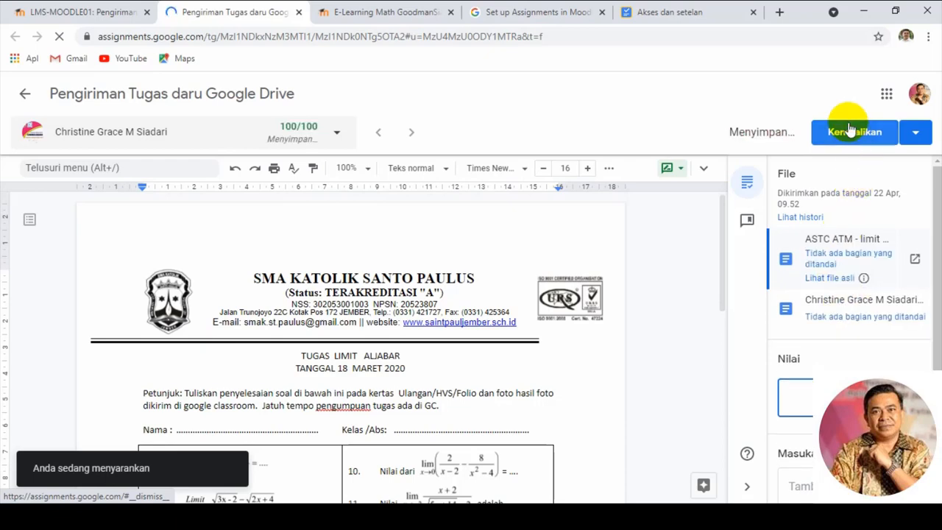
click(848, 135)
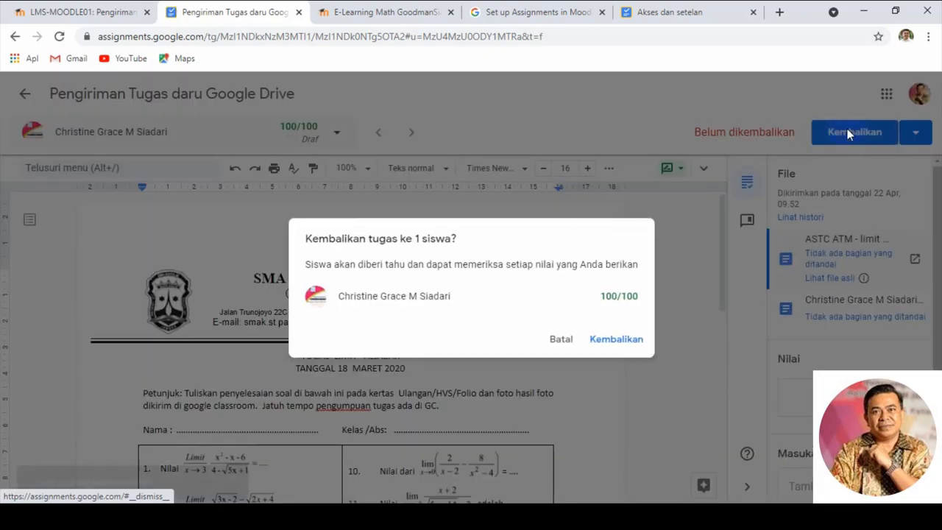
click(608, 340)
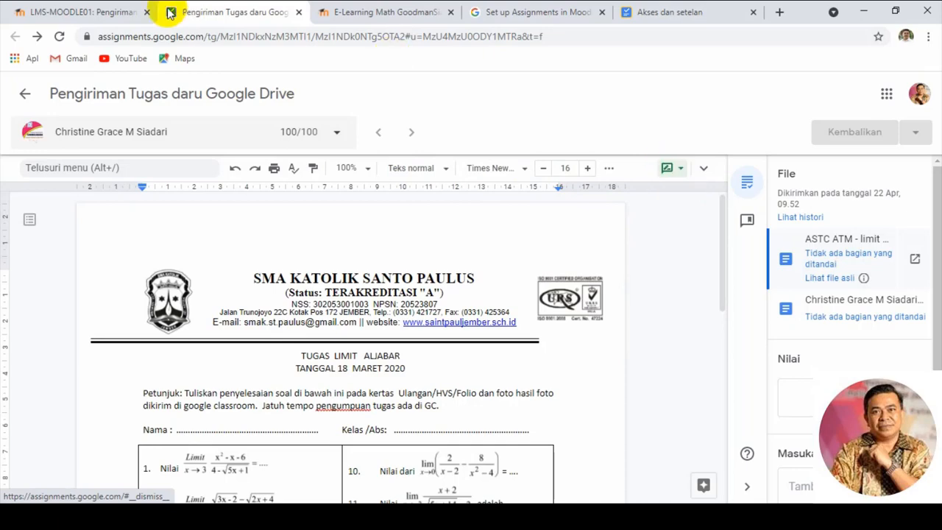
click(65, 11)
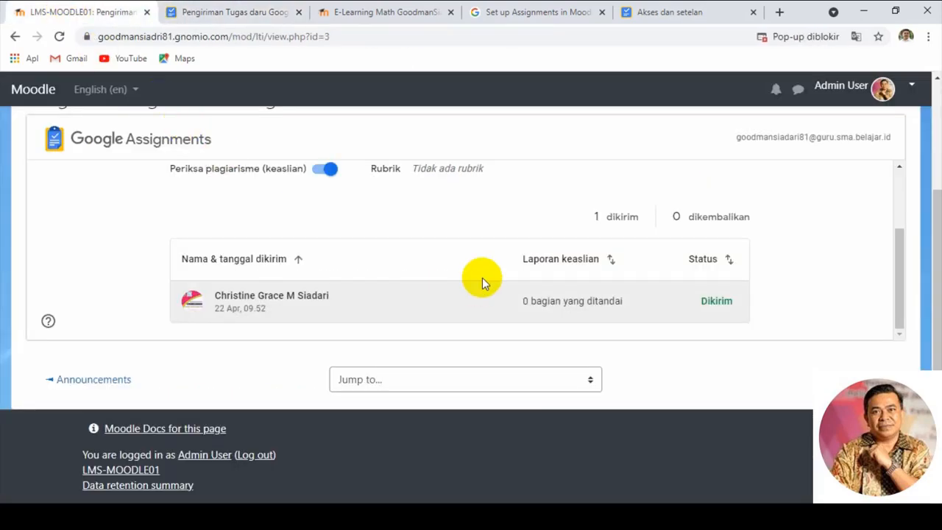